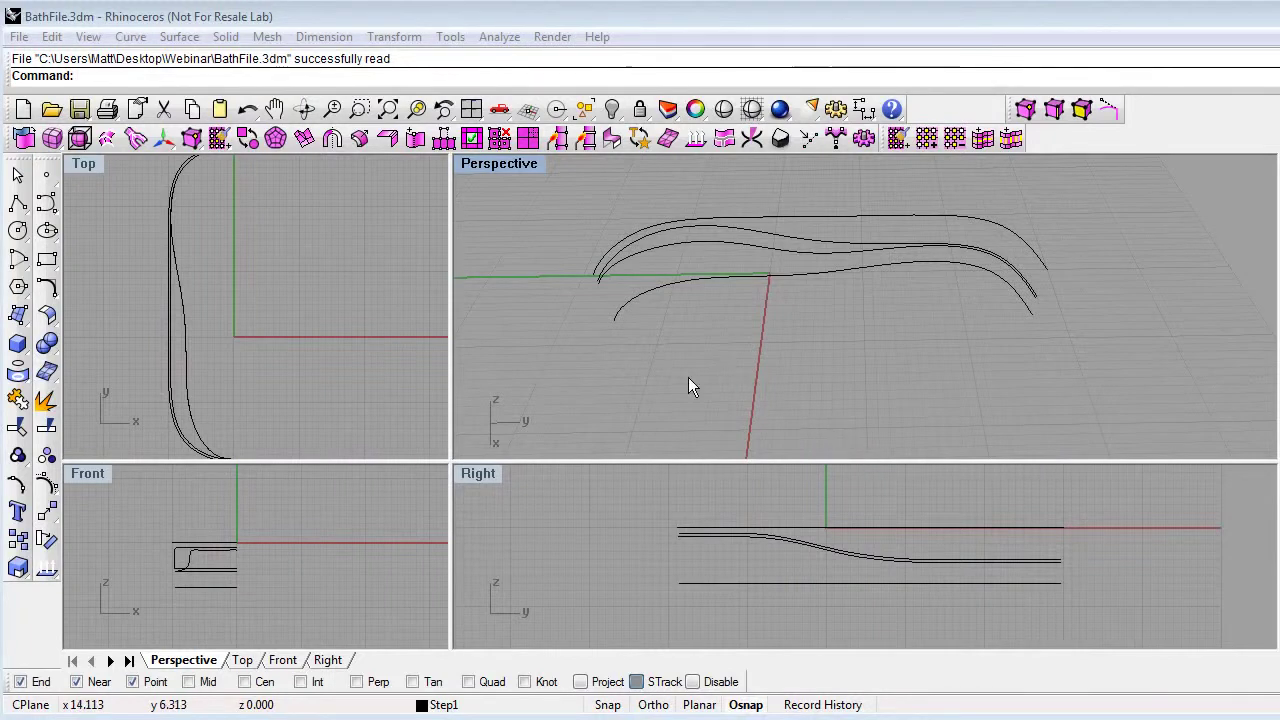
- Display the control points of all four profile curves to examine their structure, and turn the points off again
right_click_drag(688, 377, 749, 366)
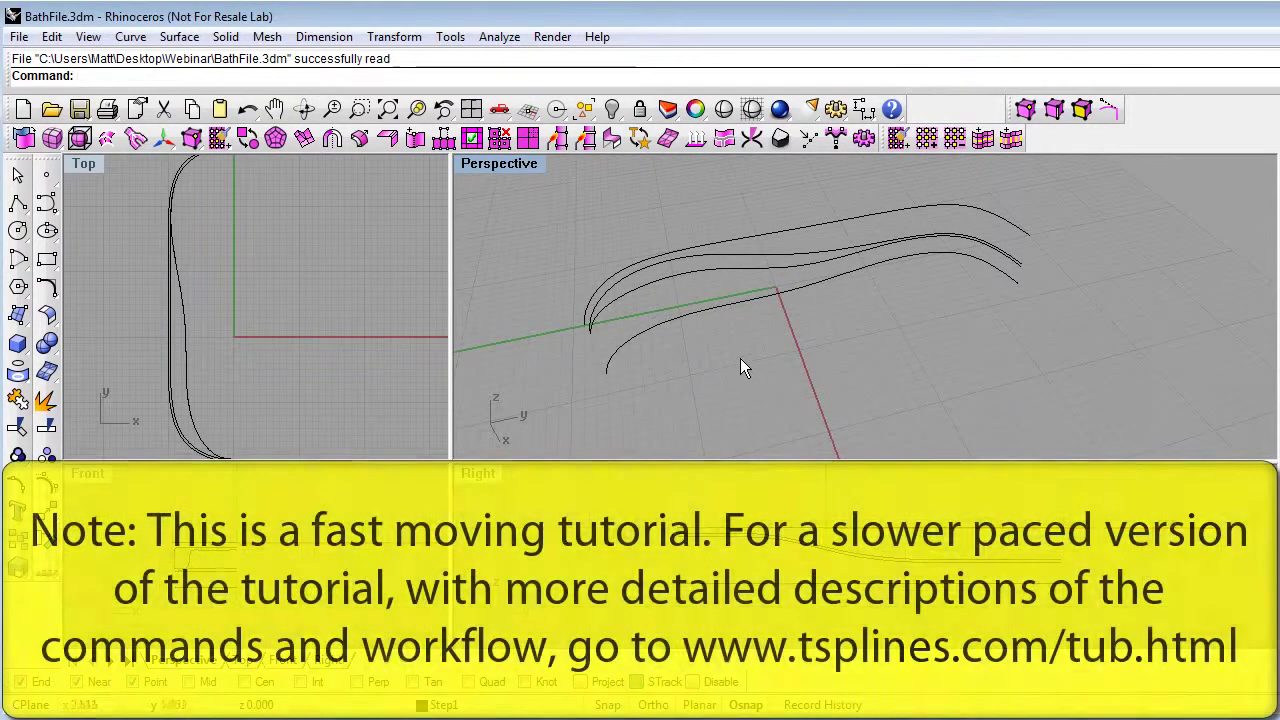
left_click_drag(734, 366, 625, 240)
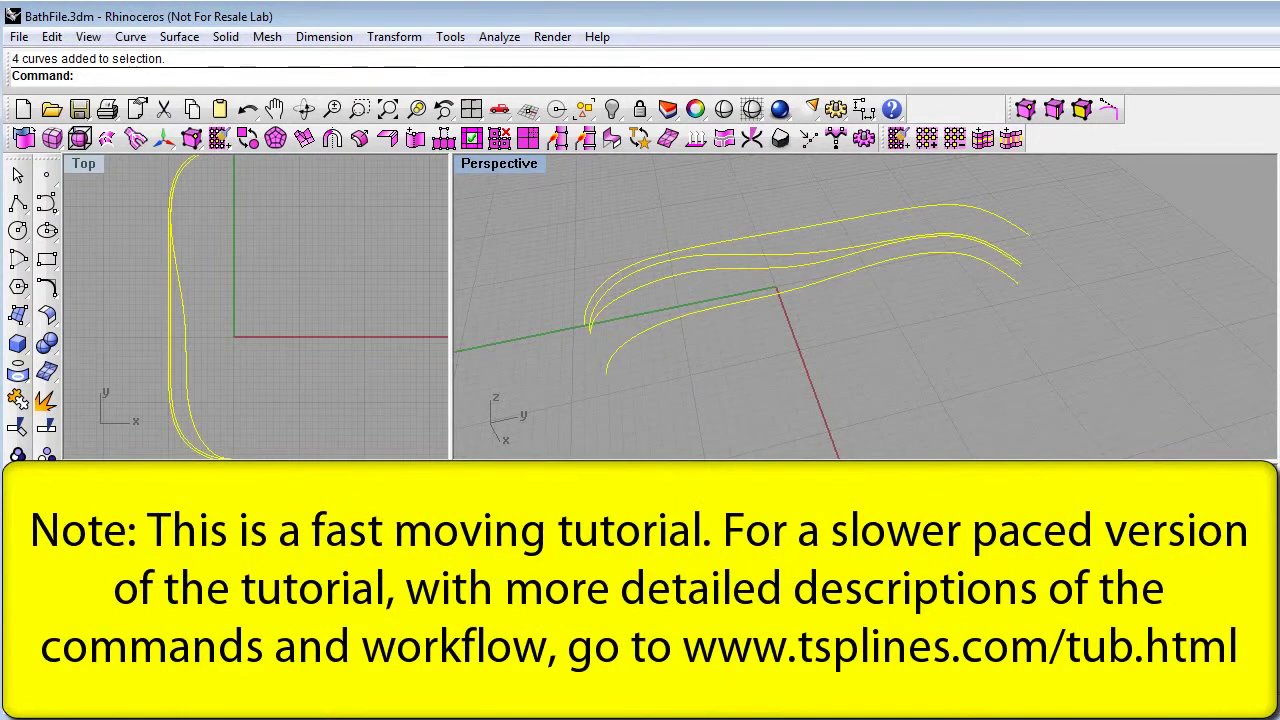
key("F10")
right_click_drag(824, 290, 786, 327)
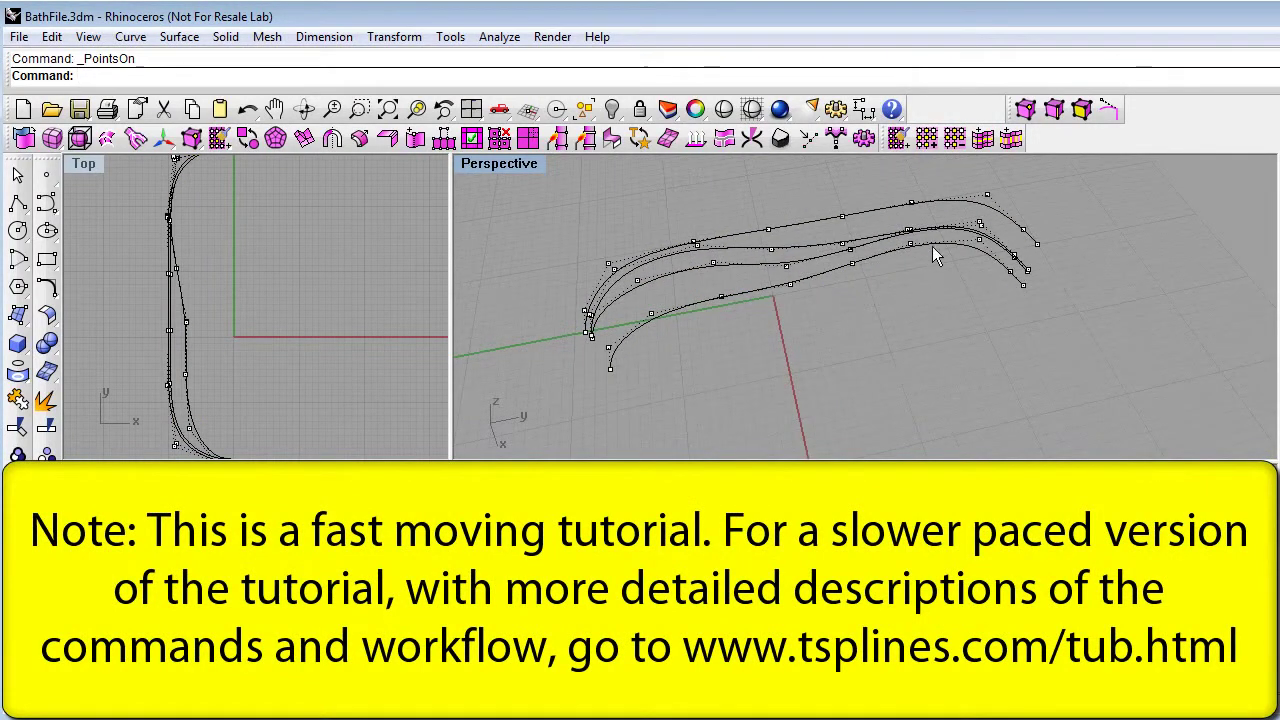
key("F11")
right_click_drag(690, 330, 646, 334)
- Maximize the Perspective viewport and preview a Loft through the four curves, chosen in order from the lowest to the uppermost
double_click(502, 167)
right_click_drag(500, 442, 687, 441)
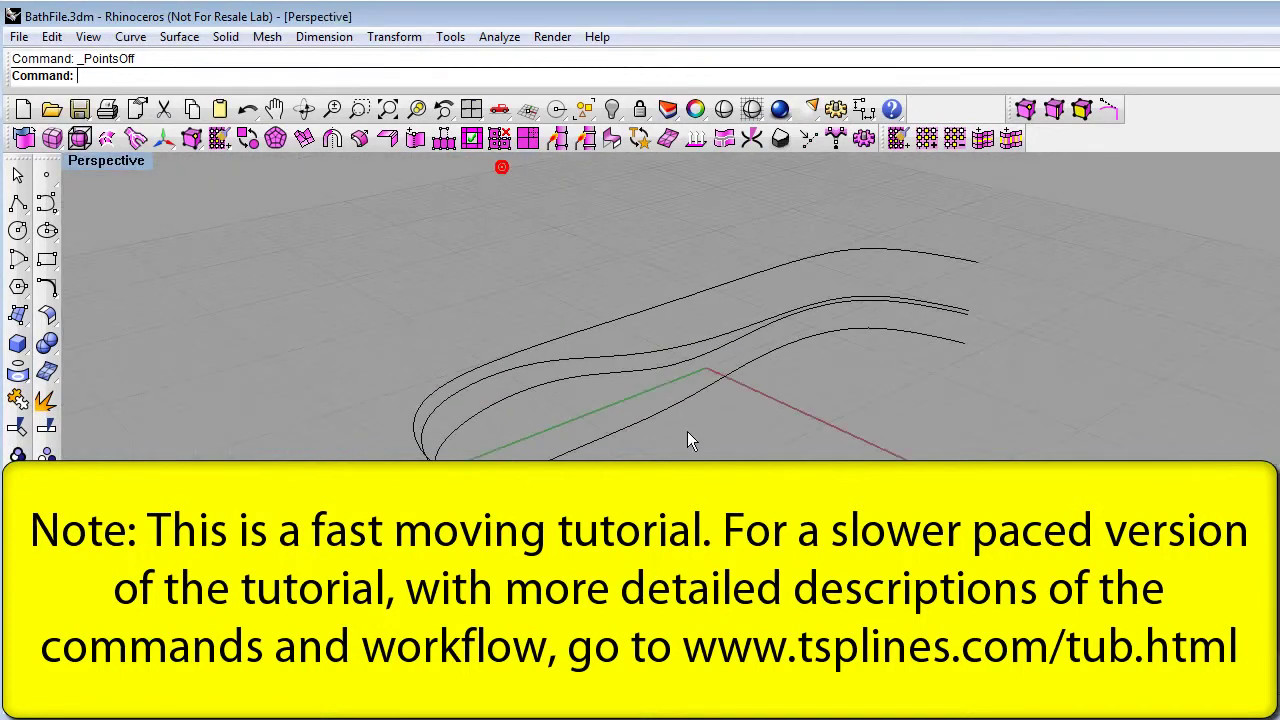
left_click(168, 36)
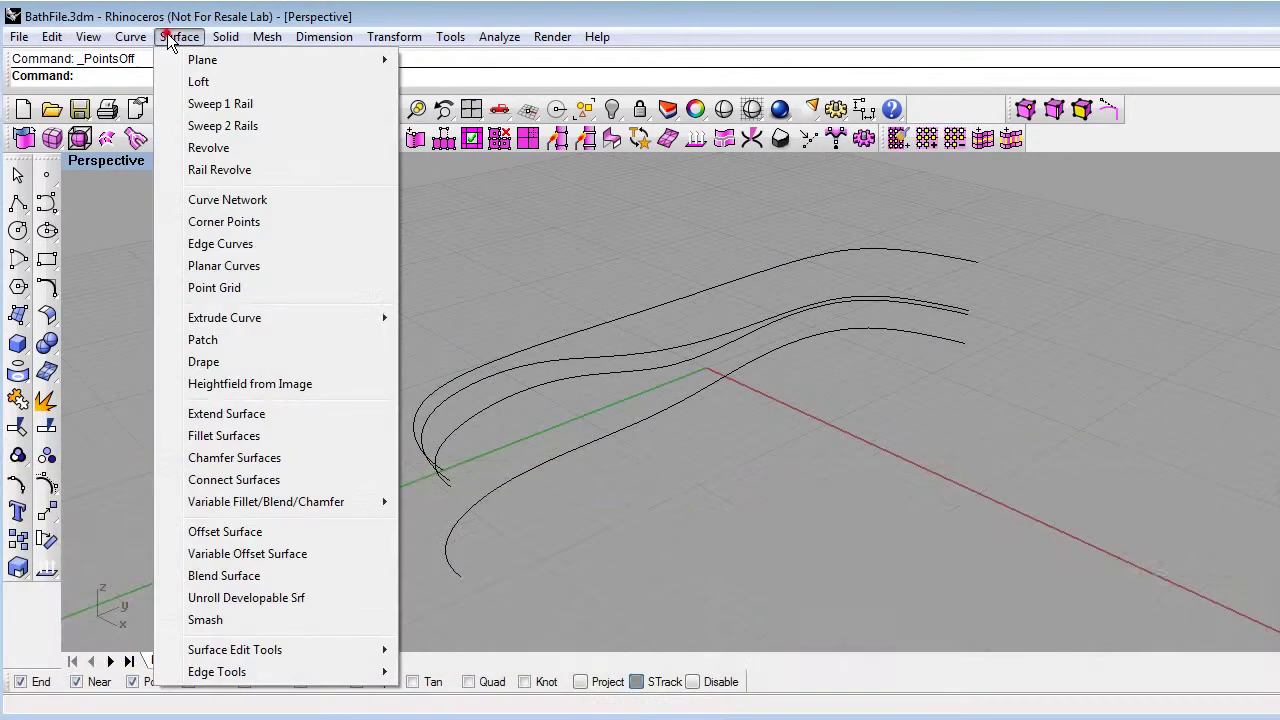
left_click(214, 82)
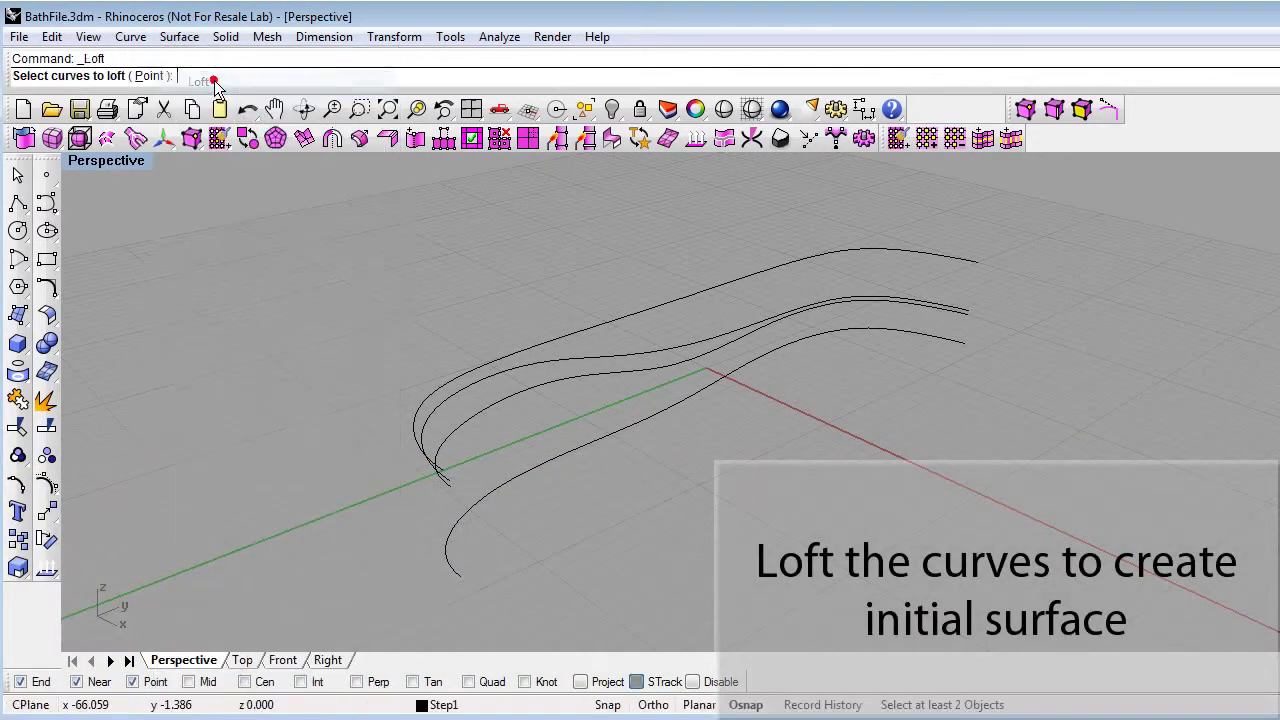
left_click(515, 468)
left_click(482, 413)
left_click(455, 394)
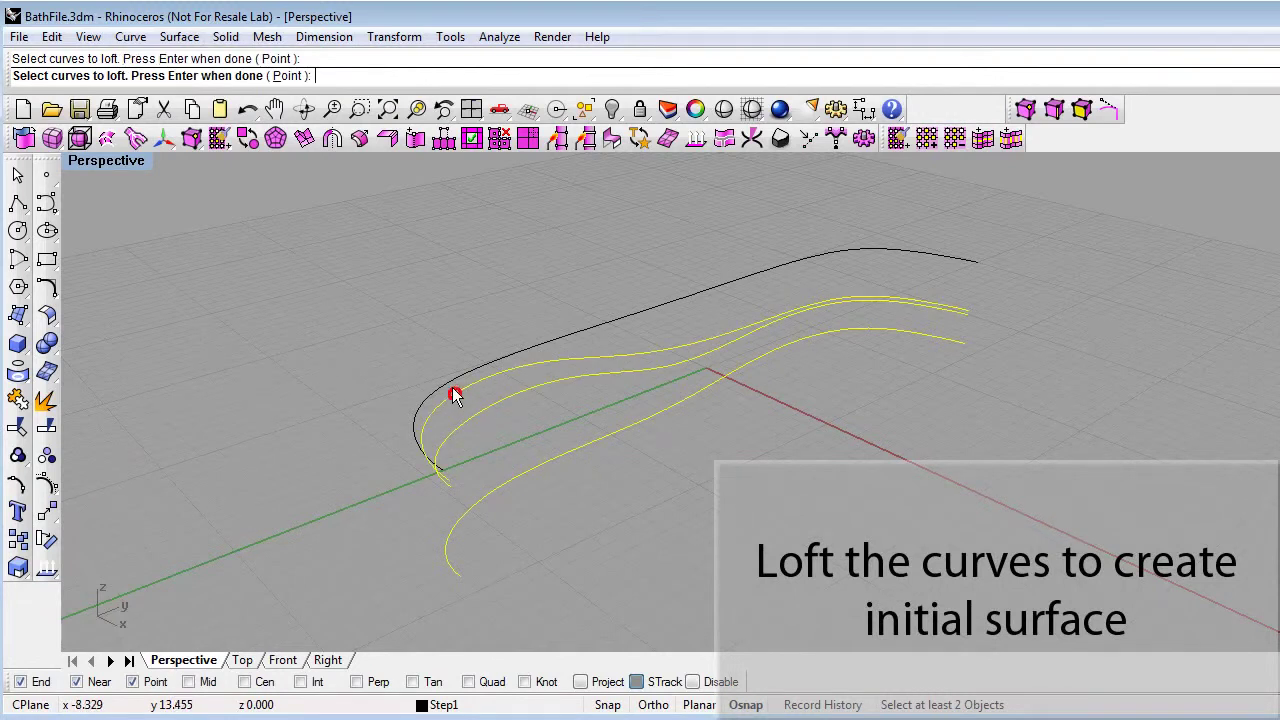
left_click(449, 384)
key("Return")
- Choose the Straight sections style for the loft and create the surface
left_click_drag(1019, 273, 977, 275)
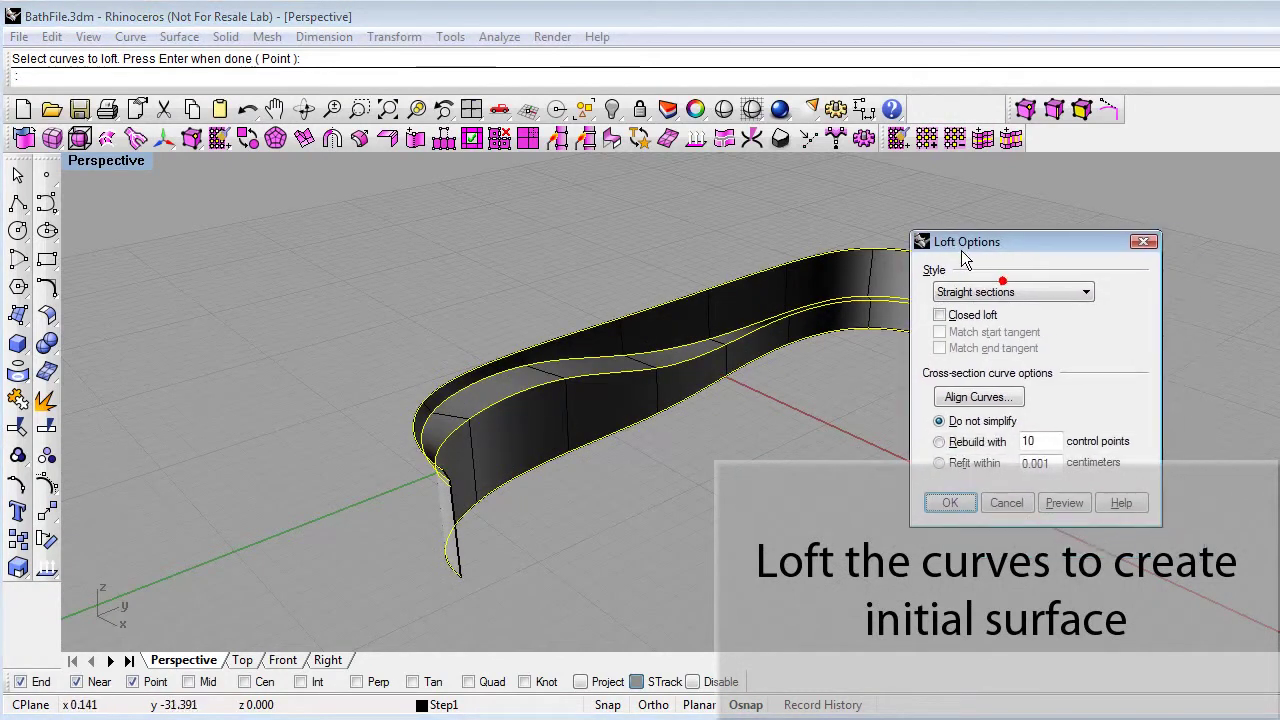
left_click(1003, 292)
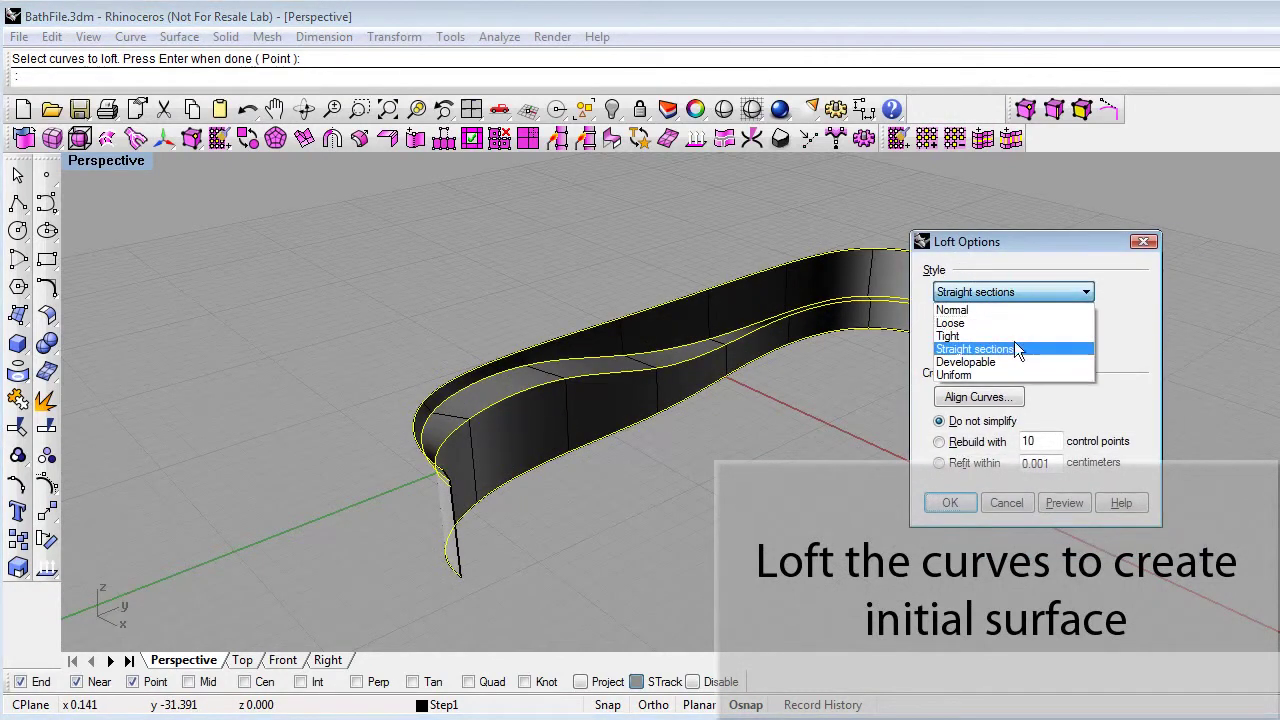
left_click(1013, 348)
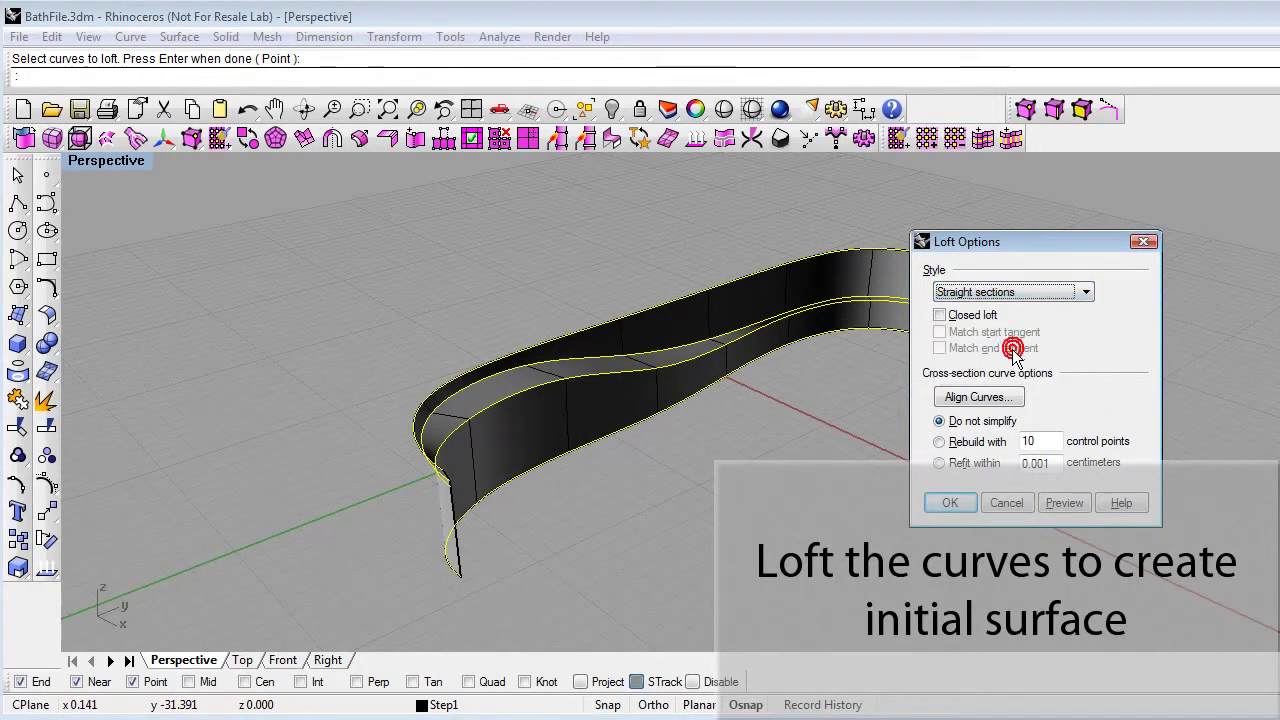
left_click(960, 502)
- Explode the lofted polysurface into separate surfaces
right_click_drag(974, 488, 495, 436)
left_click(45, 402)
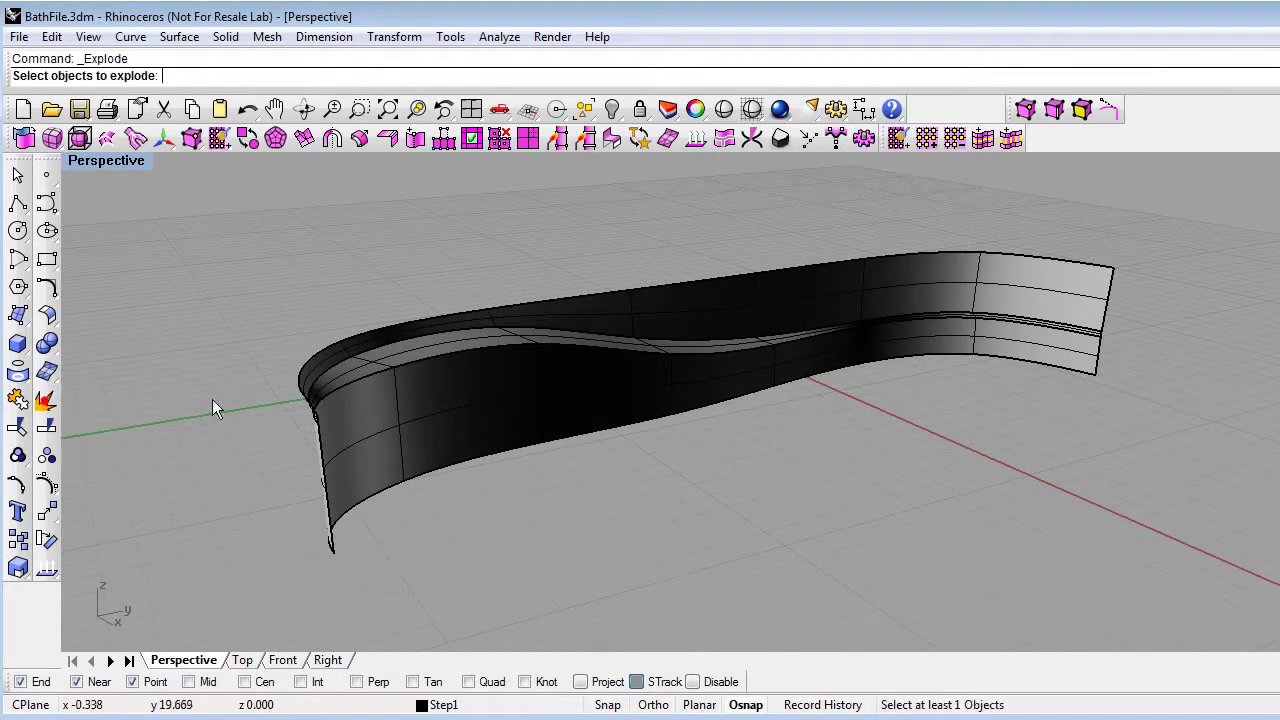
left_click(525, 420)
key("Return")
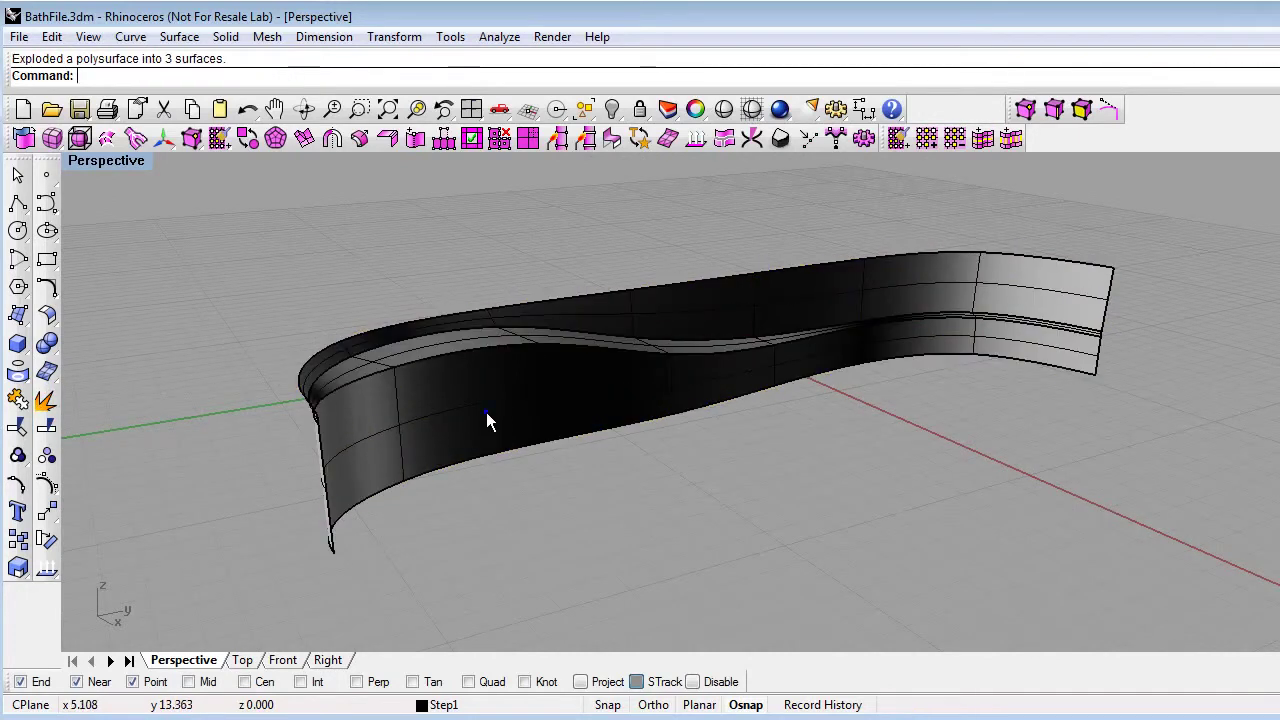
- Convert the lower wall, ledge and upper wall surfaces to T-Splines
right_click_drag(485, 411, 491, 417)
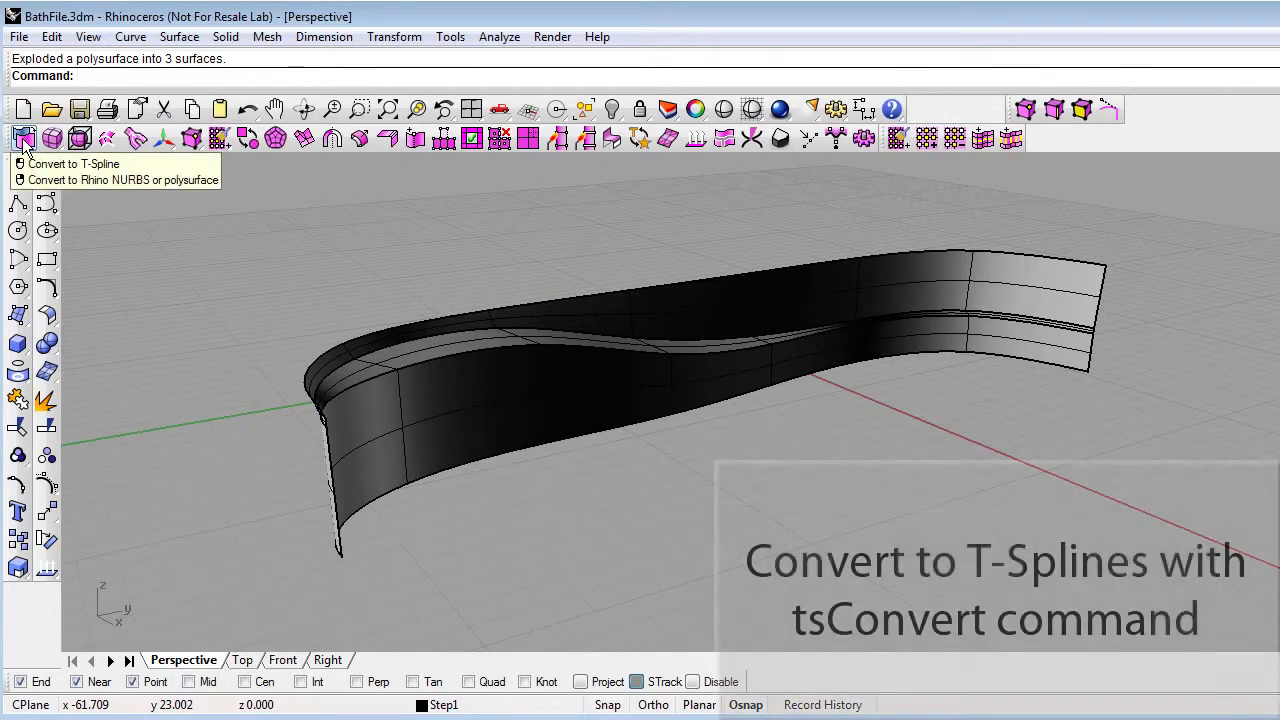
left_click(24, 141)
left_click(505, 398)
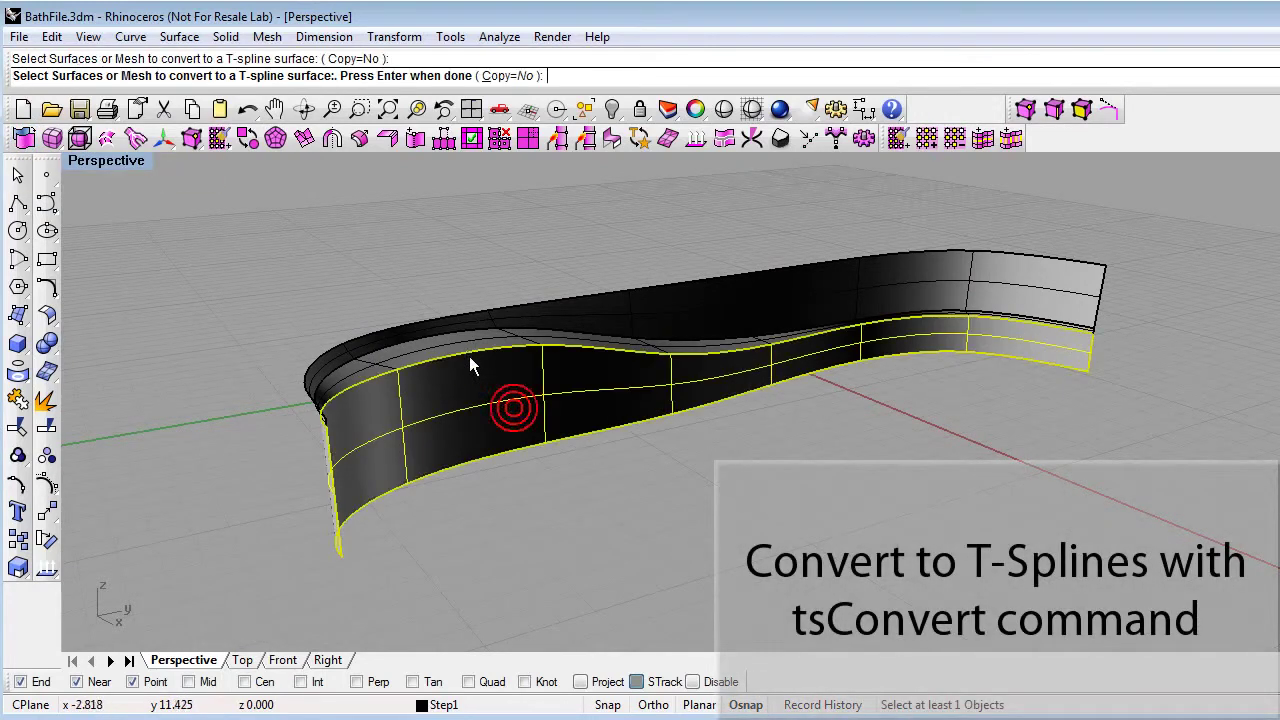
left_click(561, 321)
left_click(583, 316)
key("Return")
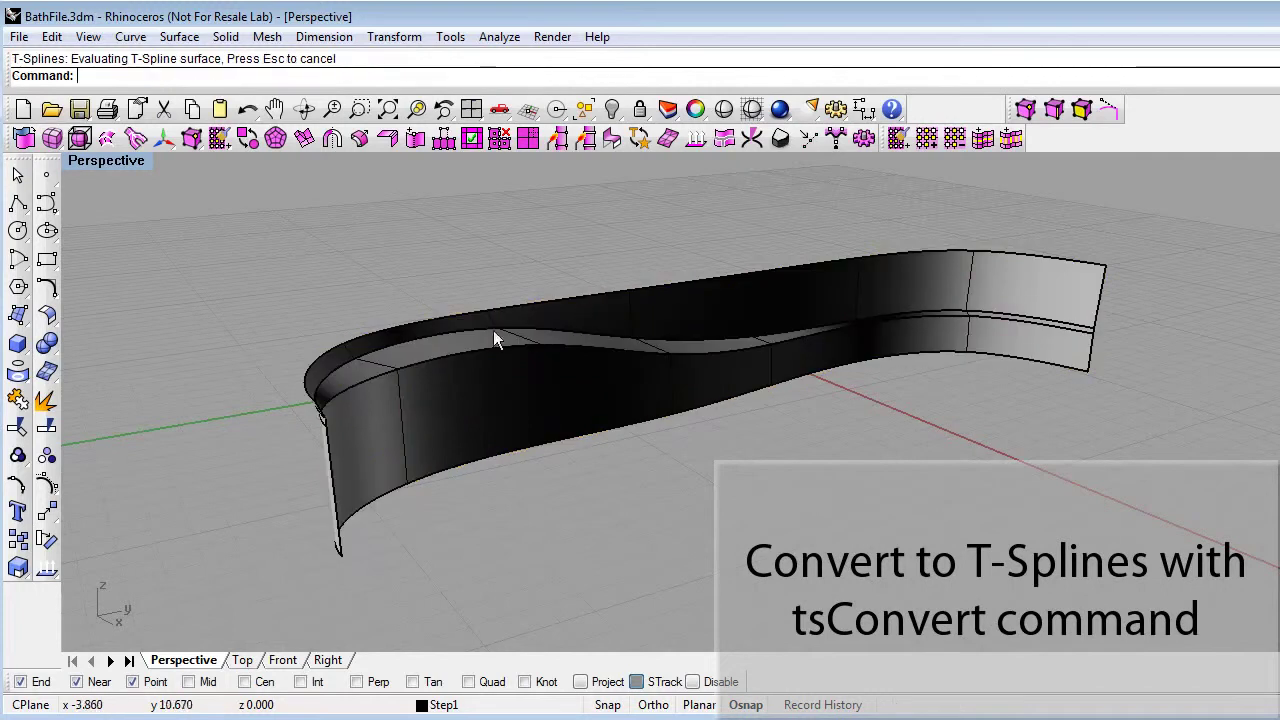
- Select all curves in the model with SelCrv and delete them
right_click_drag(430, 408, 457, 450)
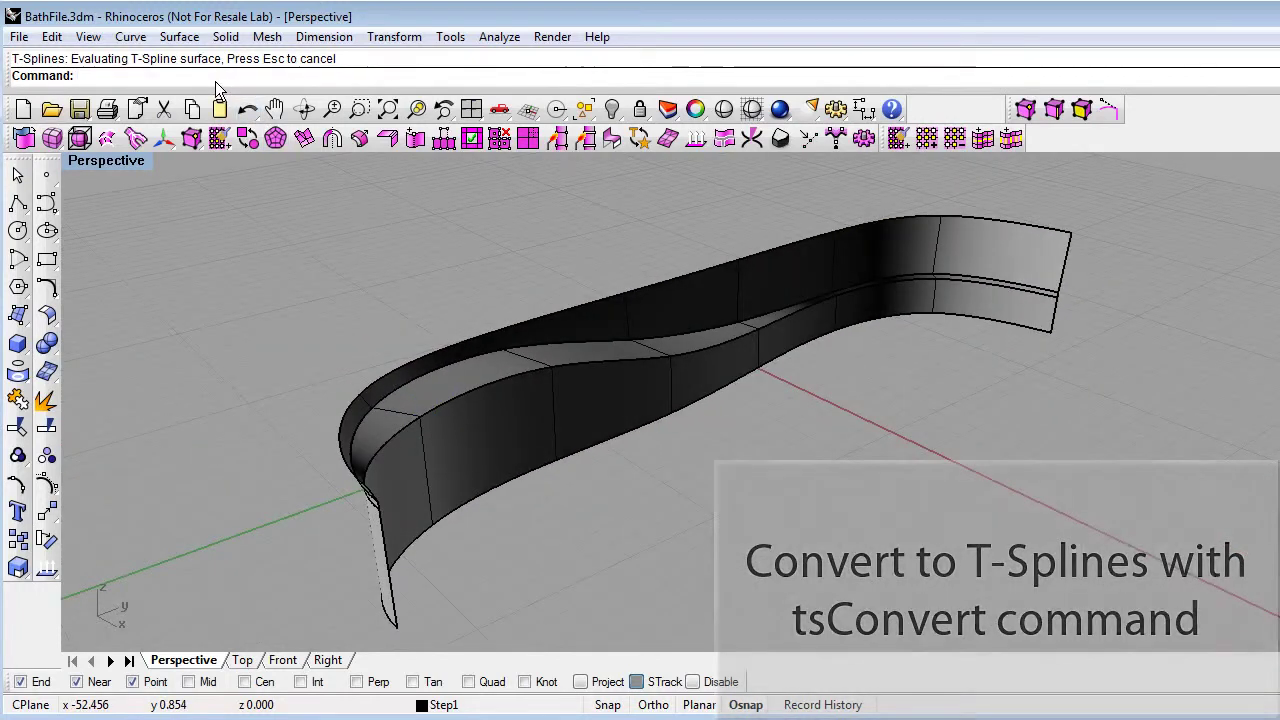
type("SelCrv")
key("Return")
key("Delete")
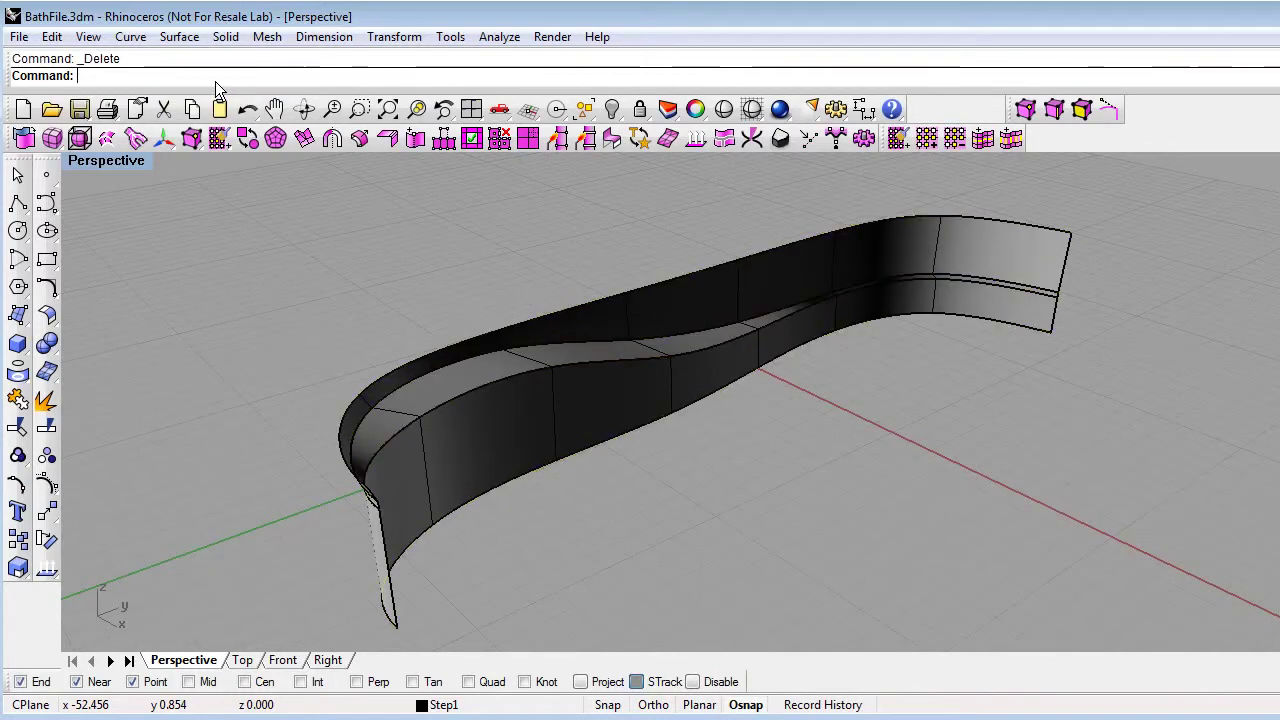
- Activate the T-Splines manipulator and set its selection mode to Edges
right_click_drag(590, 420, 540, 445)
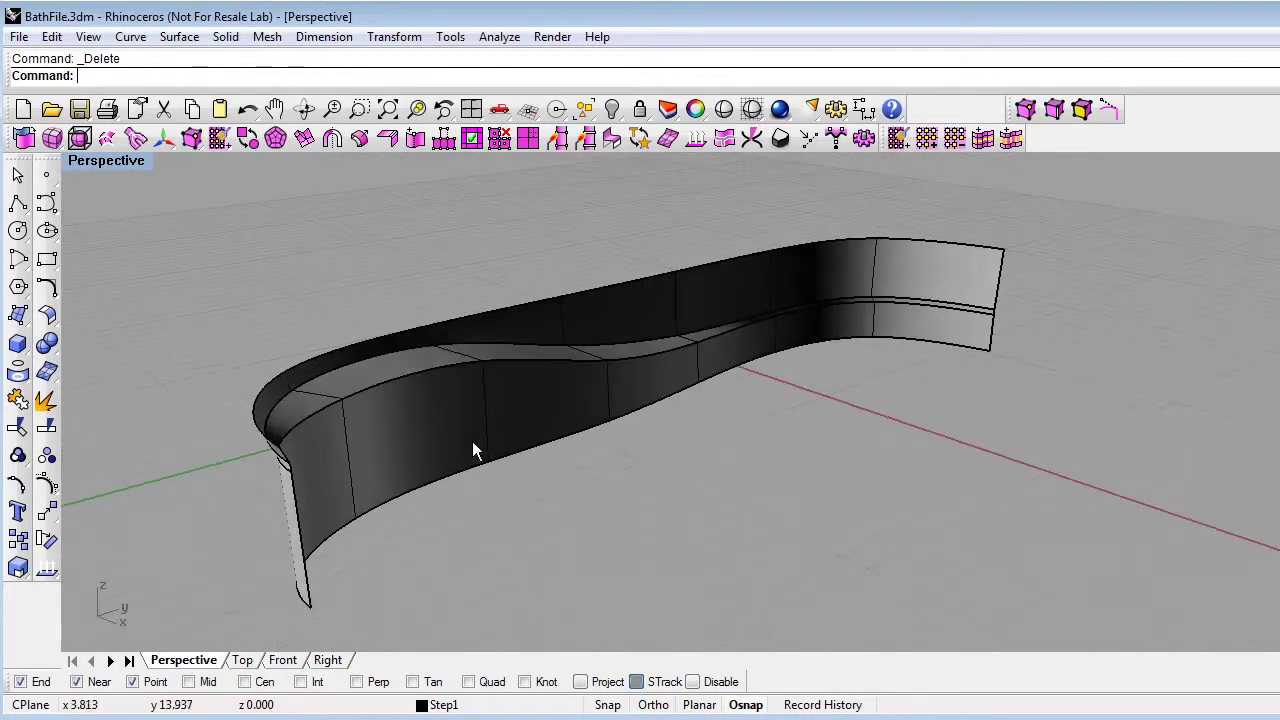
right_click_drag(434, 450, 429, 434)
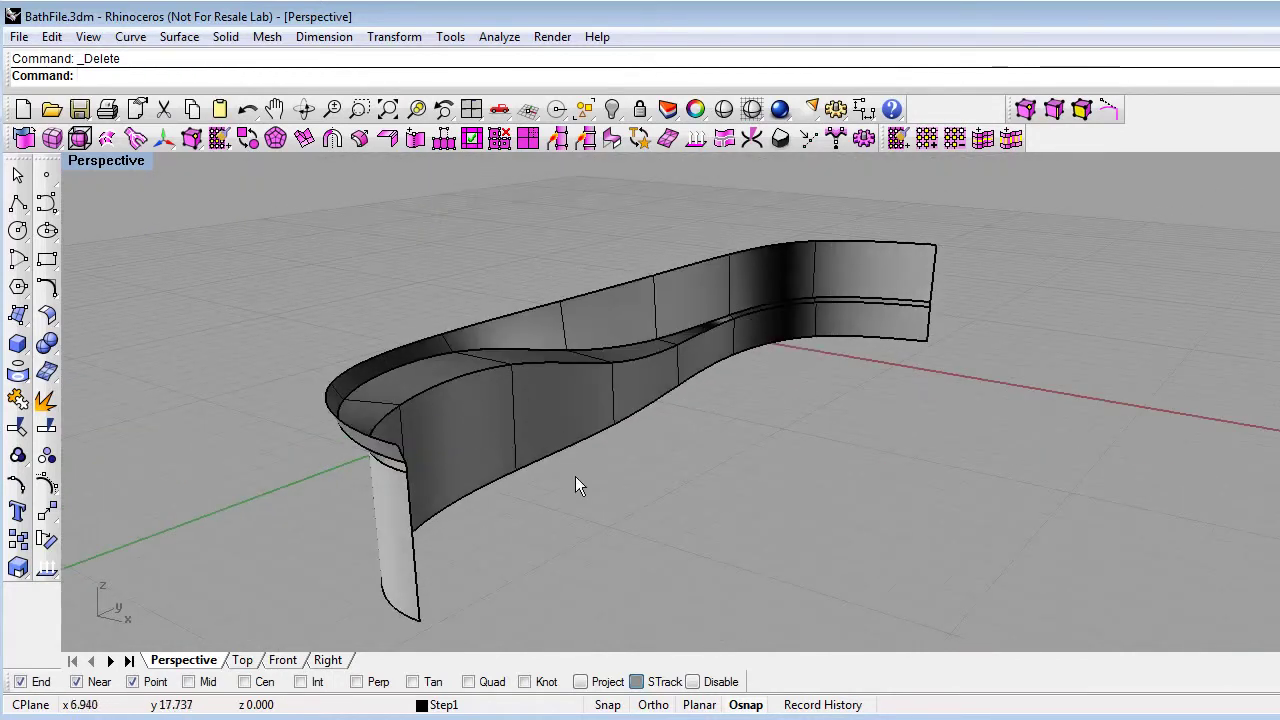
right_click_drag(578, 472, 502, 364)
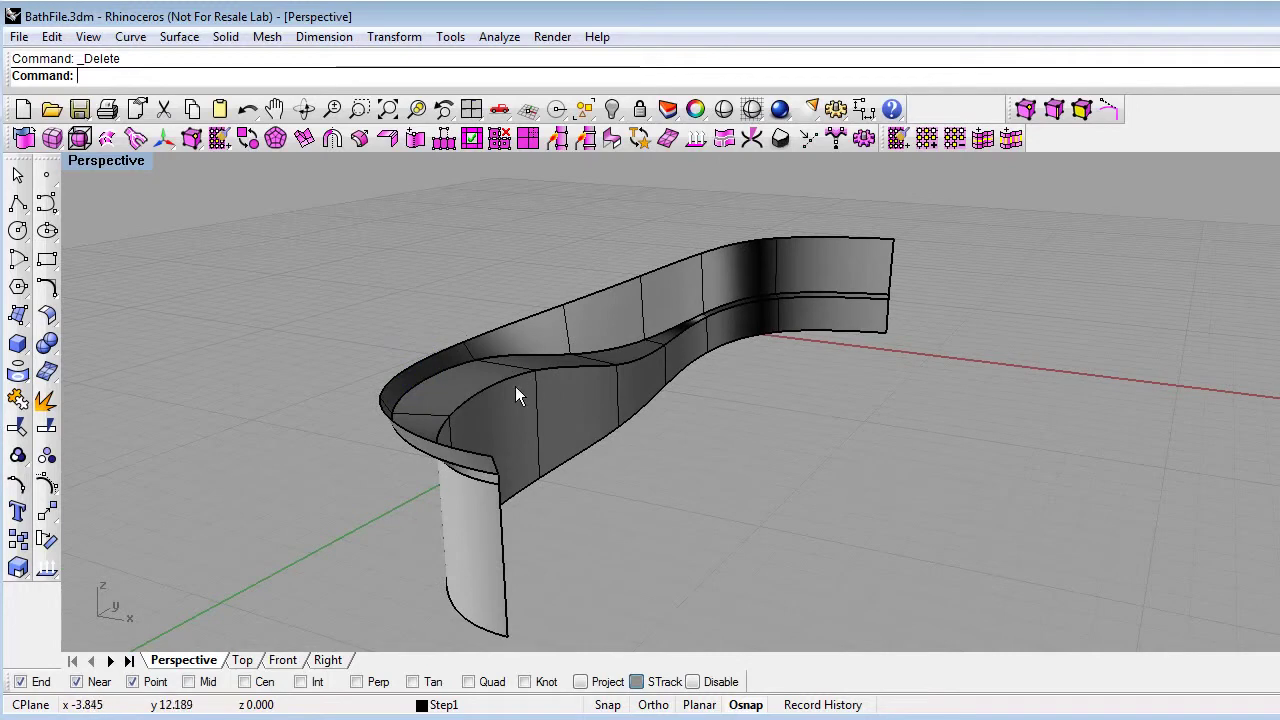
scroll(515, 386, "up", 2)
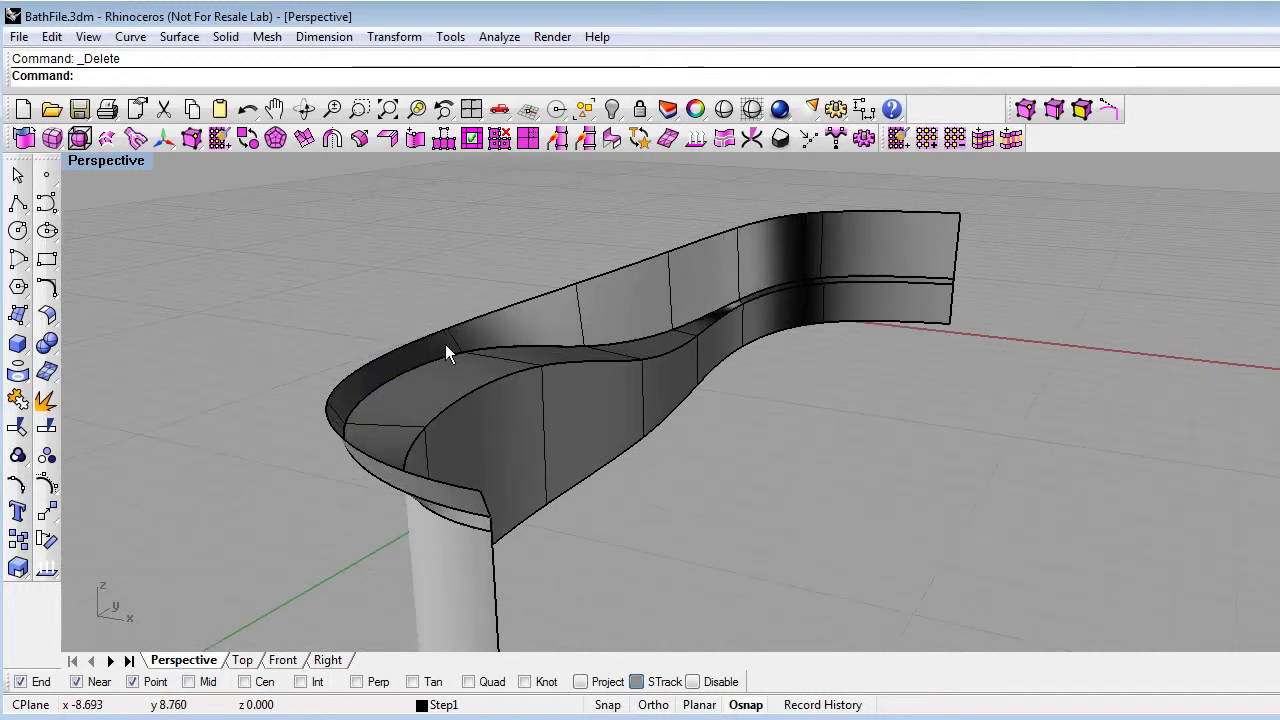
left_click(165, 140)
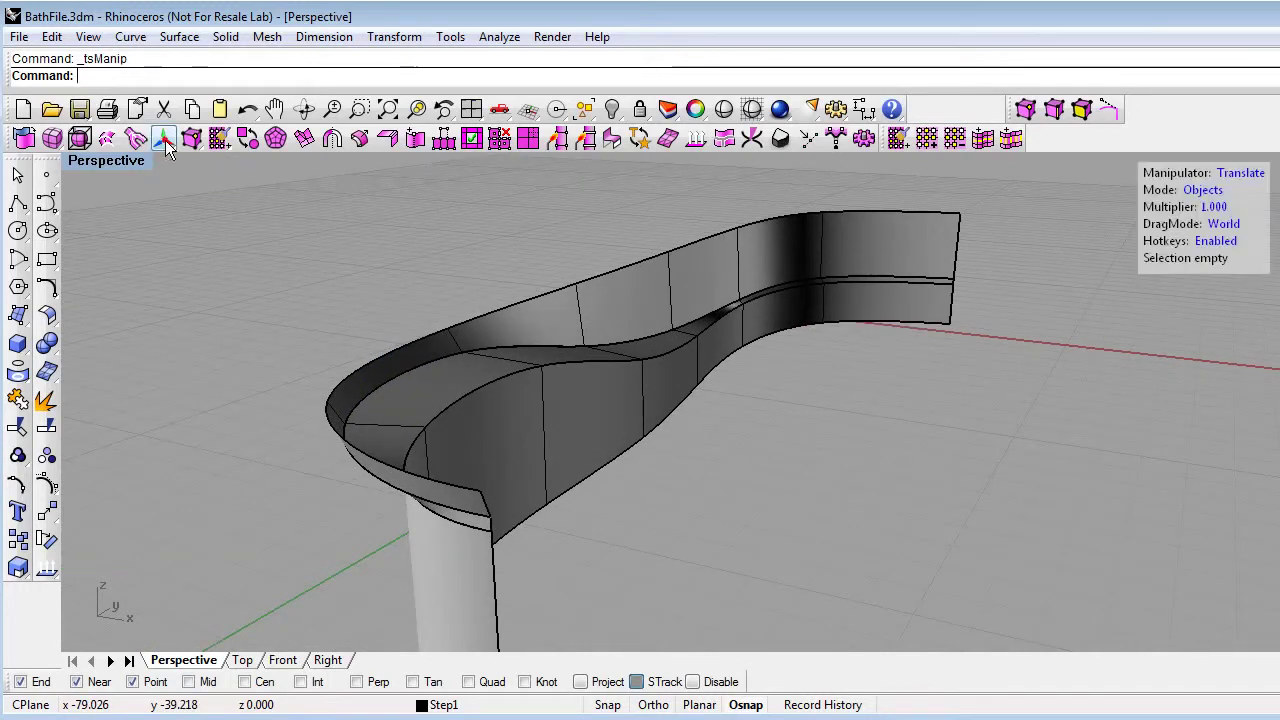
left_click(1204, 187)
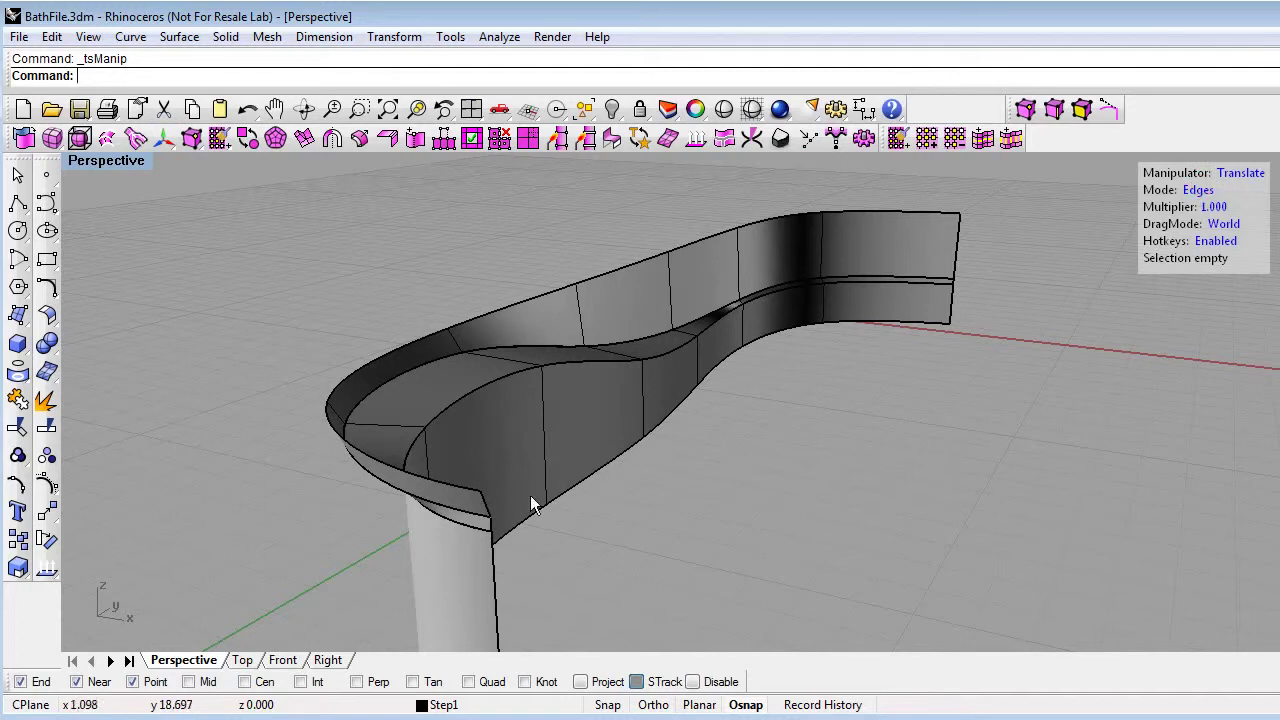
- Select the full edge loop where the lower wall meets the ledge and merge the two T-Spline surfaces along it
left_click(456, 400)
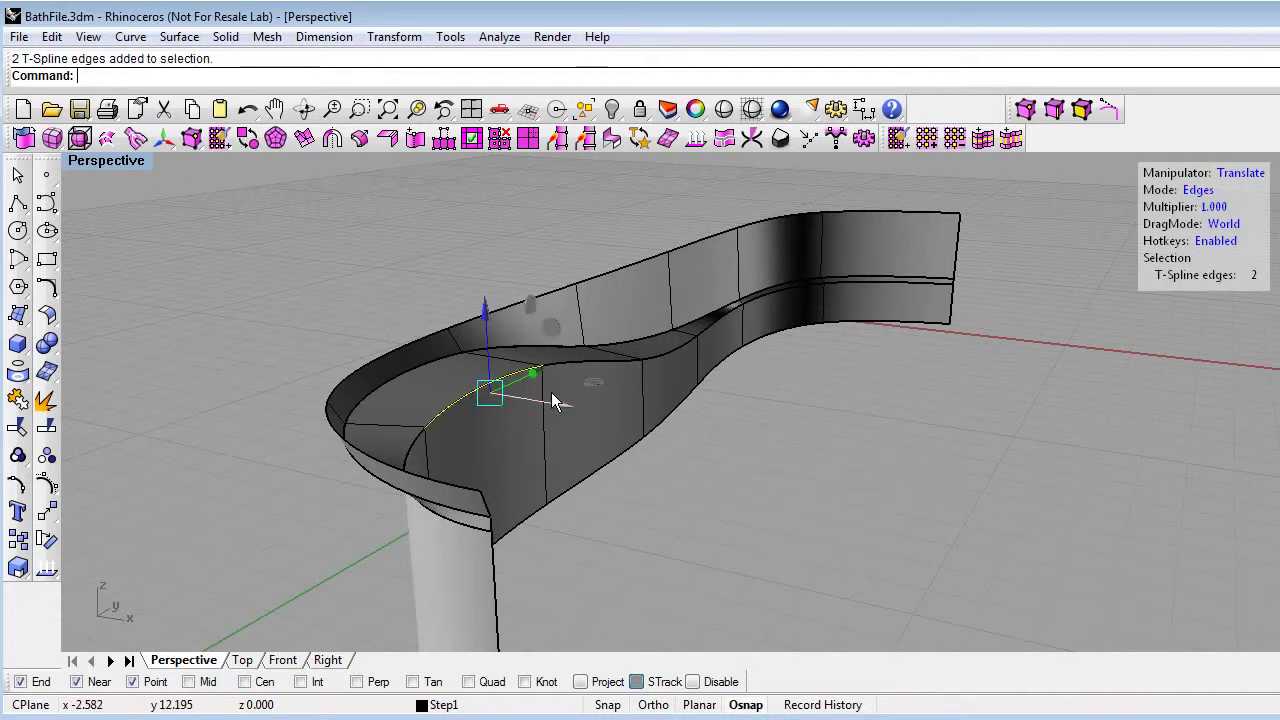
right_click_drag(567, 390, 642, 406)
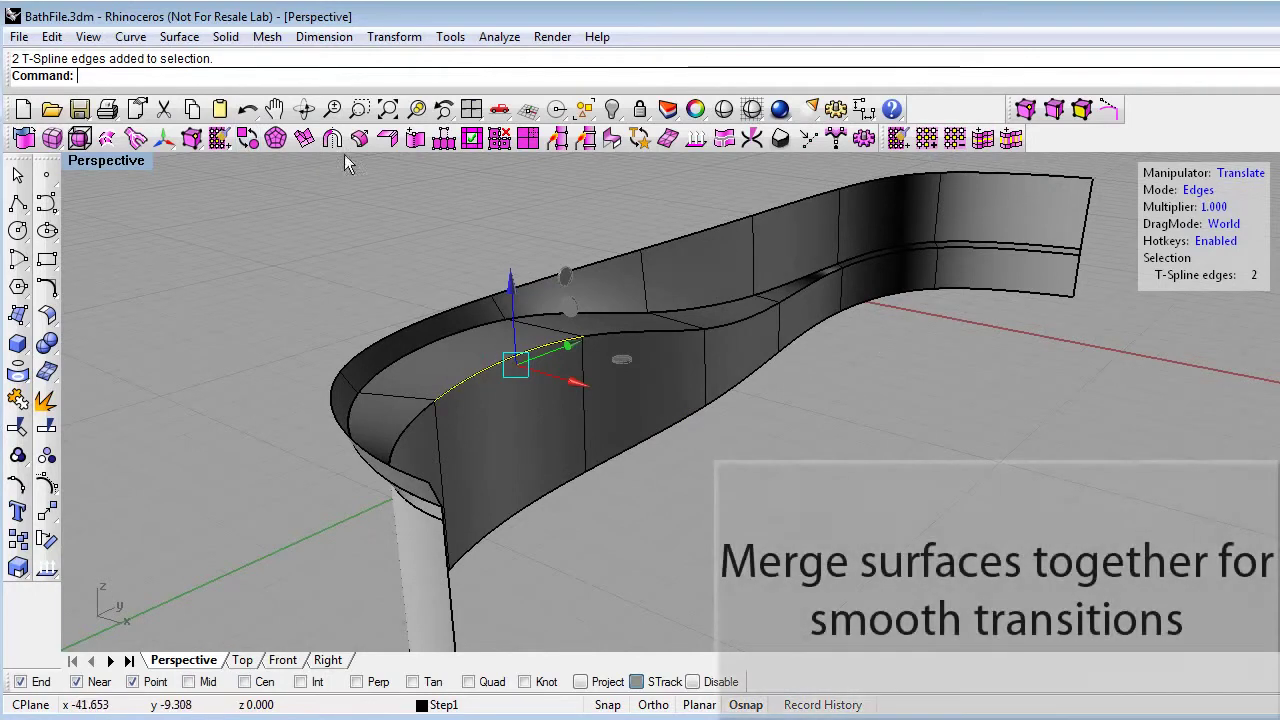
left_click(220, 139)
left_click_drag(340, 134, 226, 187)
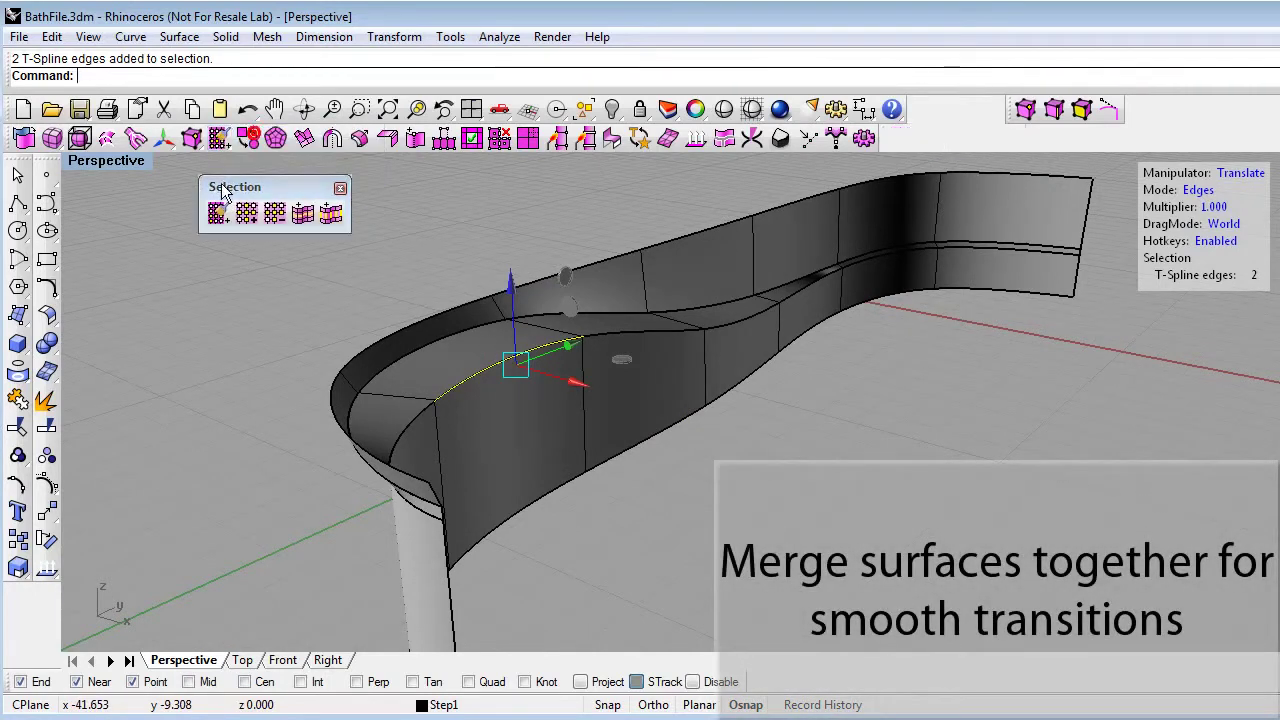
left_click(300, 214)
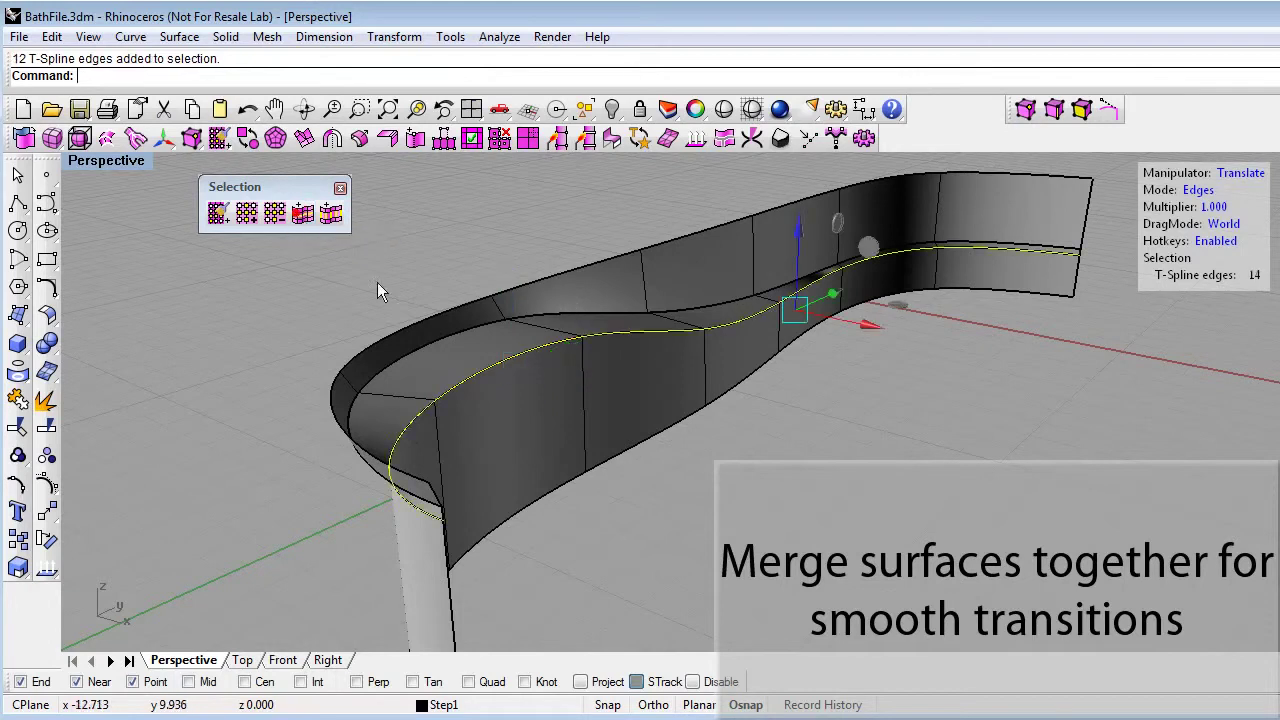
left_click(591, 141)
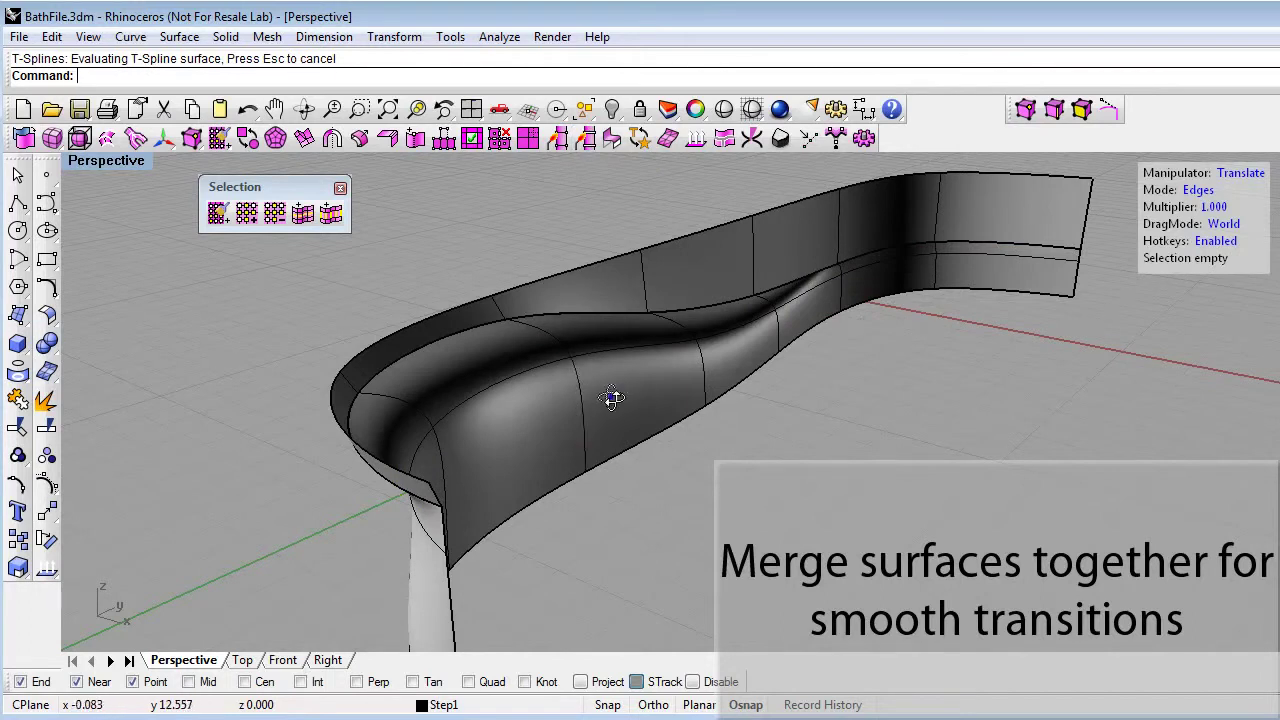
- Select the full edge loop where the ledge meets the upper wall and merge the surfaces along it
right_click_drag(622, 392, 520, 415)
scroll(600, 333, "up", 3)
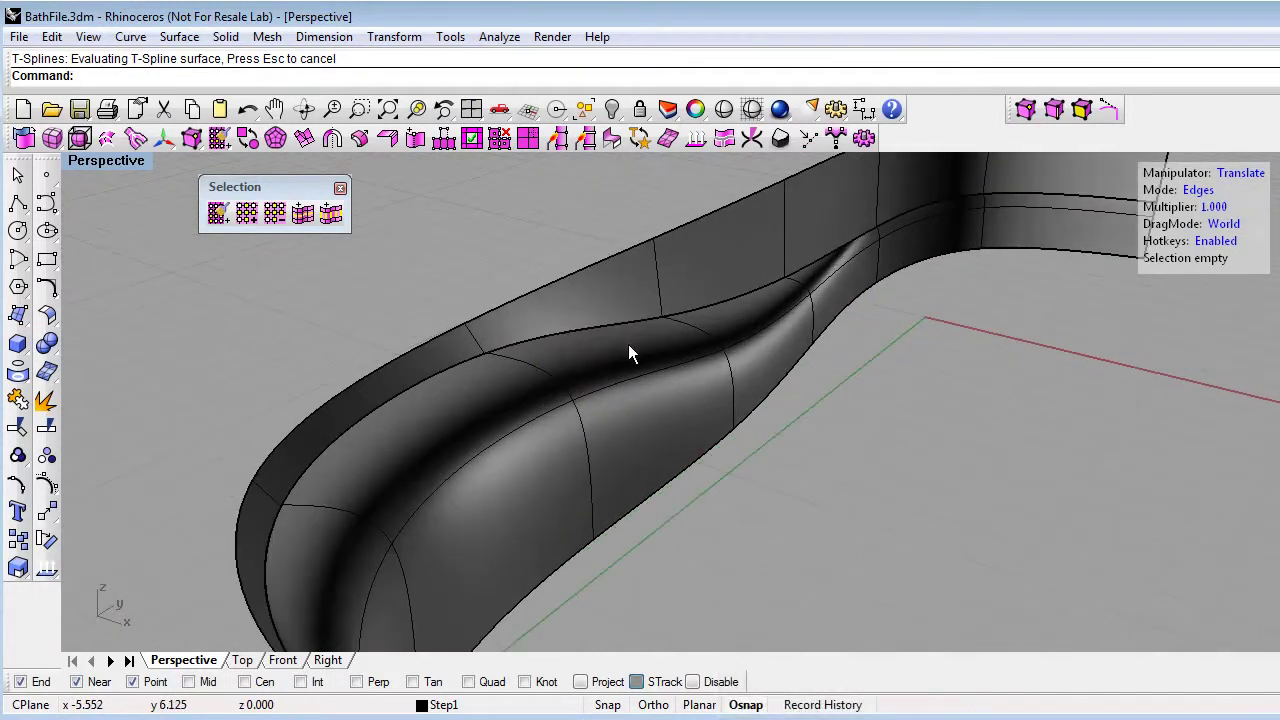
left_click_drag(628, 346, 586, 323)
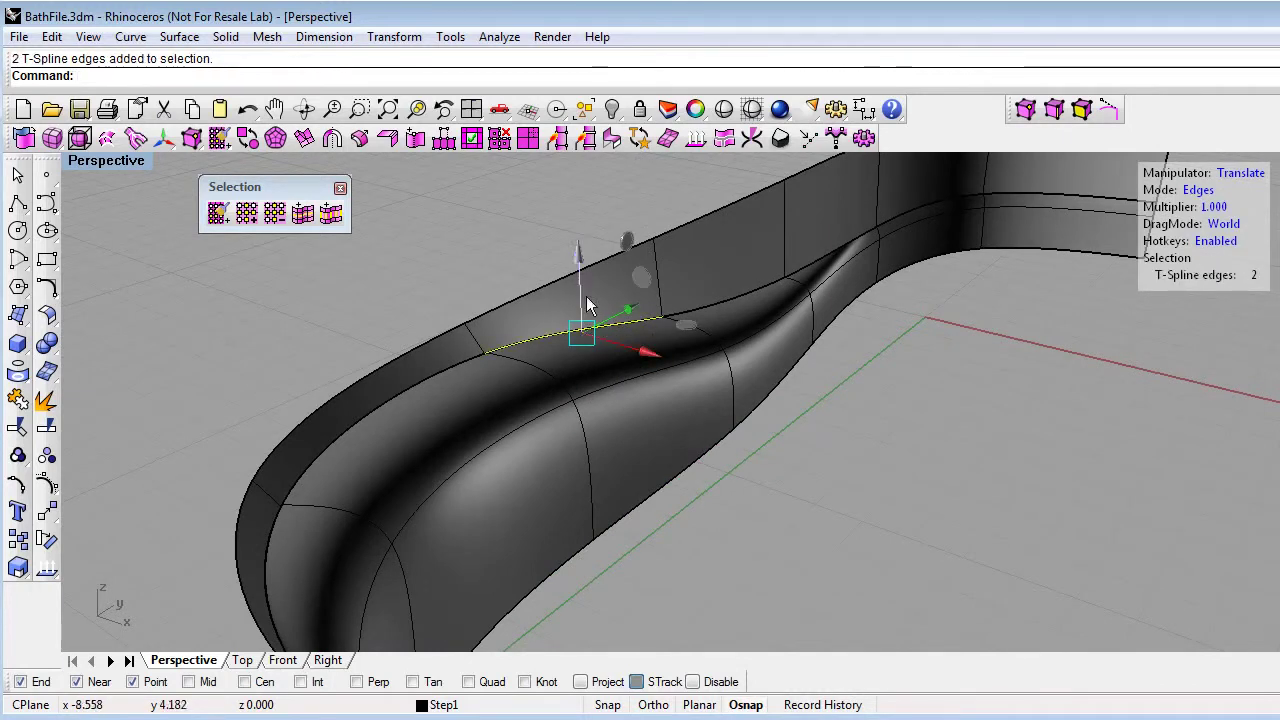
left_click(304, 214)
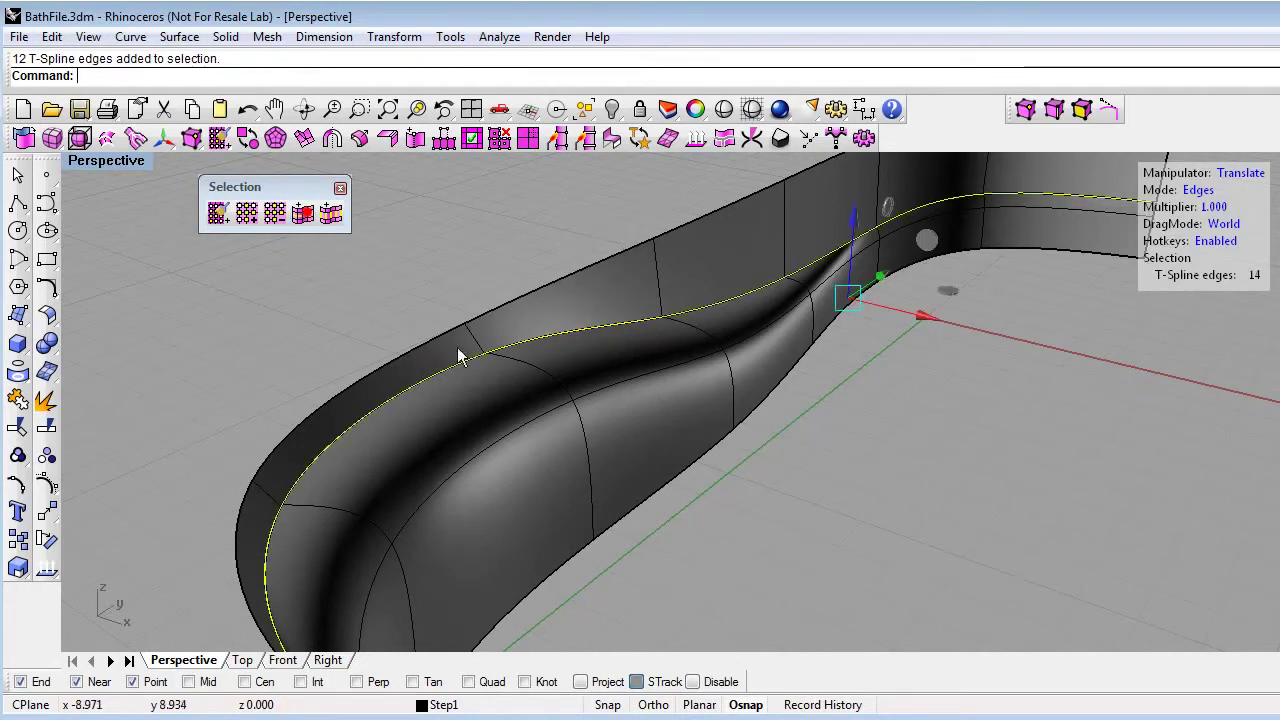
left_click(587, 147)
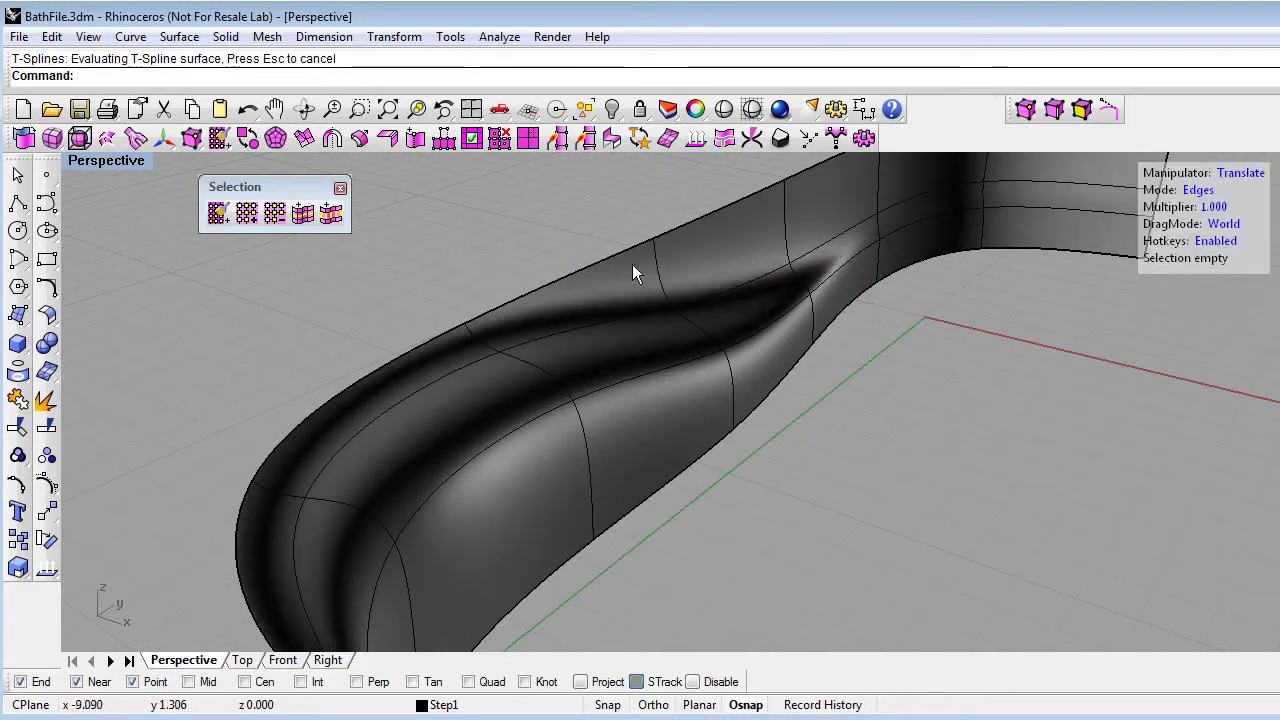
- Examine the merged tub surface from several angles, checking the smooth transitions between the walls and the ledge
right_click_drag(660, 278, 615, 368)
scroll(645, 366, "down", 3)
right_click_drag(669, 451, 746, 462)
scroll(745, 436, "up", 2)
scroll(720, 361, "up", 3)
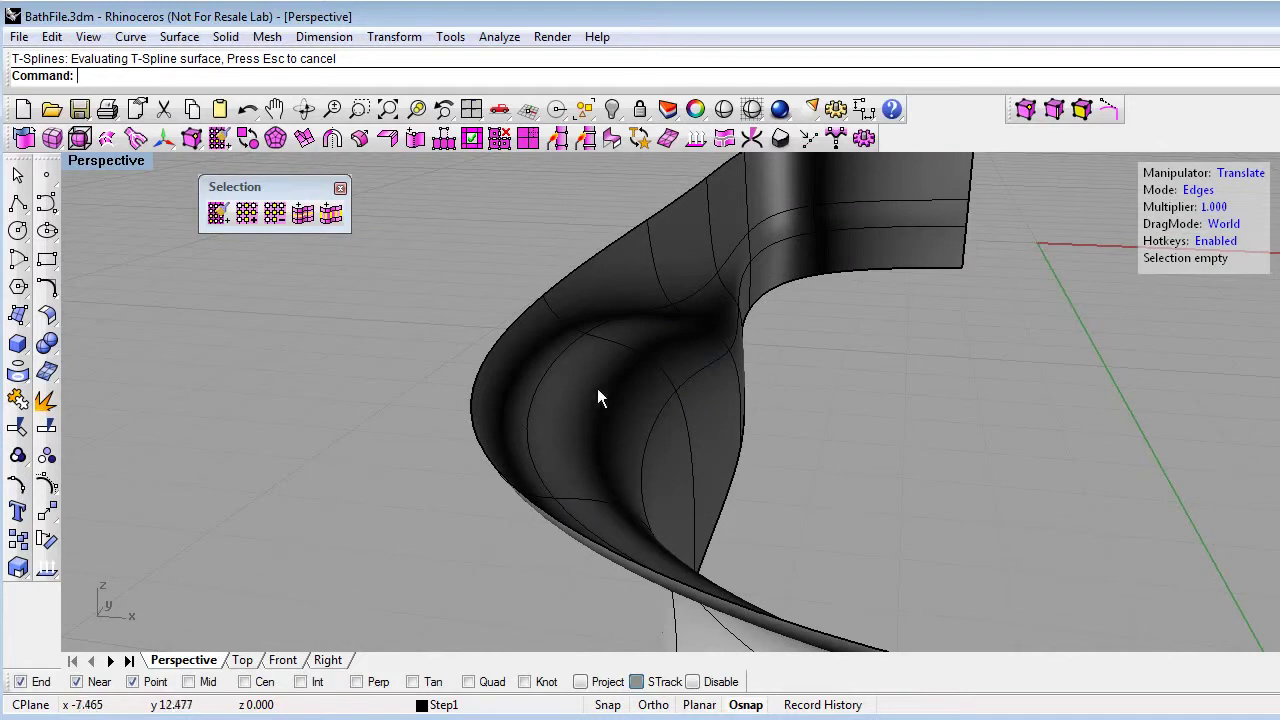
right_click_drag(601, 338, 675, 420)
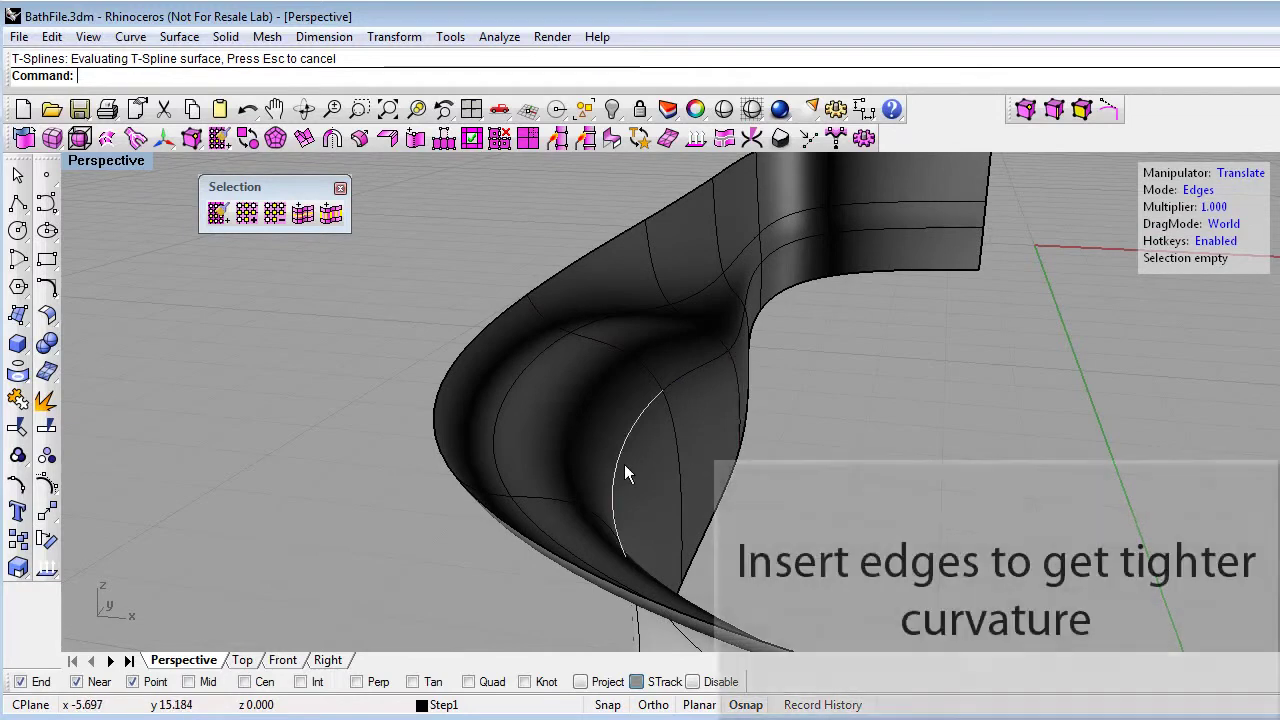
right_click_drag(624, 464, 846, 324)
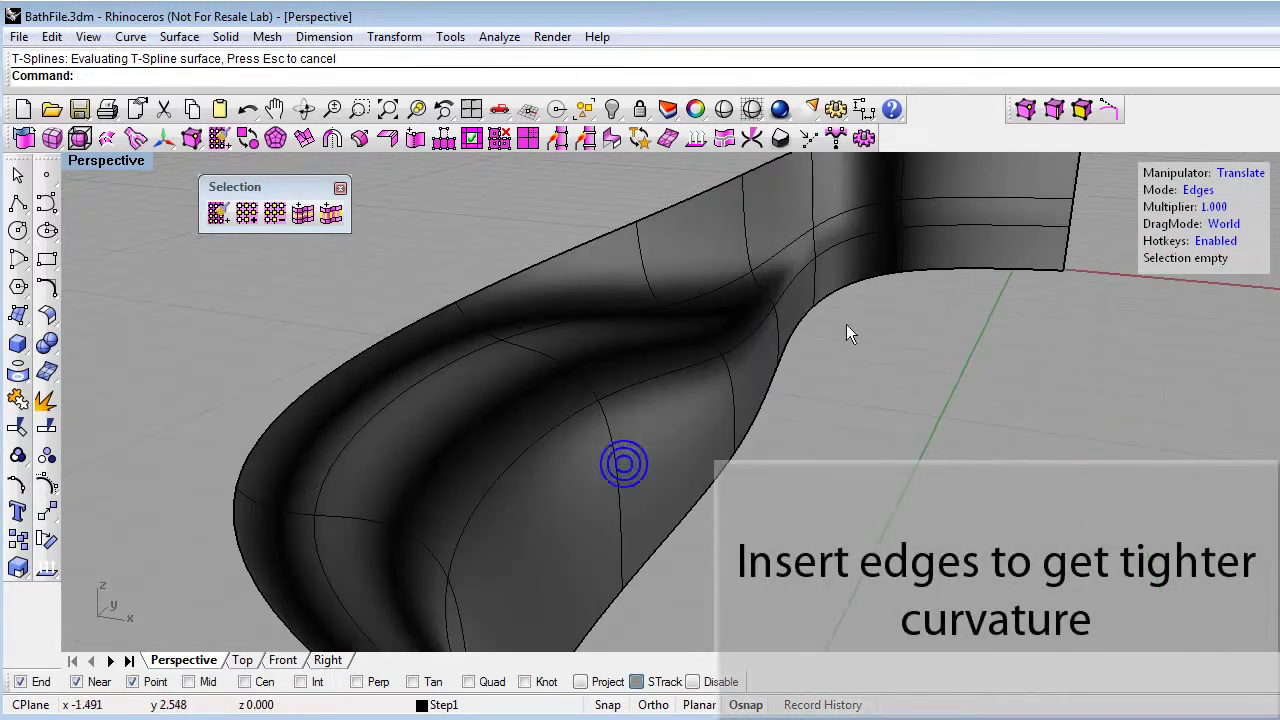
- Examine the tub's T-Spline control points in vertex mode, in both wireframe and shaded display, and return to edge selection
left_click(1197, 189)
right_click_drag(799, 418, 614, 412)
right_click(735, 111)
right_click(752, 111)
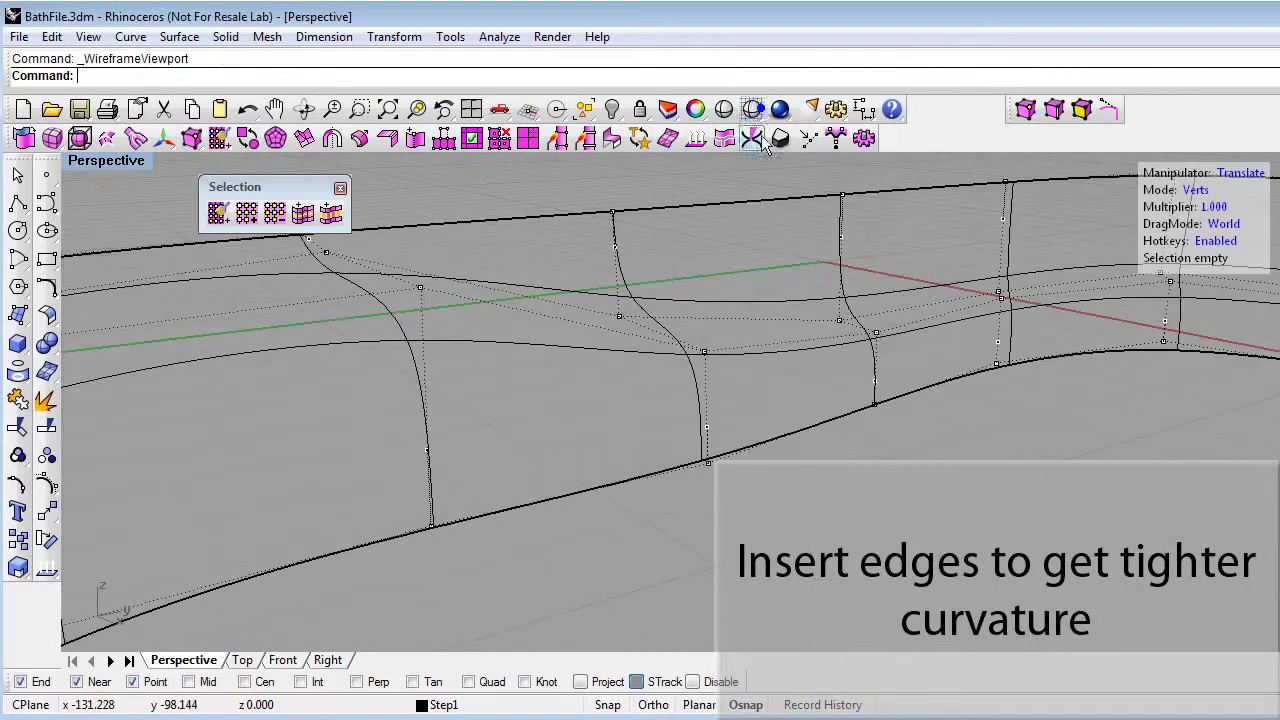
right_click_drag(862, 388, 632, 393)
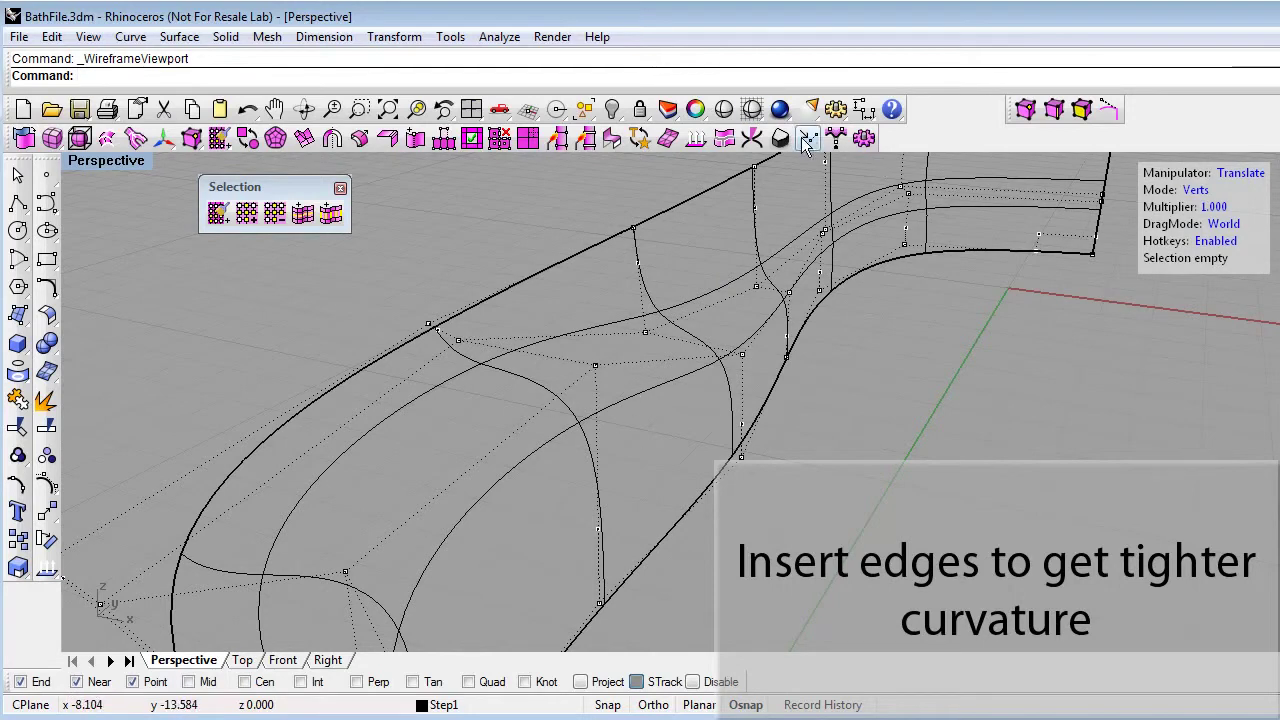
left_click(752, 110)
mouse_move(724, 374)
right_mouse_down()
mouse_move(753, 374)
mouse_move(728, 378)
right_mouse_up()
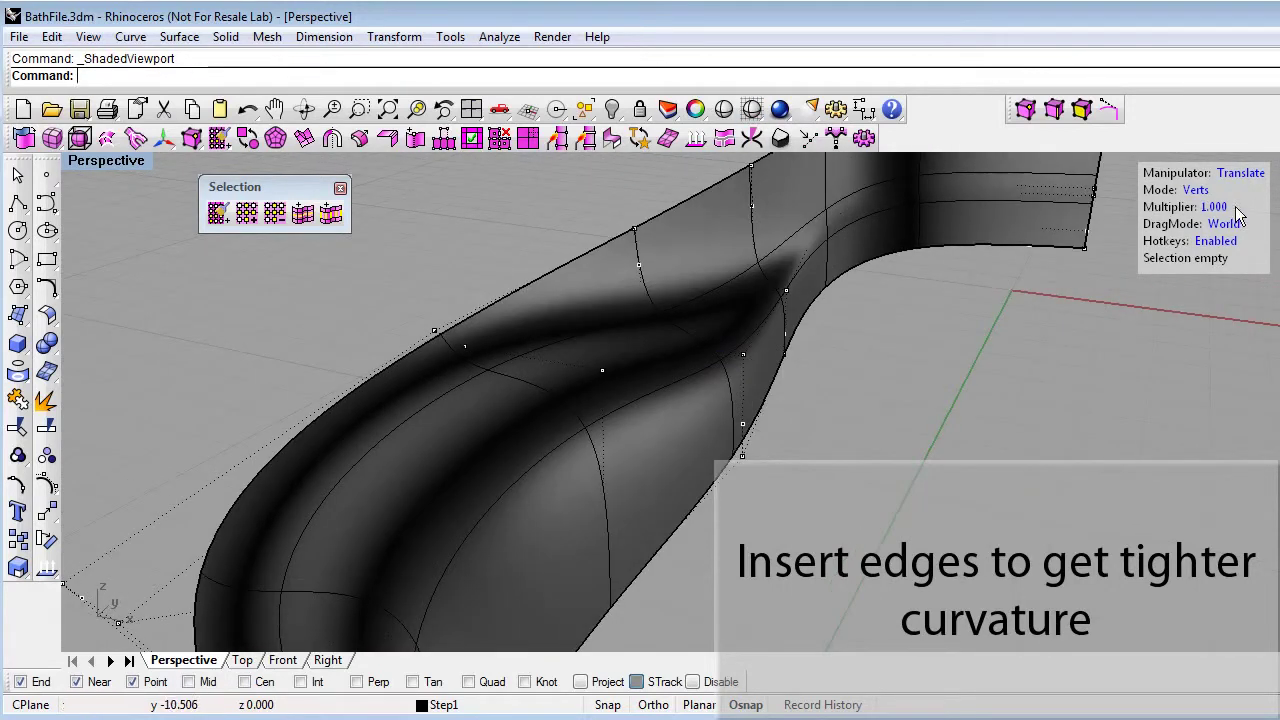
mouse_move(793, 455)
right_mouse_down()
mouse_move(811, 457)
mouse_move(700, 395)
right_mouse_up()
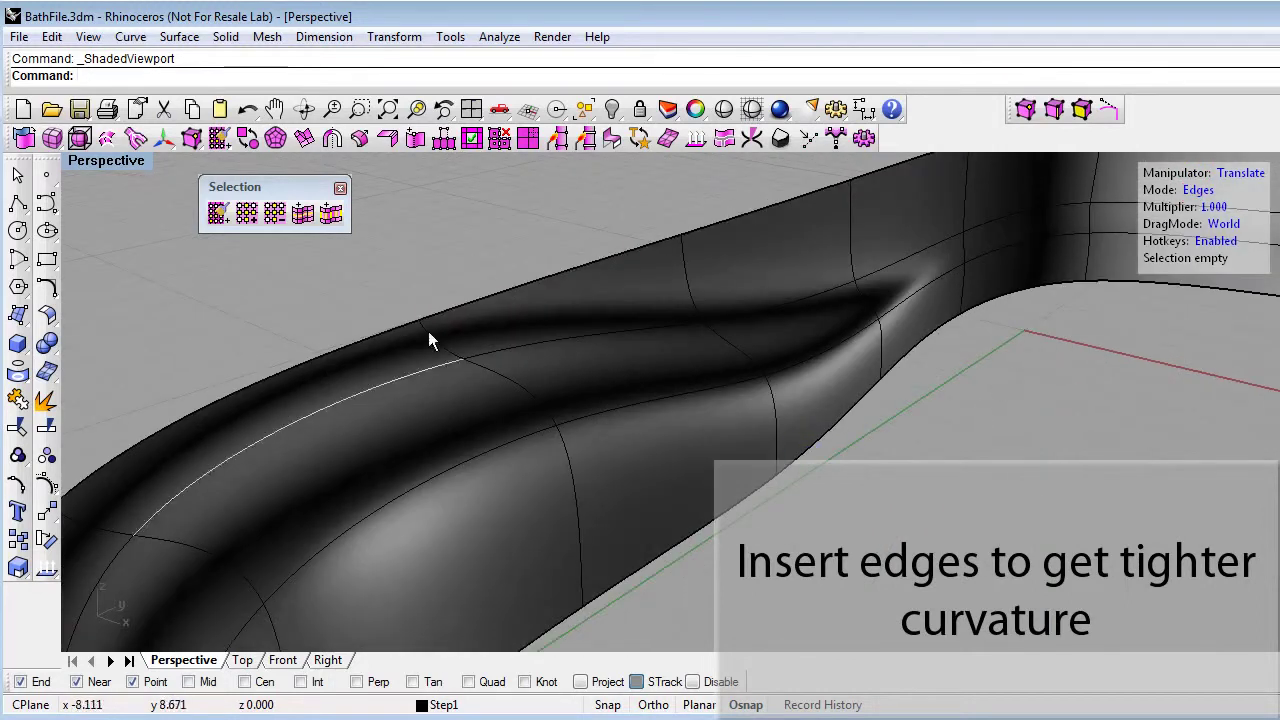
- Select the full edge loop between the ledge and lower wall and insert simple edges on both sides at about 0.2
mouse_move(490, 471)
right_mouse_down()
mouse_move(723, 383)
mouse_move(675, 390)
mouse_move(755, 388)
mouse_move(562, 425)
mouse_move(588, 418)
mouse_move(609, 383)
right_mouse_up()
double_click(681, 370)
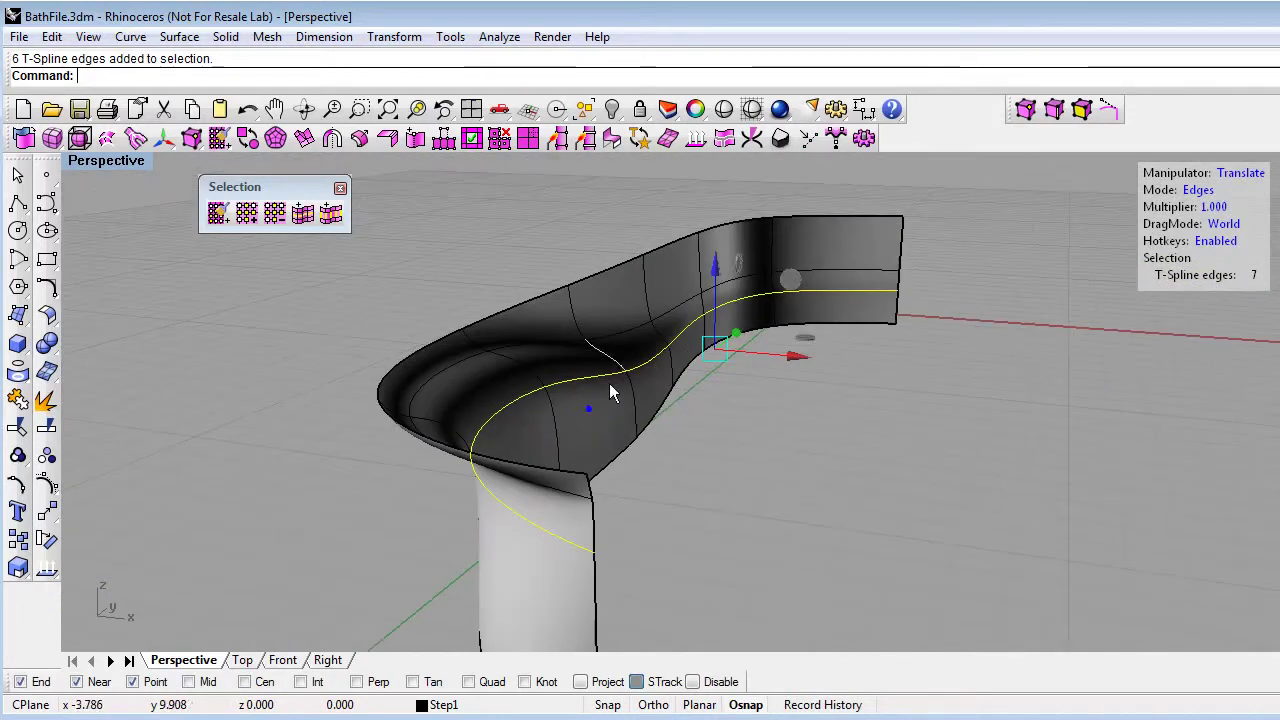
right_click(415, 140)
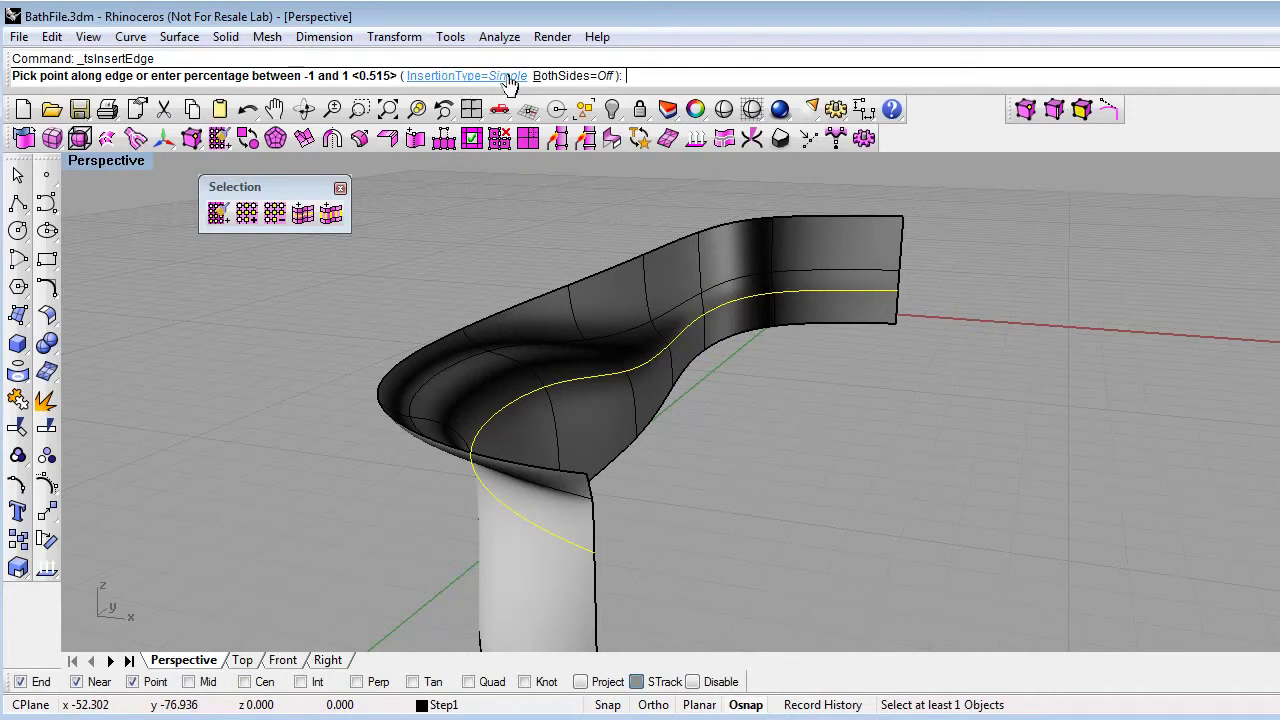
left_click(569, 77)
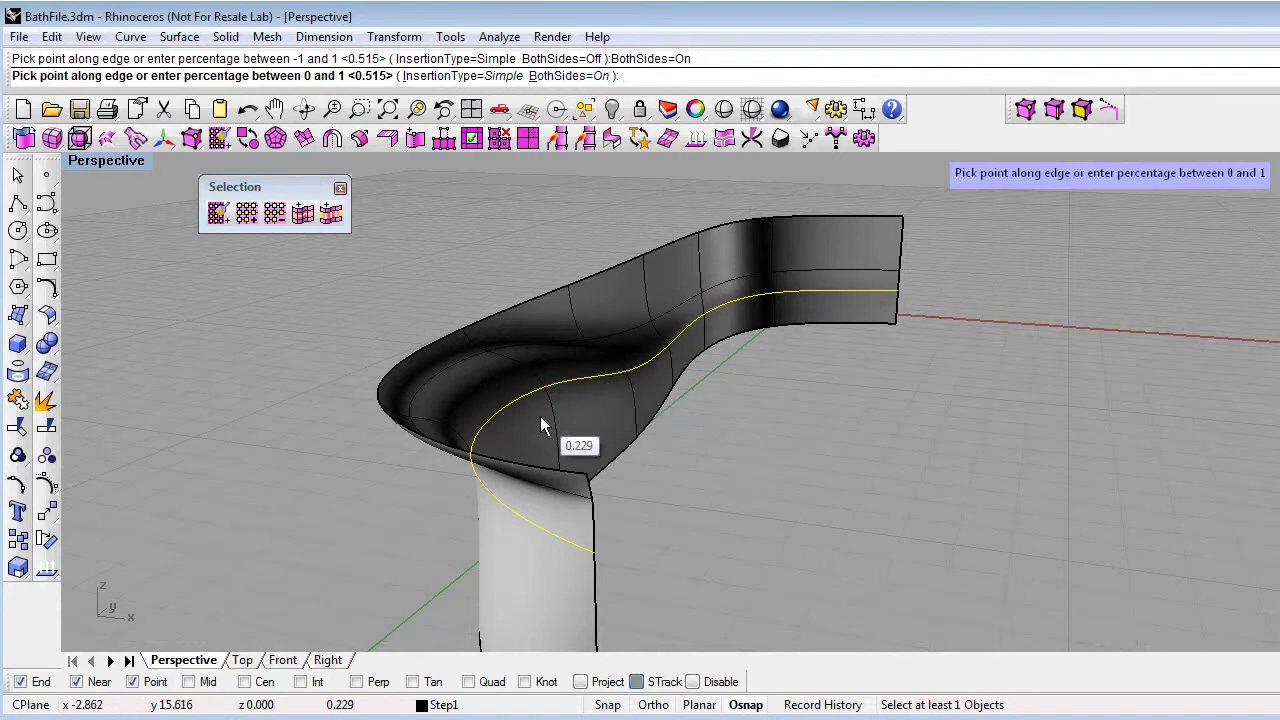
right_click_drag(549, 412, 535, 503)
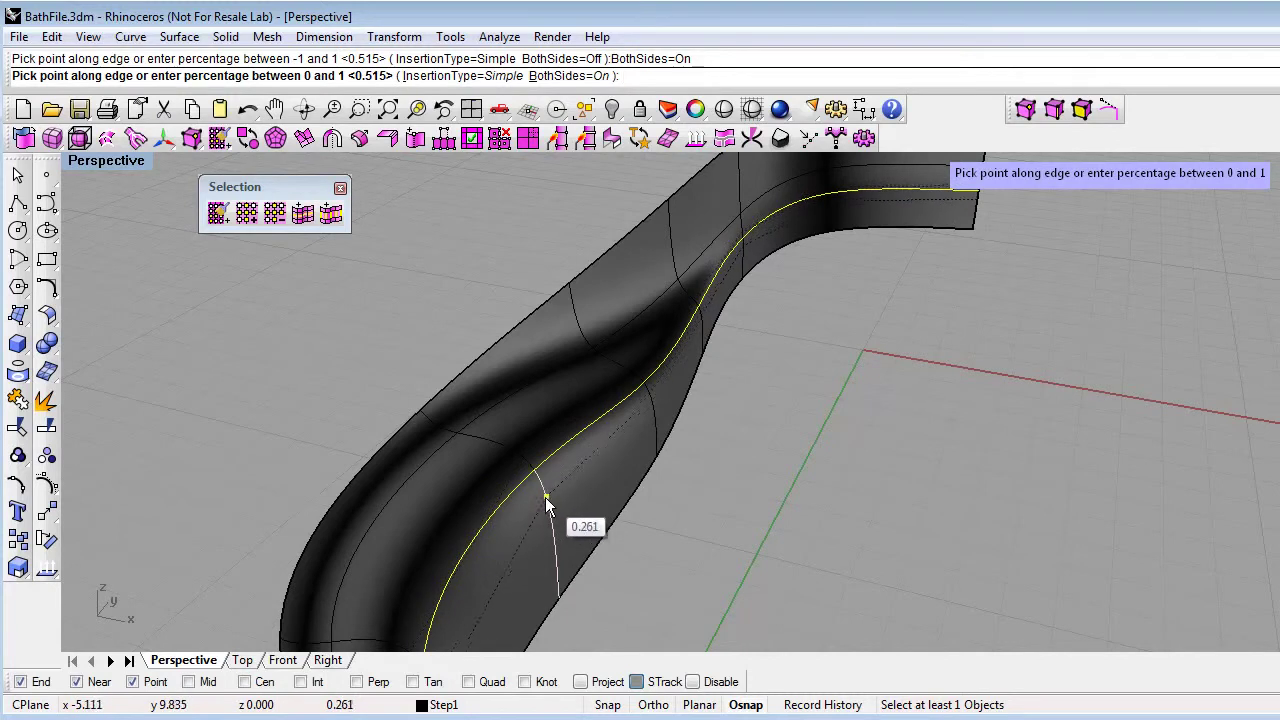
left_click(545, 501)
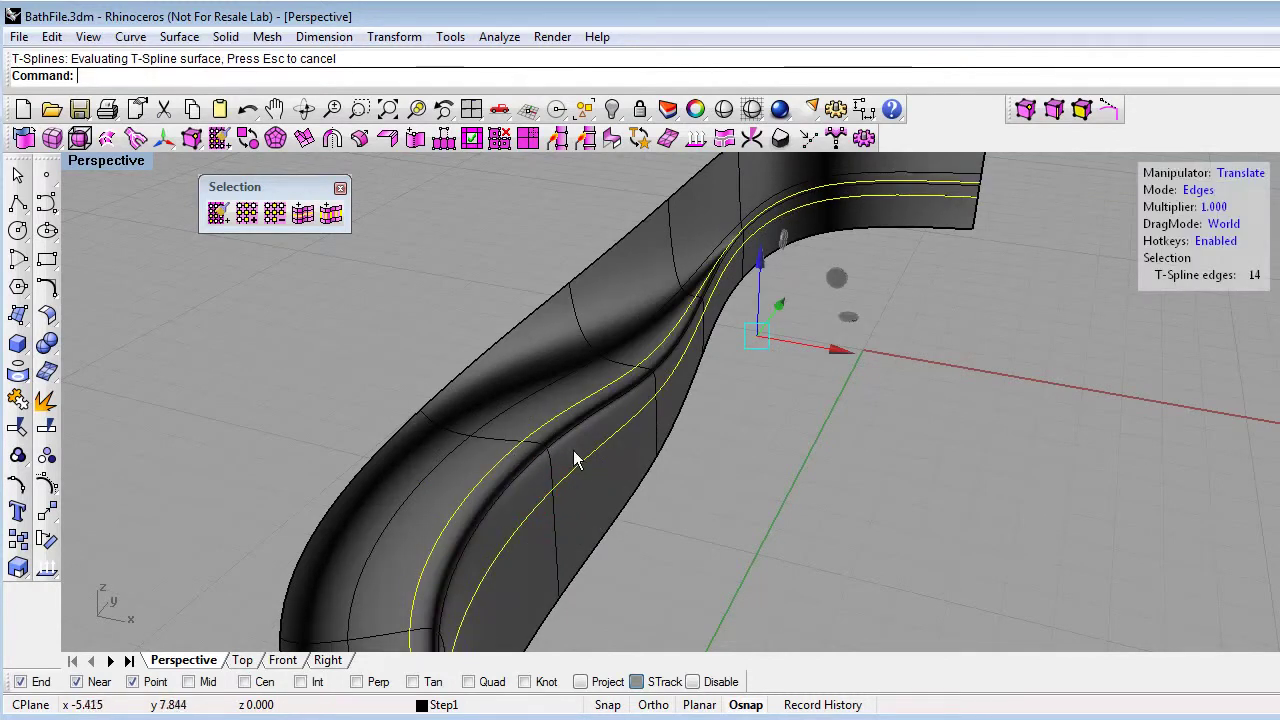
- Select the full edge loop between the ledge and upper wall and insert simple edges on both sides at 0.1
left_click(433, 476)
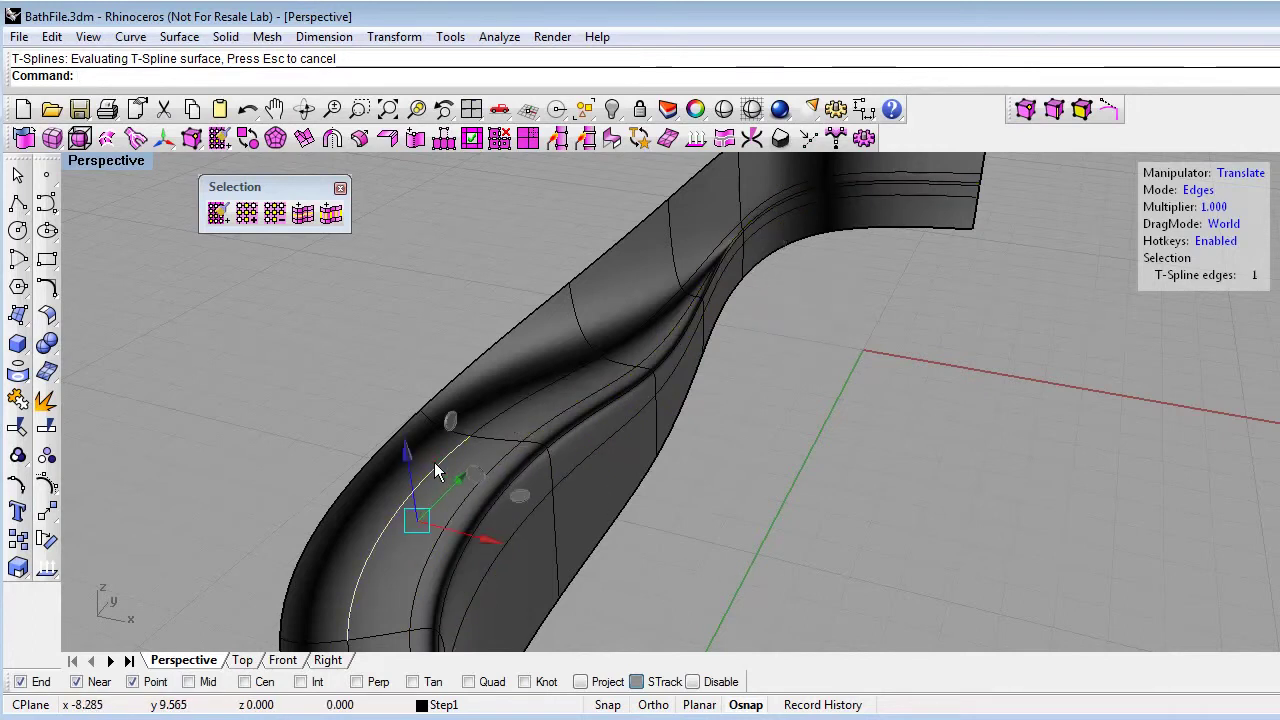
double_click(435, 470)
right_click_drag(578, 434, 558, 401)
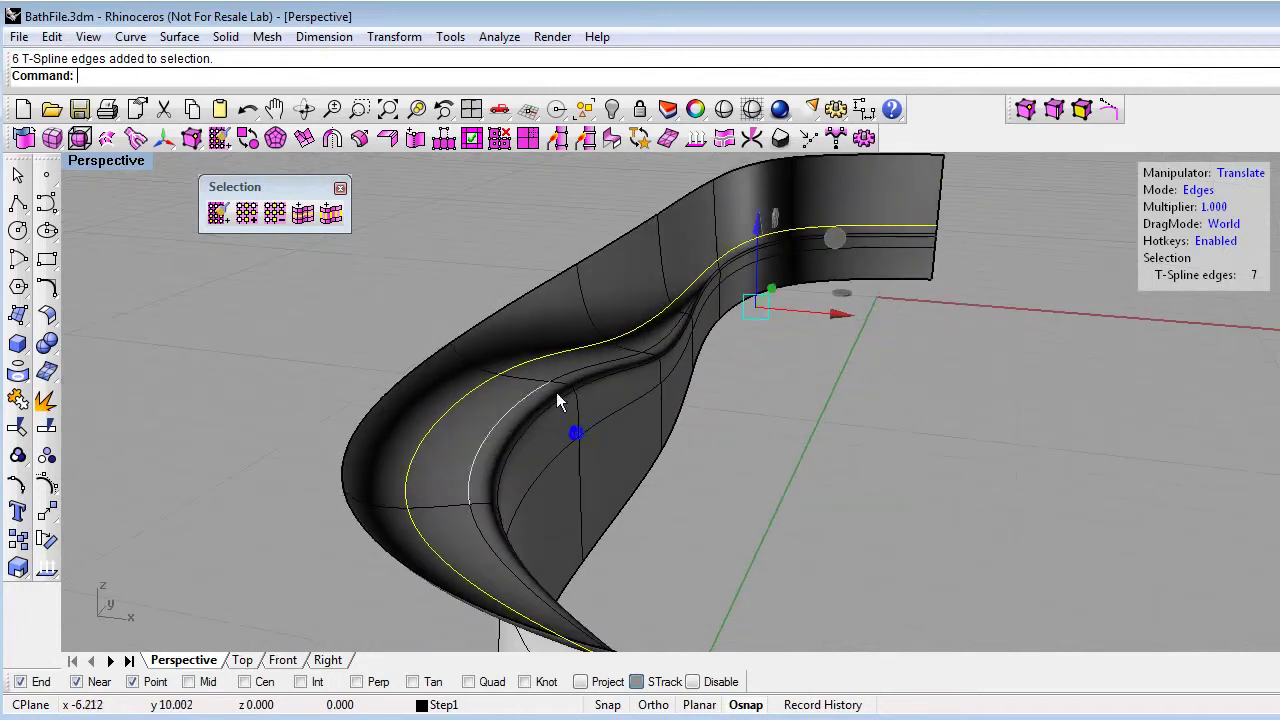
right_click_drag(433, 418, 473, 383)
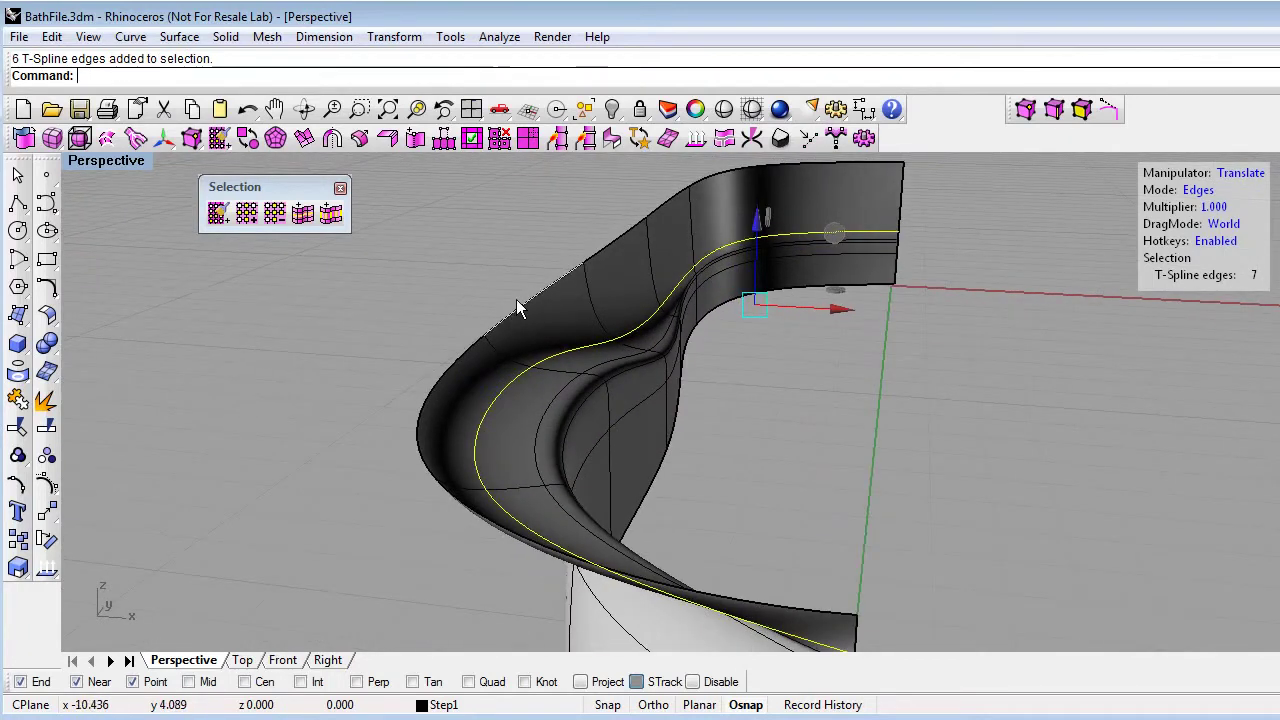
left_click(413, 141)
scroll(517, 381, "up", 3)
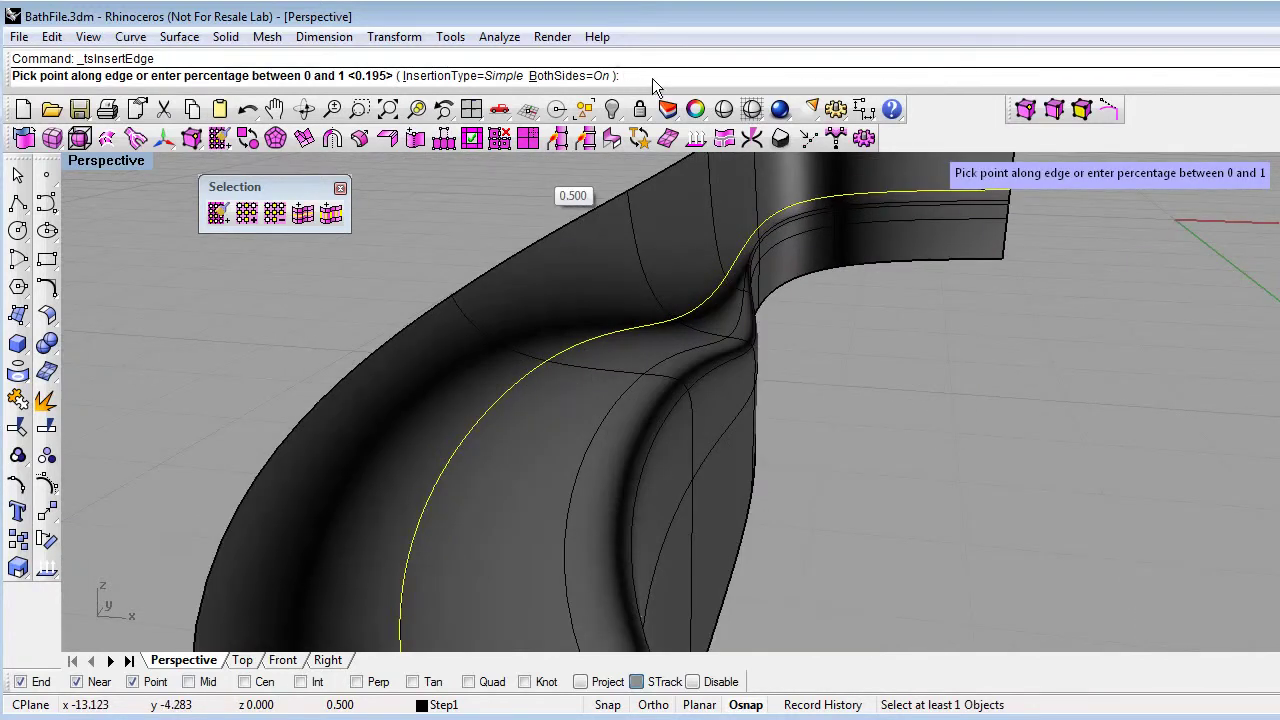
type(".1")
key("Return")
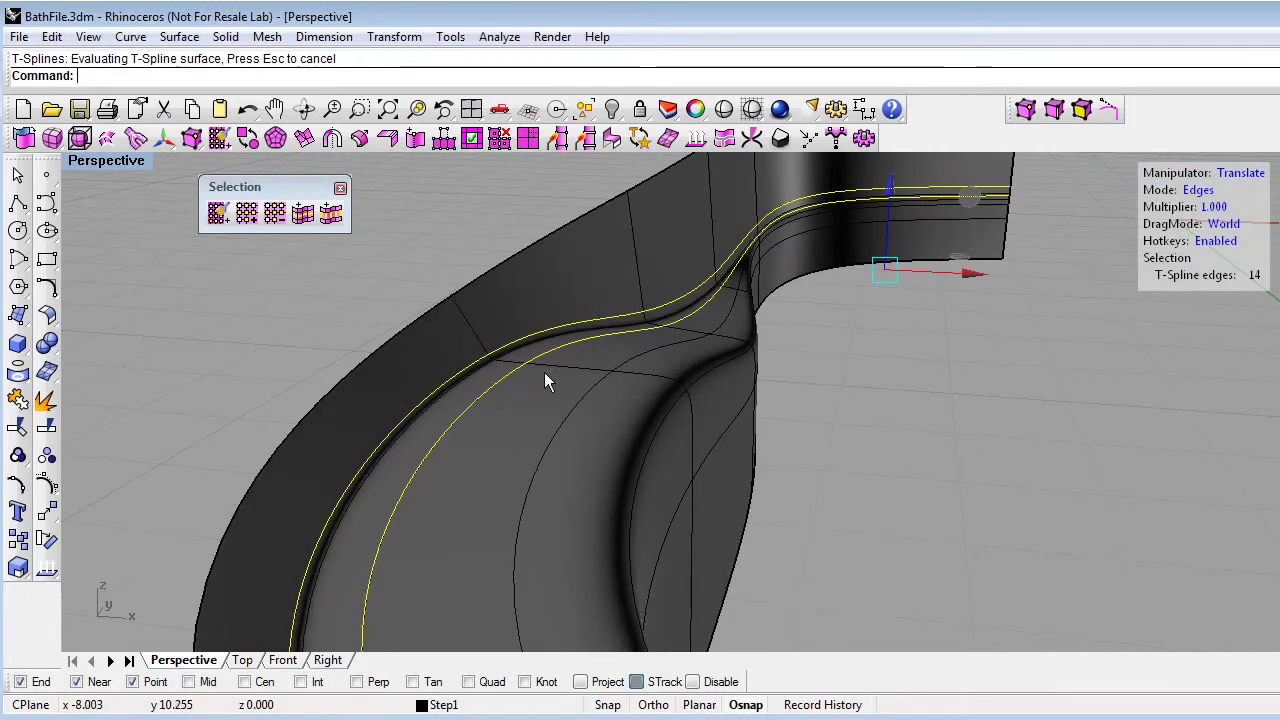
- Clear the edge selection and display the Perspective viewport in RenderedNICE mode
scroll(698, 416, "down", 6)
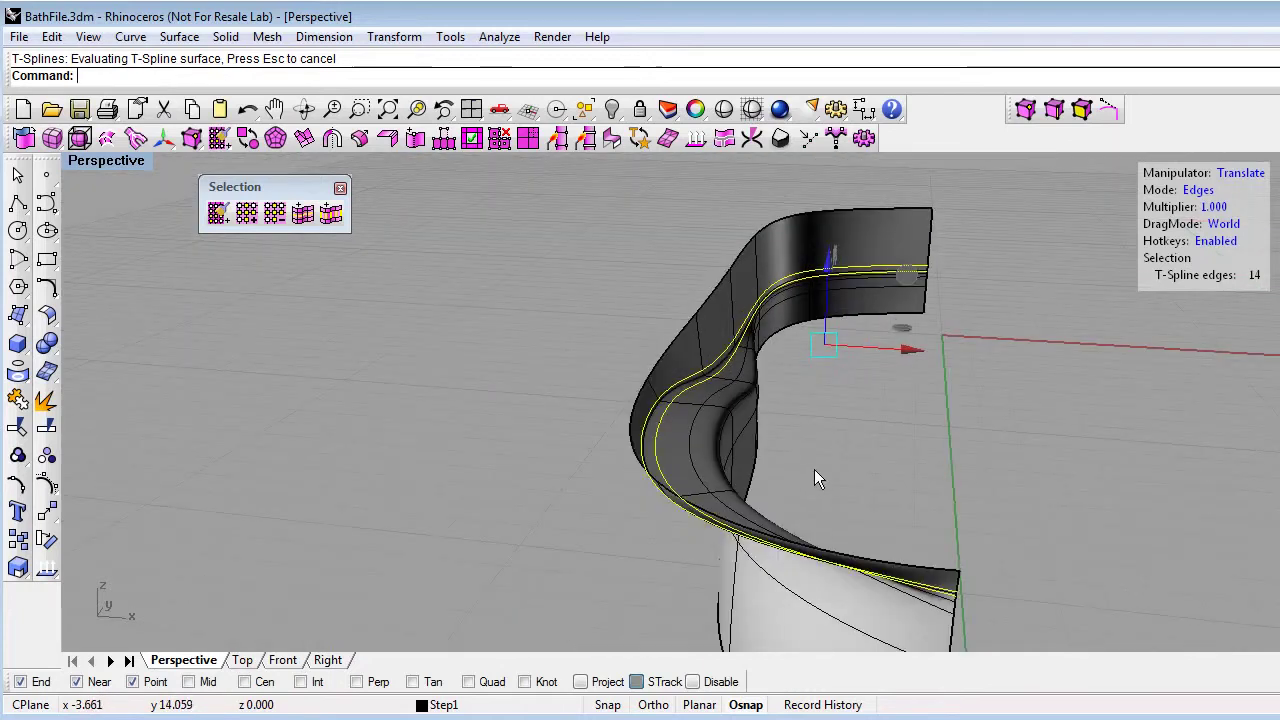
left_click(817, 469)
right_click_drag(817, 469, 632, 483)
right_click_drag(632, 483, 699, 436, "shift")
mouse_move(699, 436)
right_mouse_down()
mouse_move(763, 453)
mouse_move(727, 497)
mouse_move(683, 489)
right_mouse_up()
left_click(69, 159)
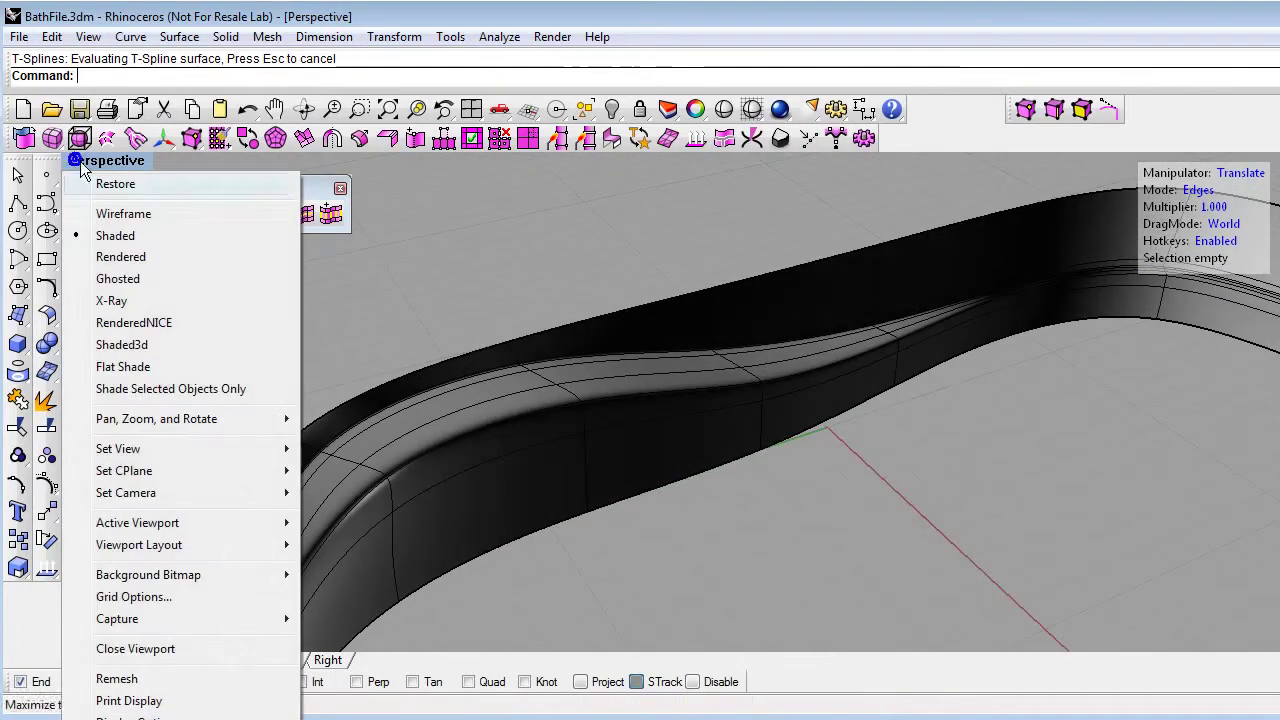
left_click(173, 321)
right_click_drag(484, 416, 601, 390)
right_click_drag(738, 168, 365, 505)
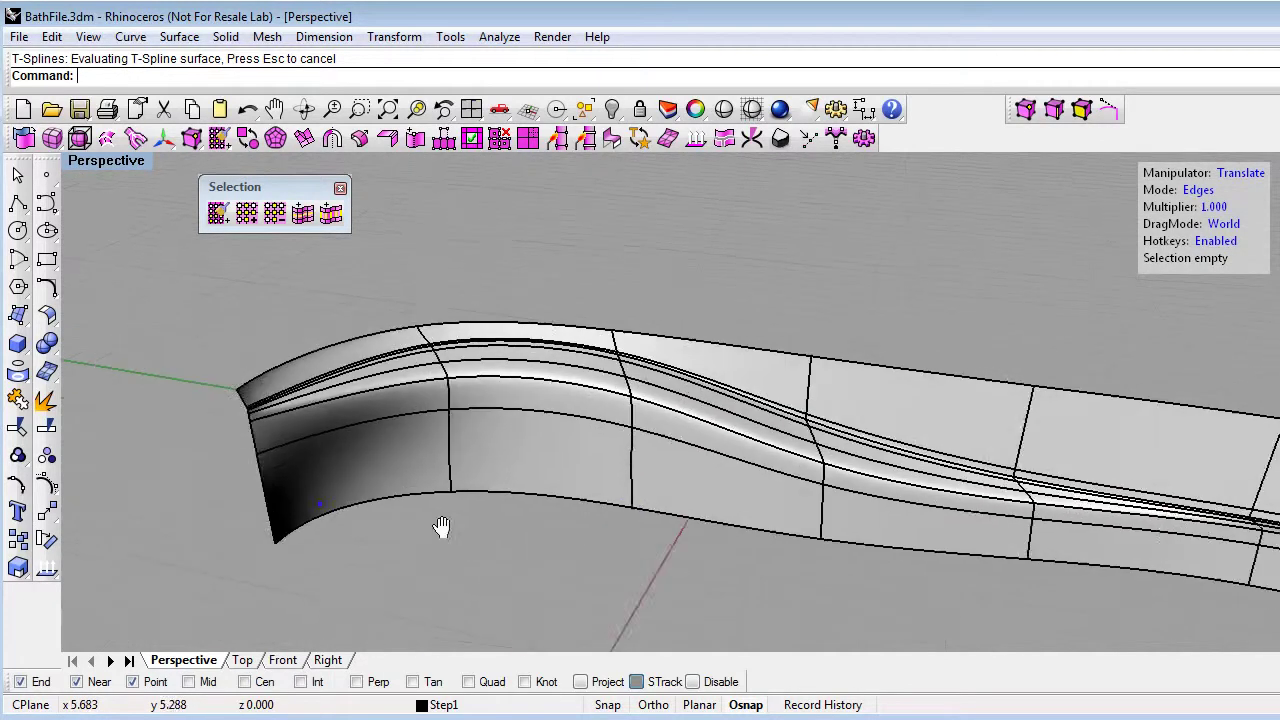
- Select the four ledge edges in the last segment at the tub end by the green axis and delete them
right_click_drag(442, 527, 454, 517, "shift")
right_click_drag(454, 517, 506, 382)
scroll(375, 352, "up", 6)
scroll(457, 376, "up", 5)
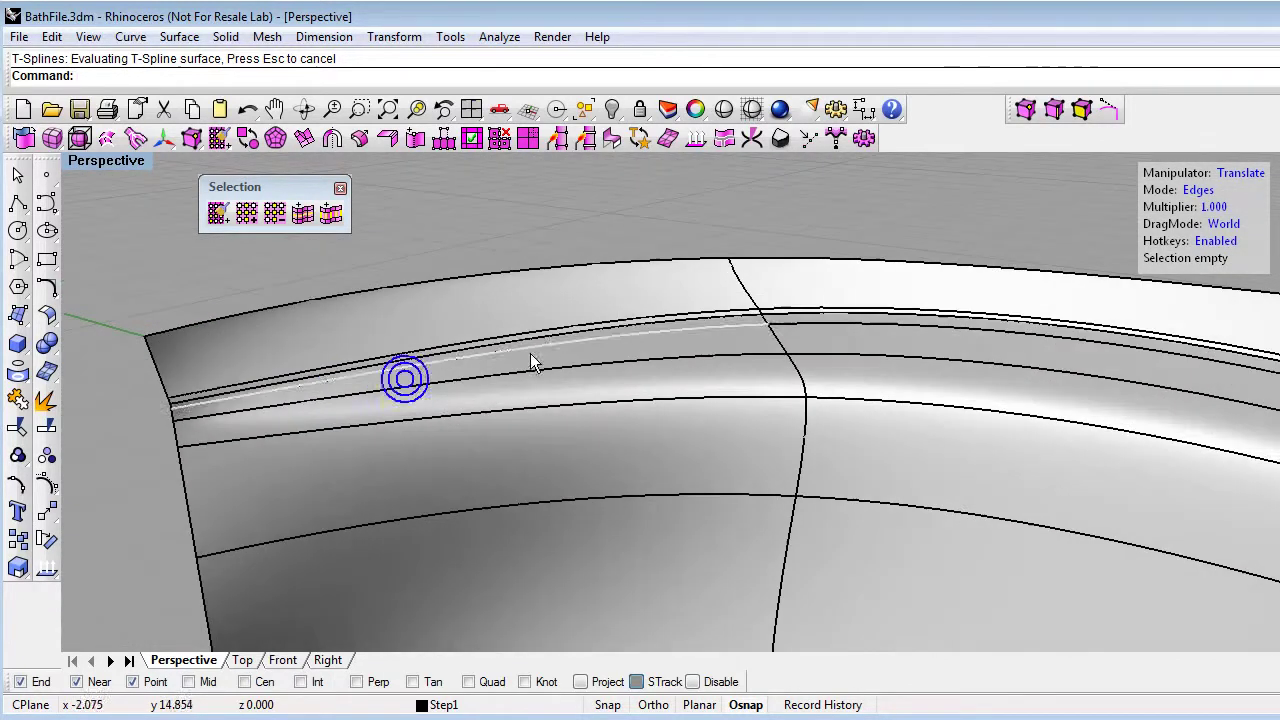
scroll(680, 384, "down", 5)
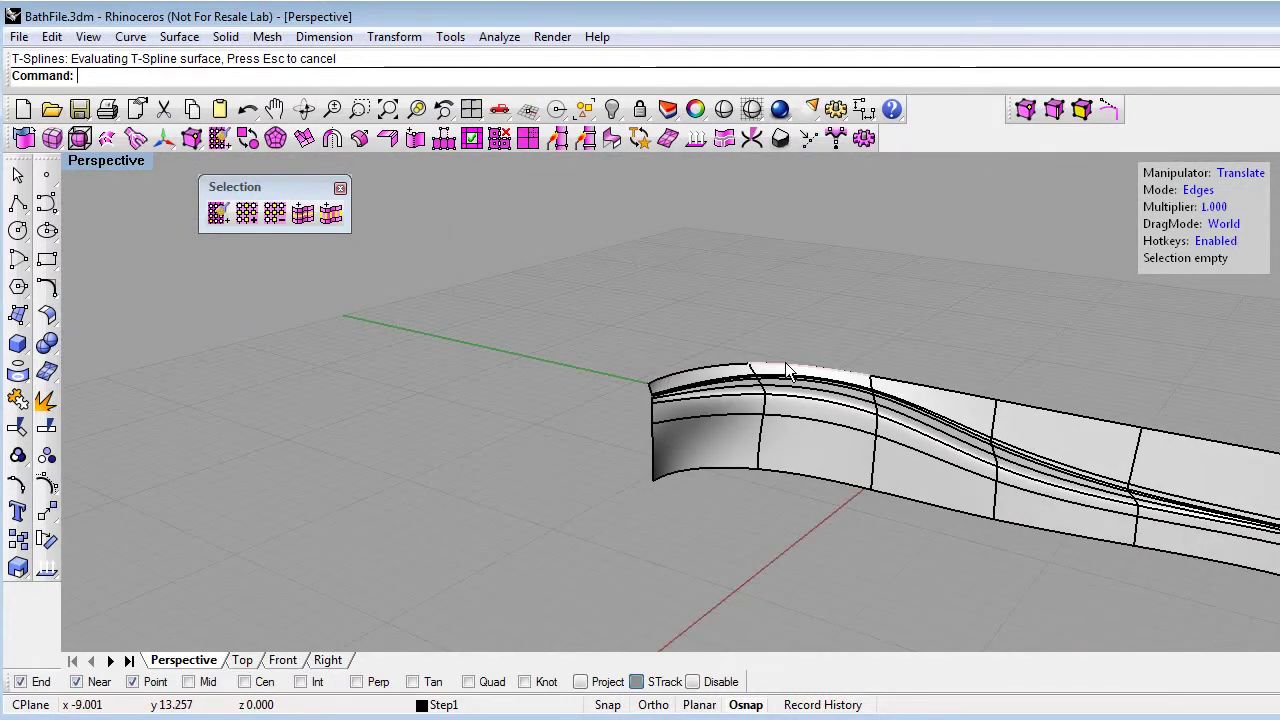
scroll(731, 381, "up", 5)
scroll(640, 462, "up", 2)
scroll(706, 461, "up", 3)
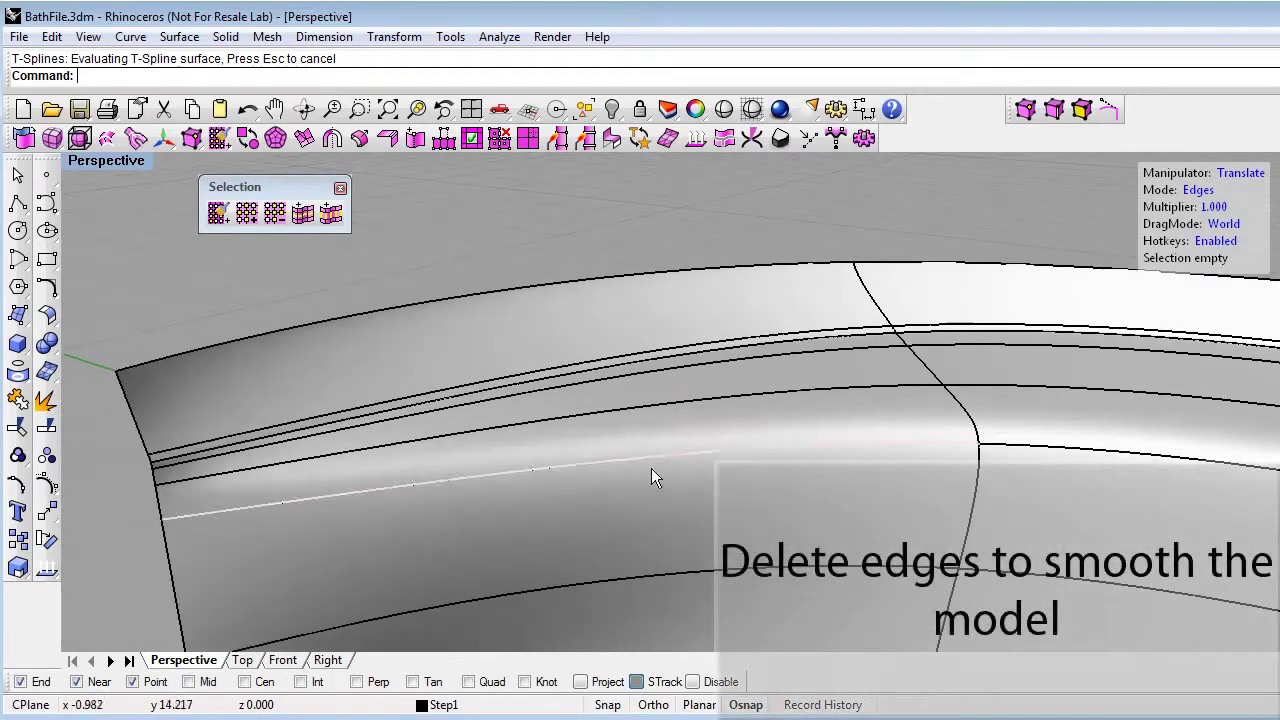
scroll(652, 508, "up", 2)
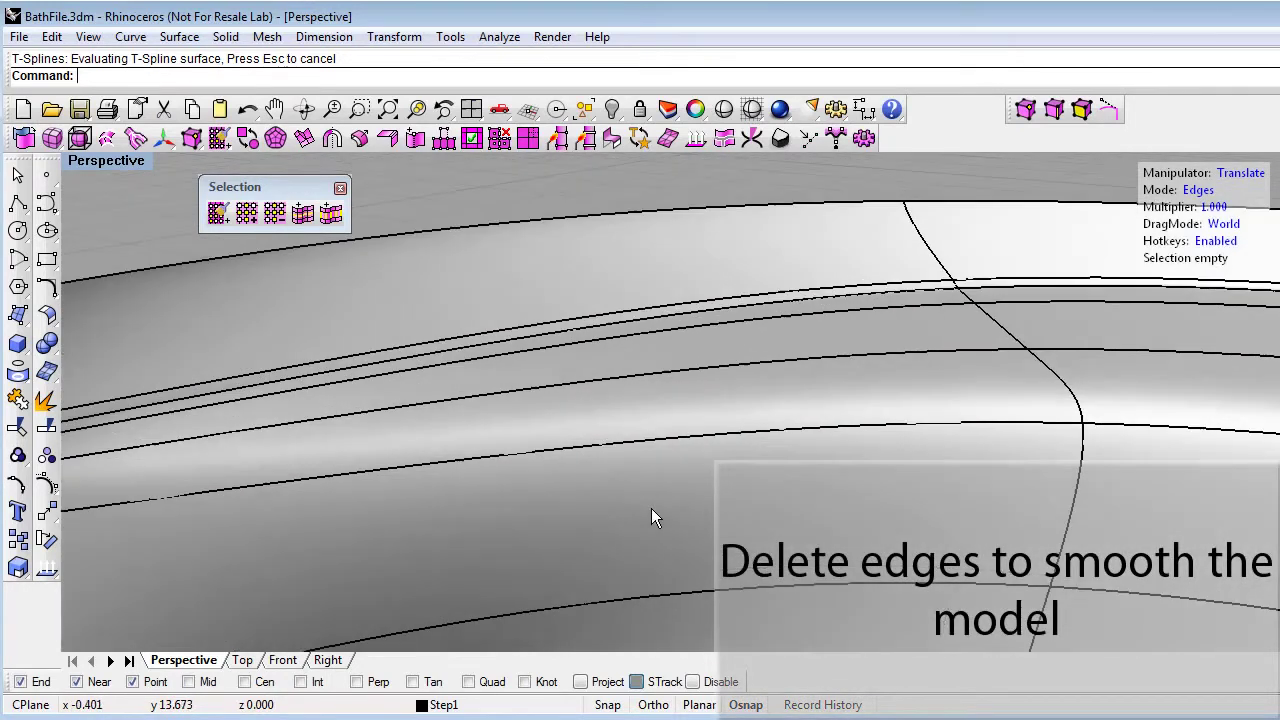
left_click_drag(674, 508, 533, 339)
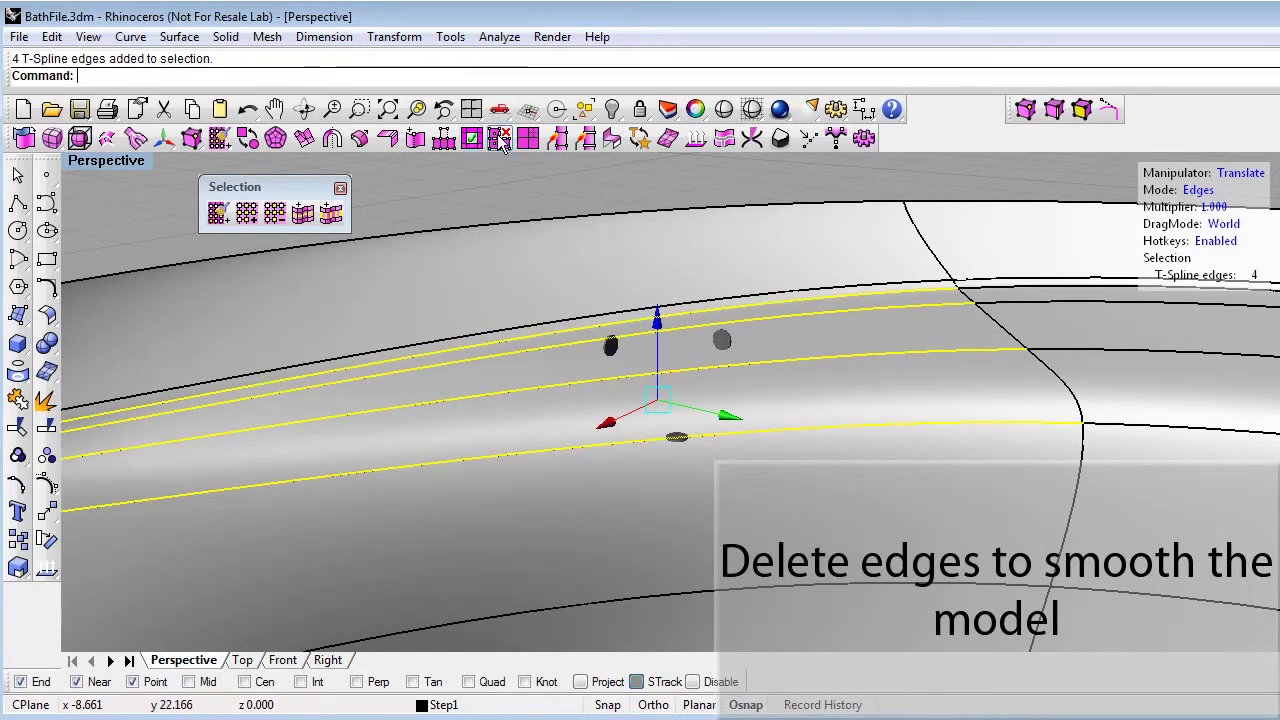
left_click(468, 140)
scroll(749, 362, "down", 3)
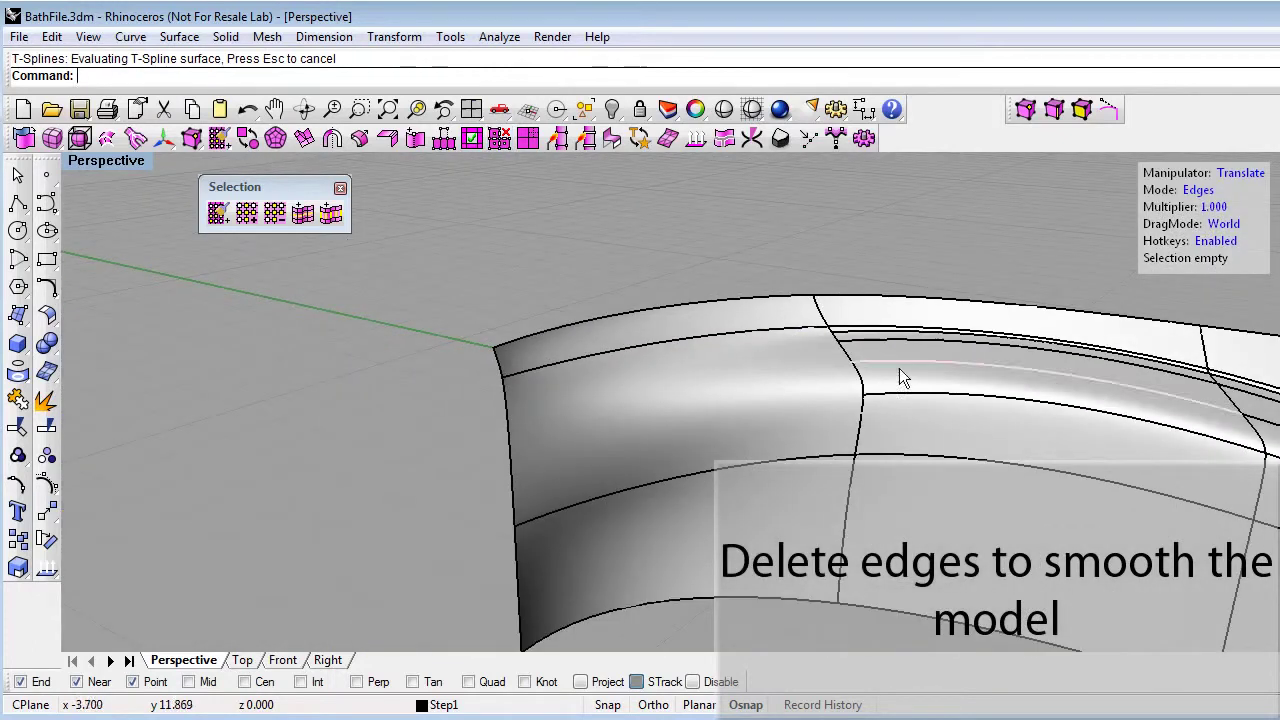
right_click_drag(708, 467, 822, 455)
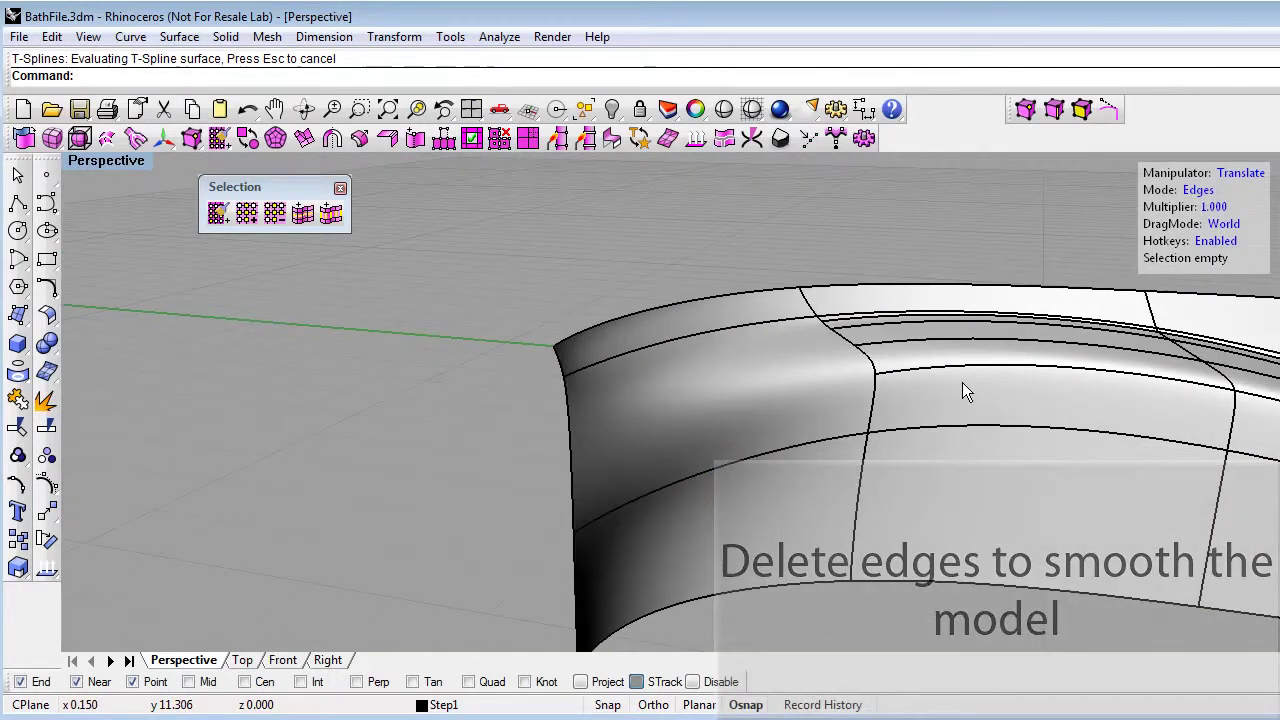
- Select the four ledge edges in each of the three segments at the tub's opposite end and delete all twelve
right_click_drag(962, 384, 625, 410)
right_click_drag(954, 378, 1000, 395)
right_click_drag(997, 425, 648, 386, "shift")
scroll(560, 340, "down", 4)
scroll(712, 350, "up", 5)
right_click_drag(773, 365, 780, 365)
scroll(780, 366, "up", 2)
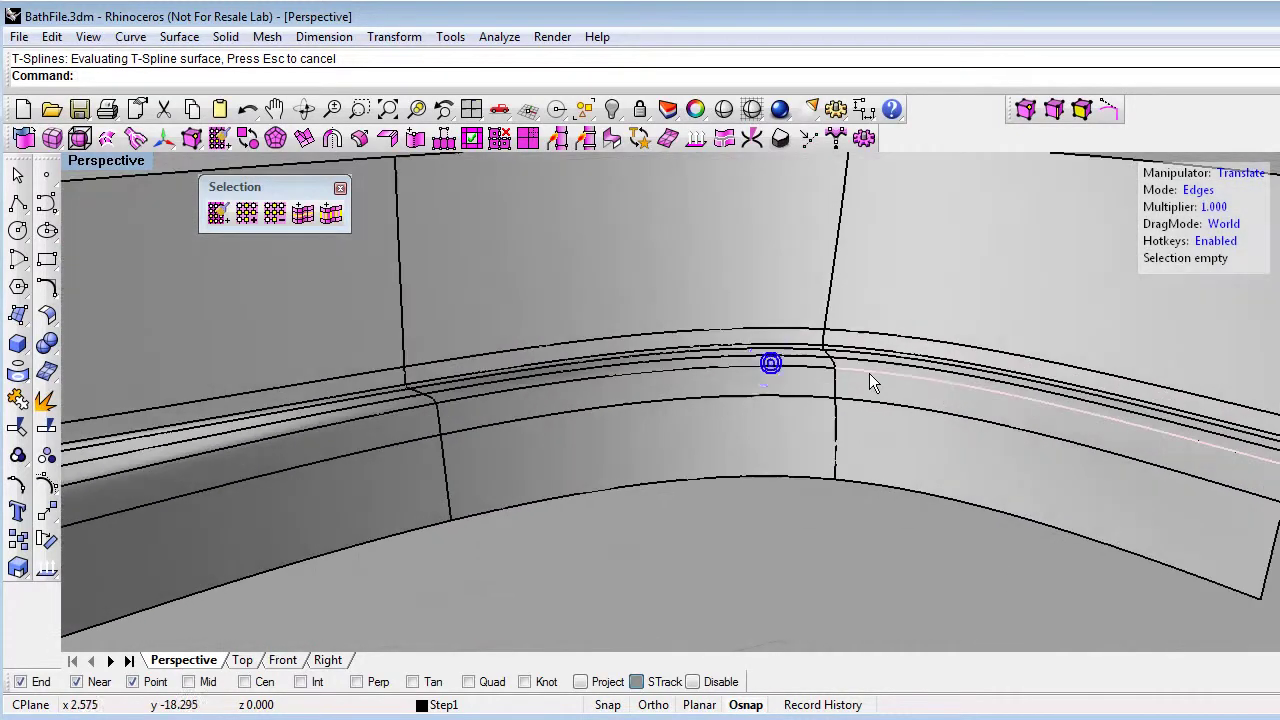
left_click_drag(888, 360, 886, 362)
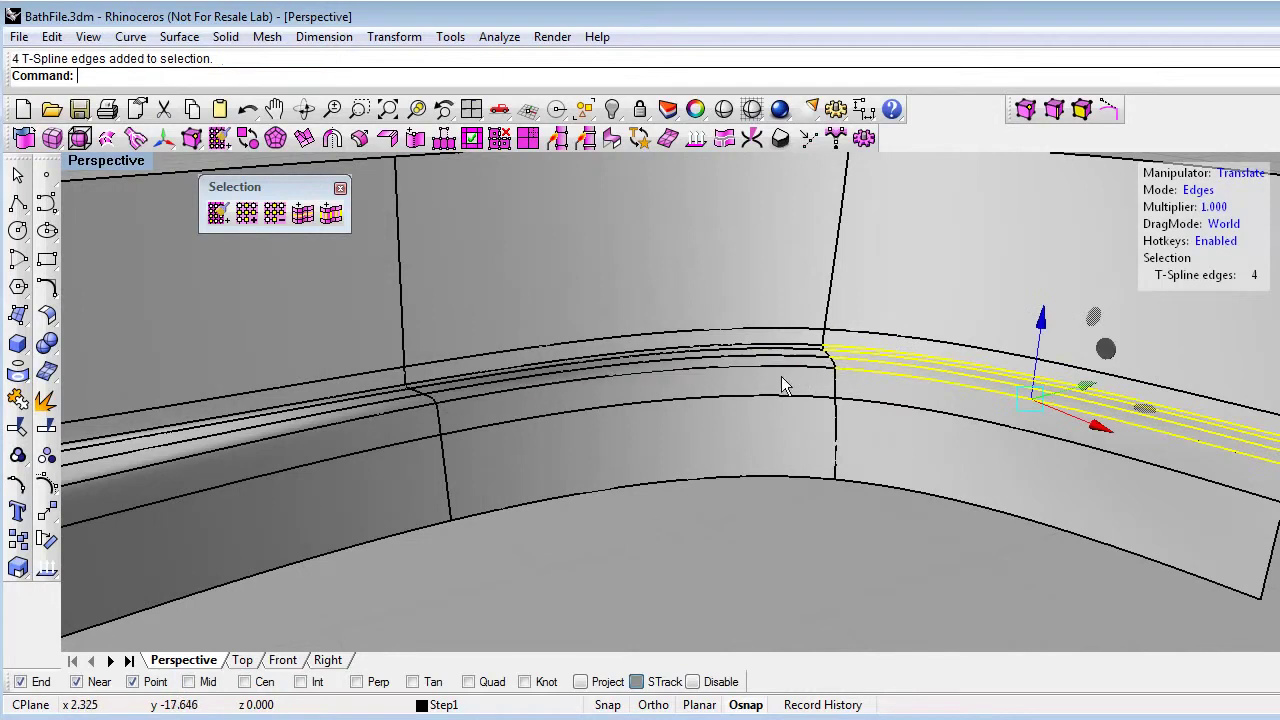
left_click_drag(778, 382, 727, 338)
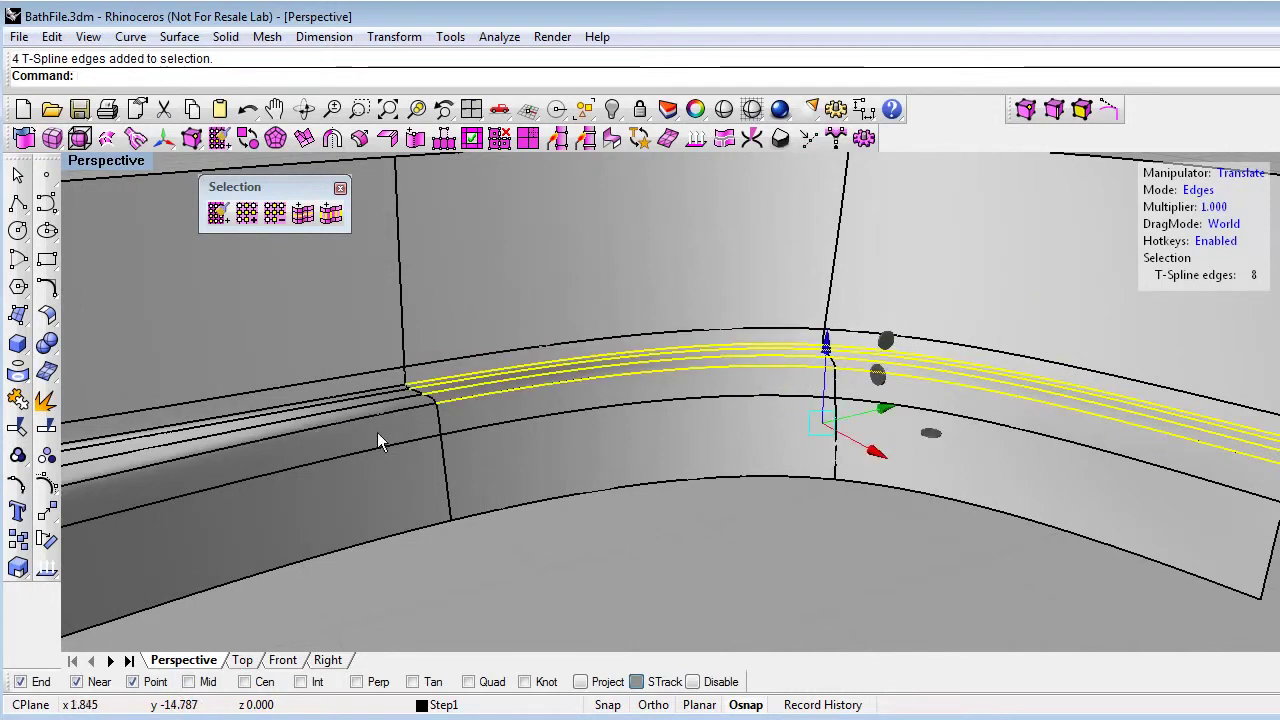
left_click_drag(282, 395, 282, 394, "shift")
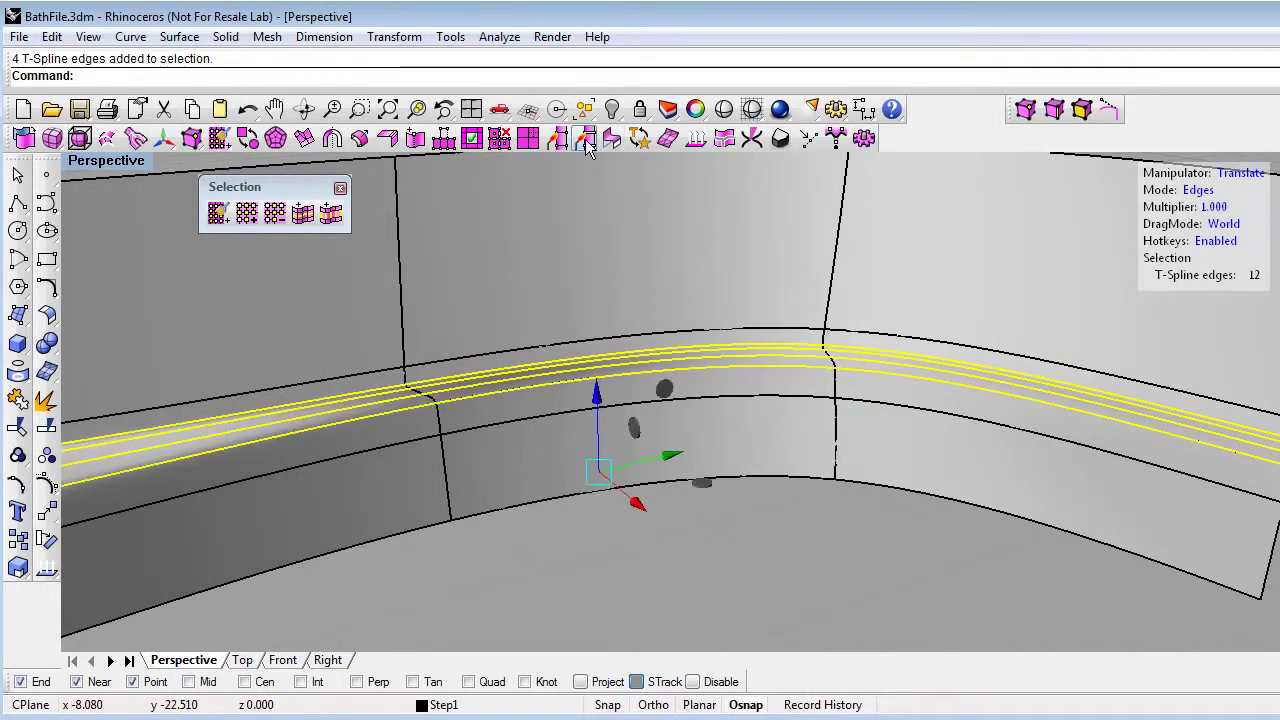
left_click(497, 140)
scroll(690, 400, "down", 8)
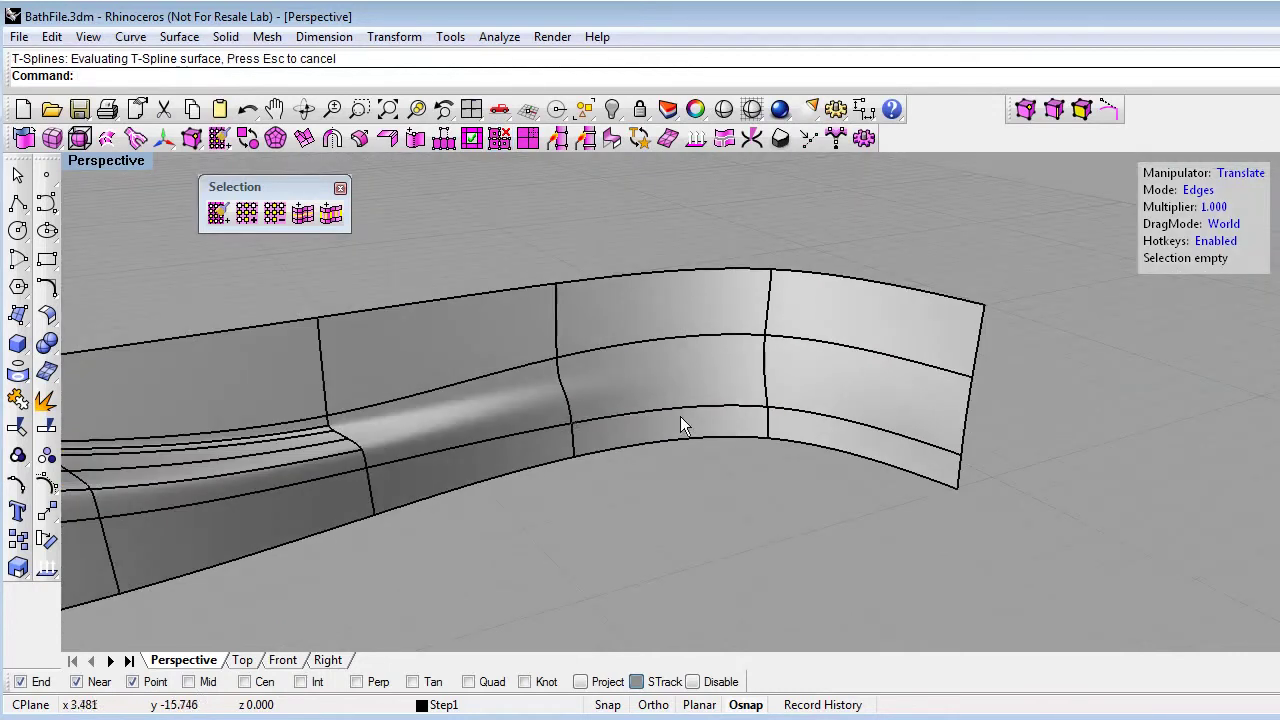
- Examine the smoothed tub surface from several angles, picking a single ledge edge to check its editability and clearing the selection
right_click_drag(682, 420, 673, 466)
scroll(655, 462, "up", 5)
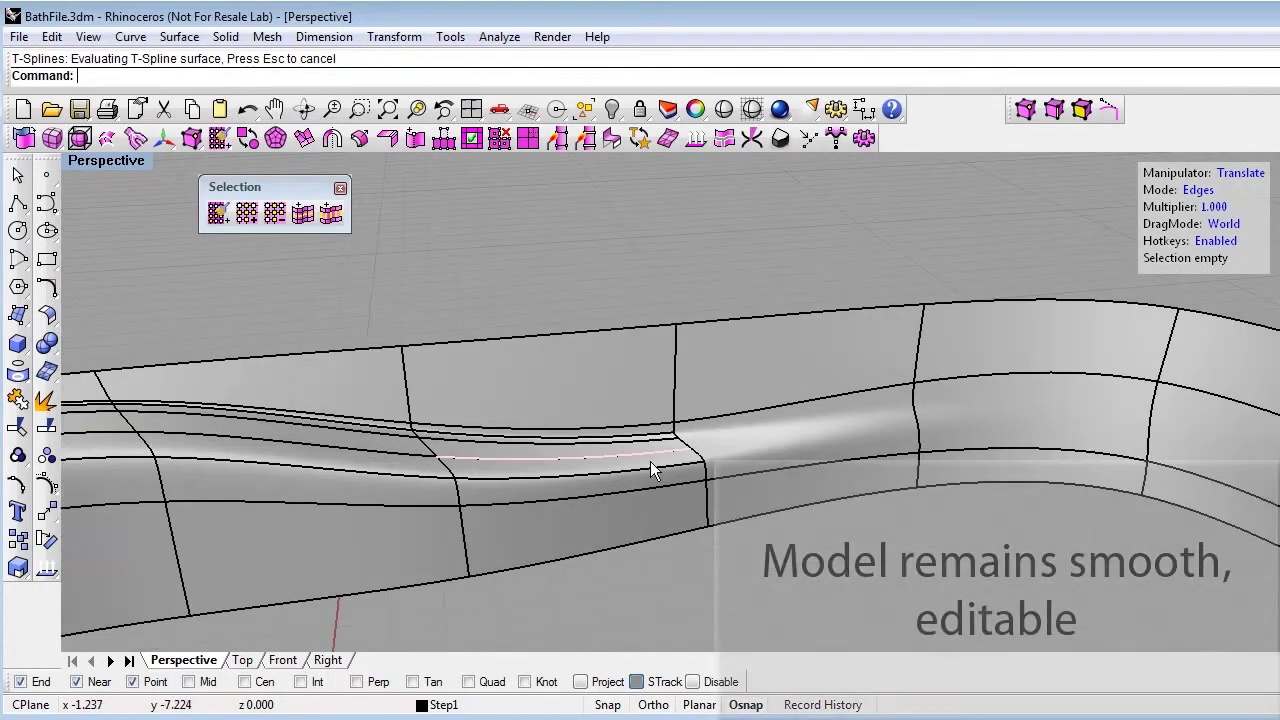
left_click(674, 452)
mouse_move(570, 395)
left_mouse_down()
mouse_move(560, 280)
mouse_move(557, 393)
mouse_move(553, 376)
left_mouse_up()
scroll(923, 548, "down", 4)
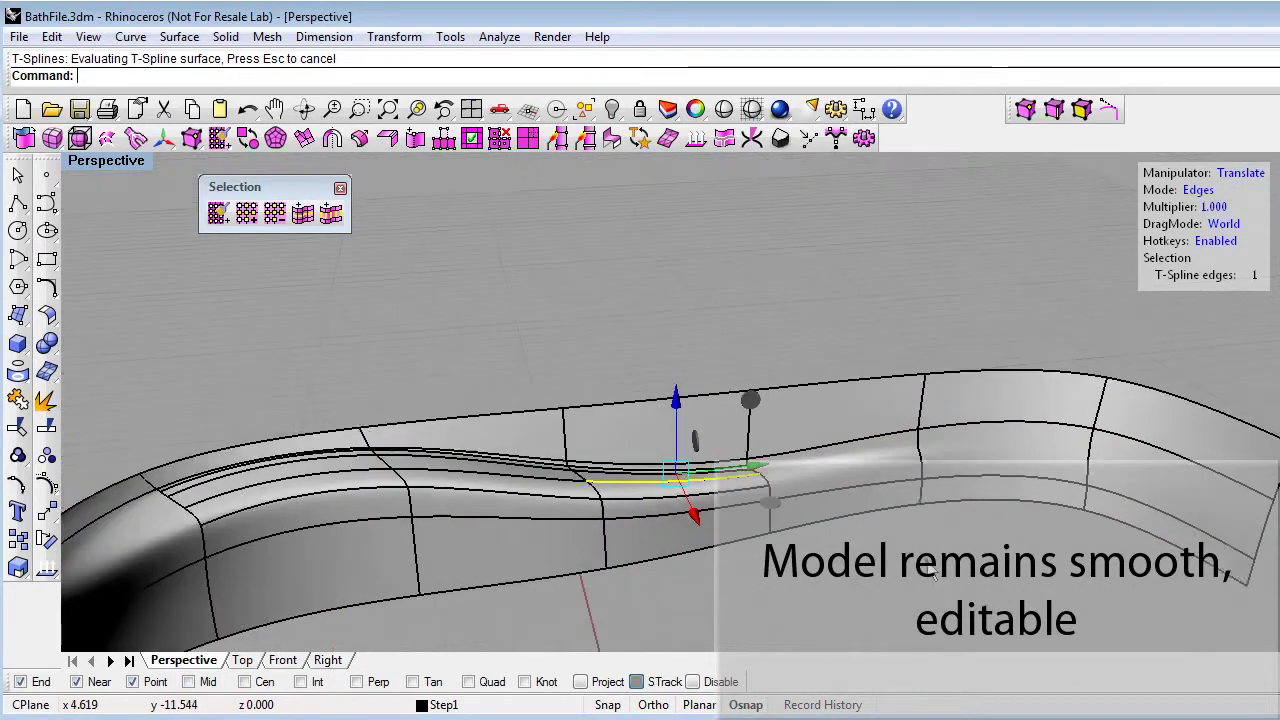
left_click(931, 523)
scroll(933, 508, "down", 5)
right_click_drag(930, 488, 610, 417)
right_click_drag(764, 482, 722, 397)
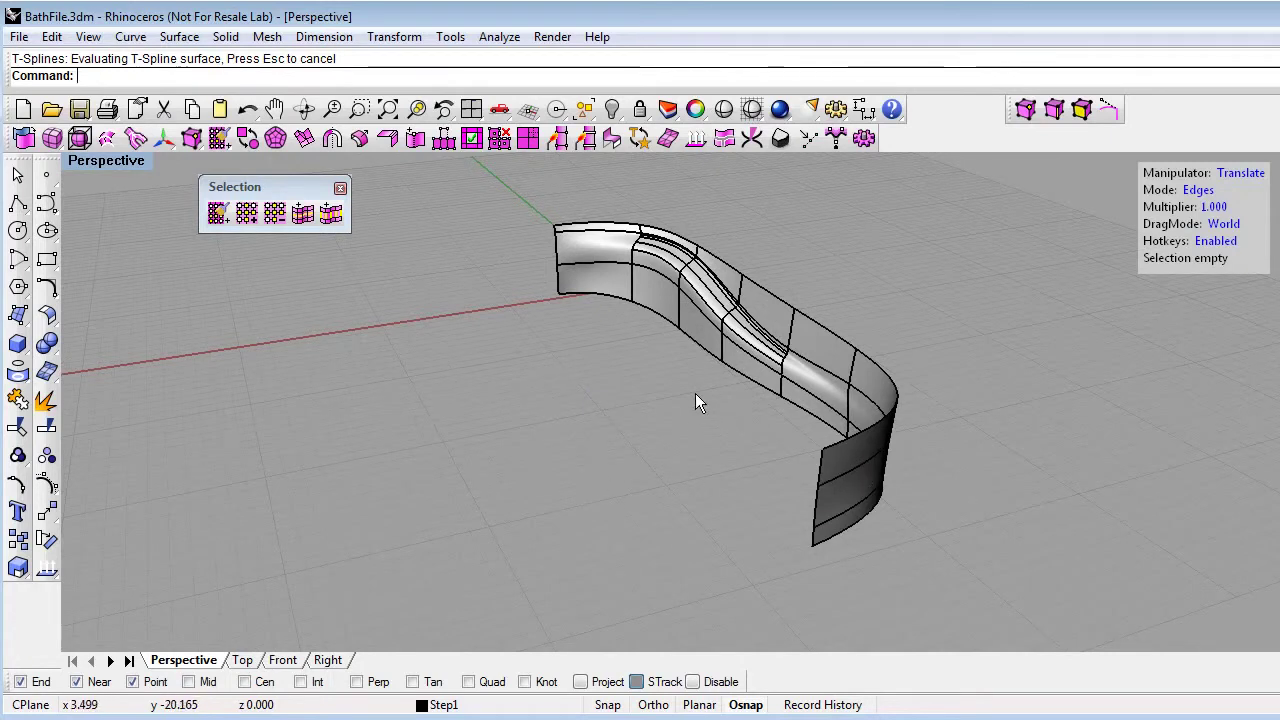
- Select the whole loop of seven edges along the tub wall's bottom, extrude them, and move the new edges slightly downward
right_click_drag(698, 410, 620, 409)
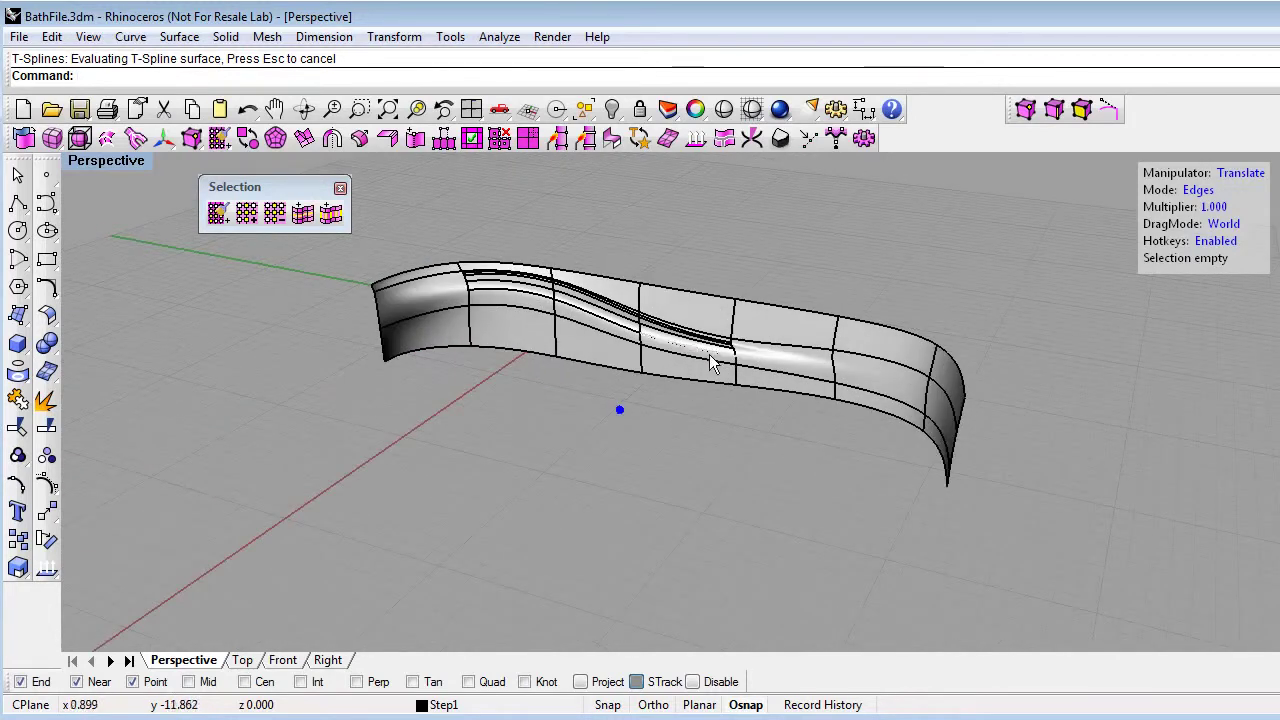
scroll(678, 382, "up", 2)
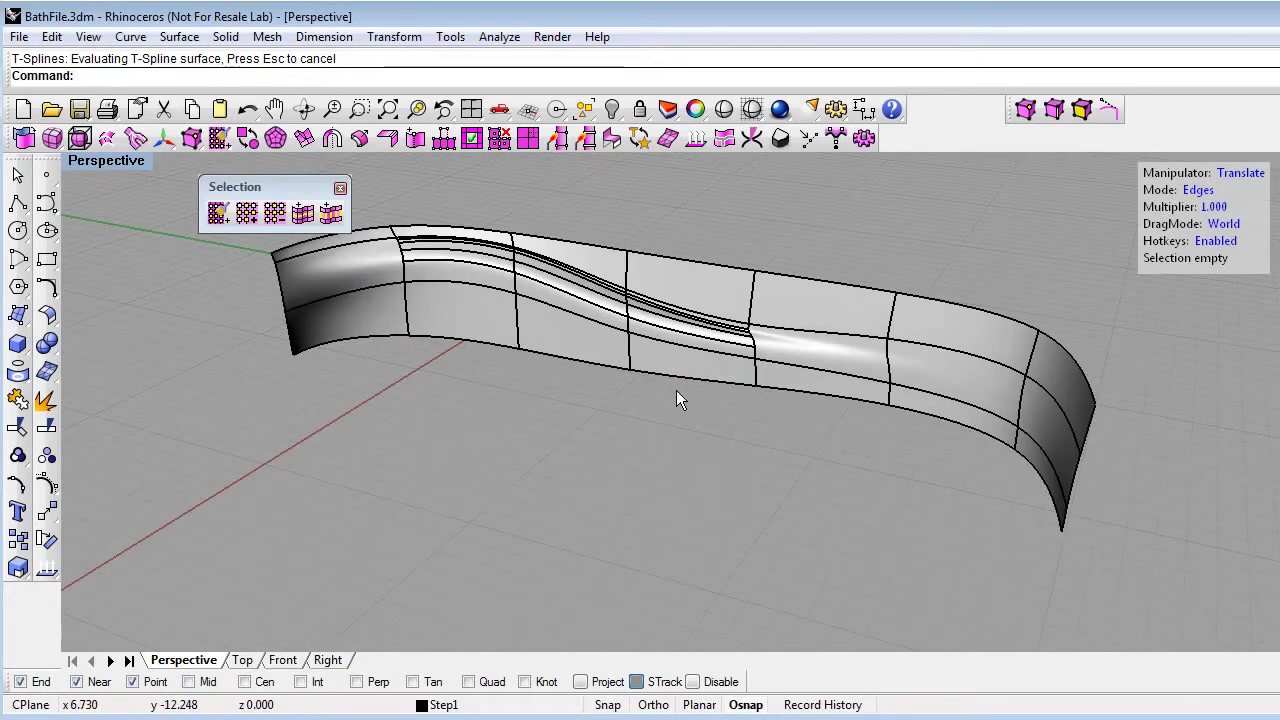
double_click(585, 362)
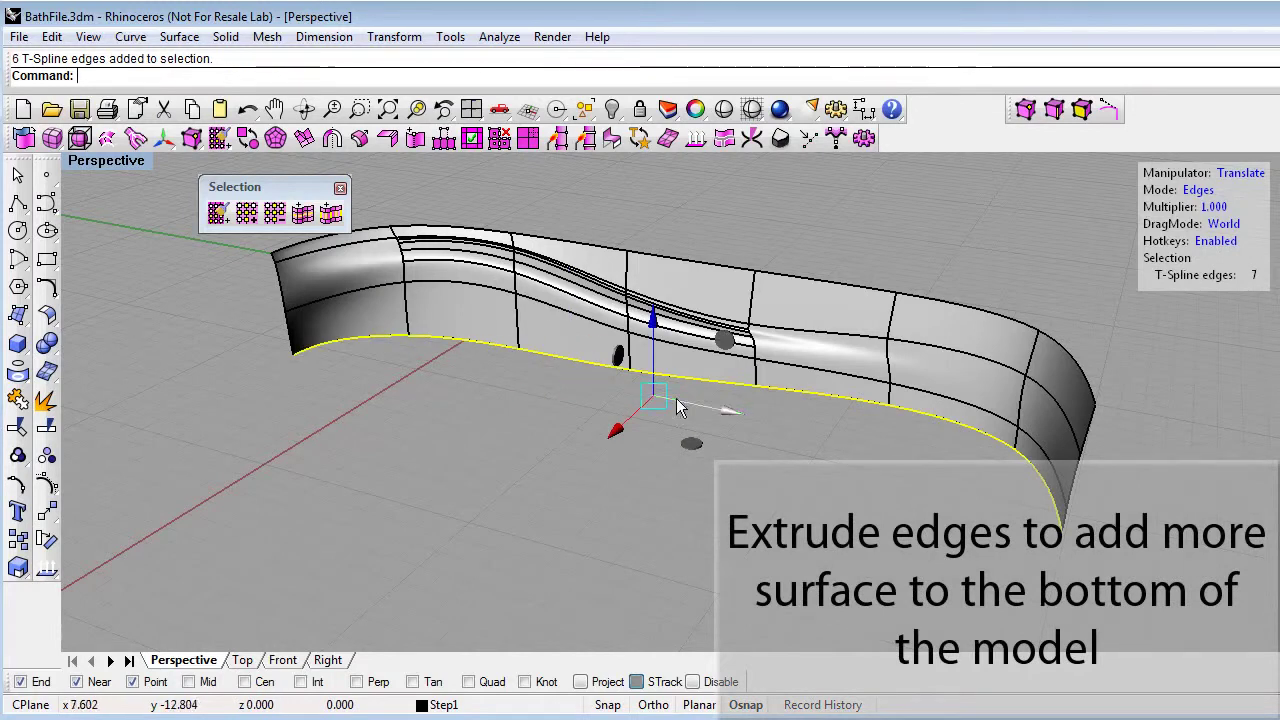
left_click(306, 139)
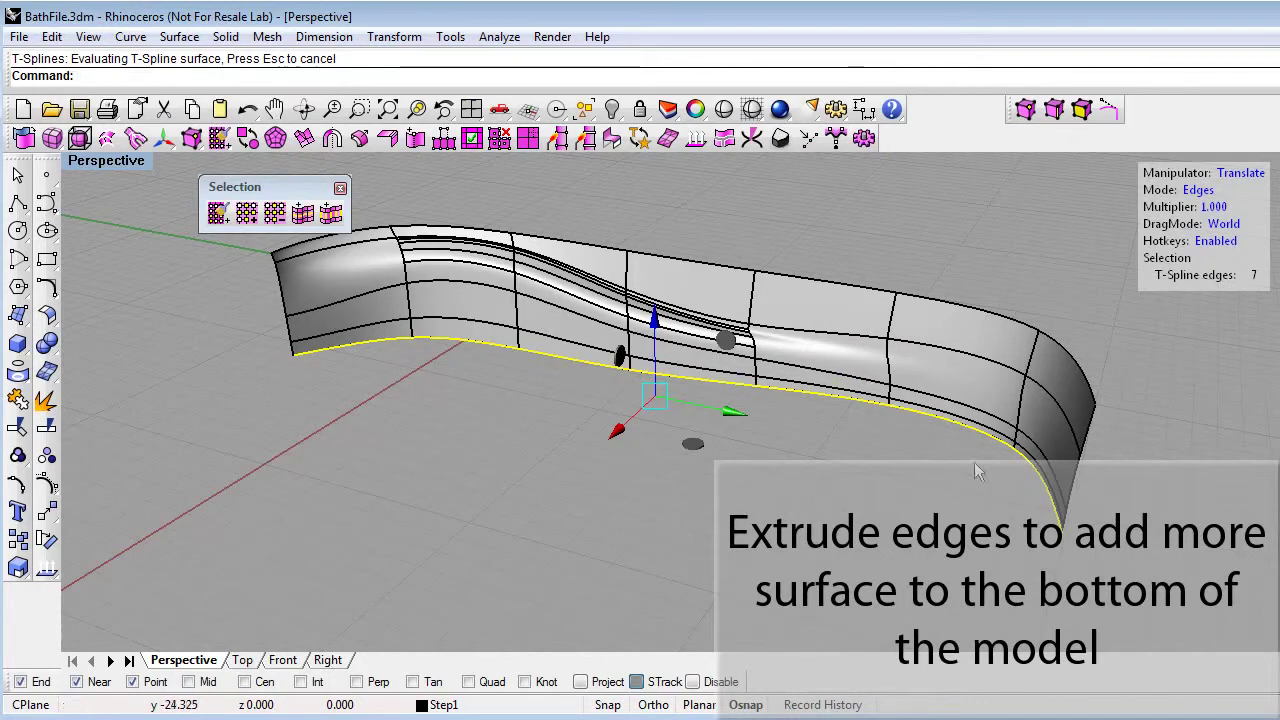
left_click_drag(655, 326, 657, 338)
- Scale the extruded bottom edges uniformly inward to form a narrow lip along the wall, and clear the selection
left_click(1238, 172)
left_click(1240, 172)
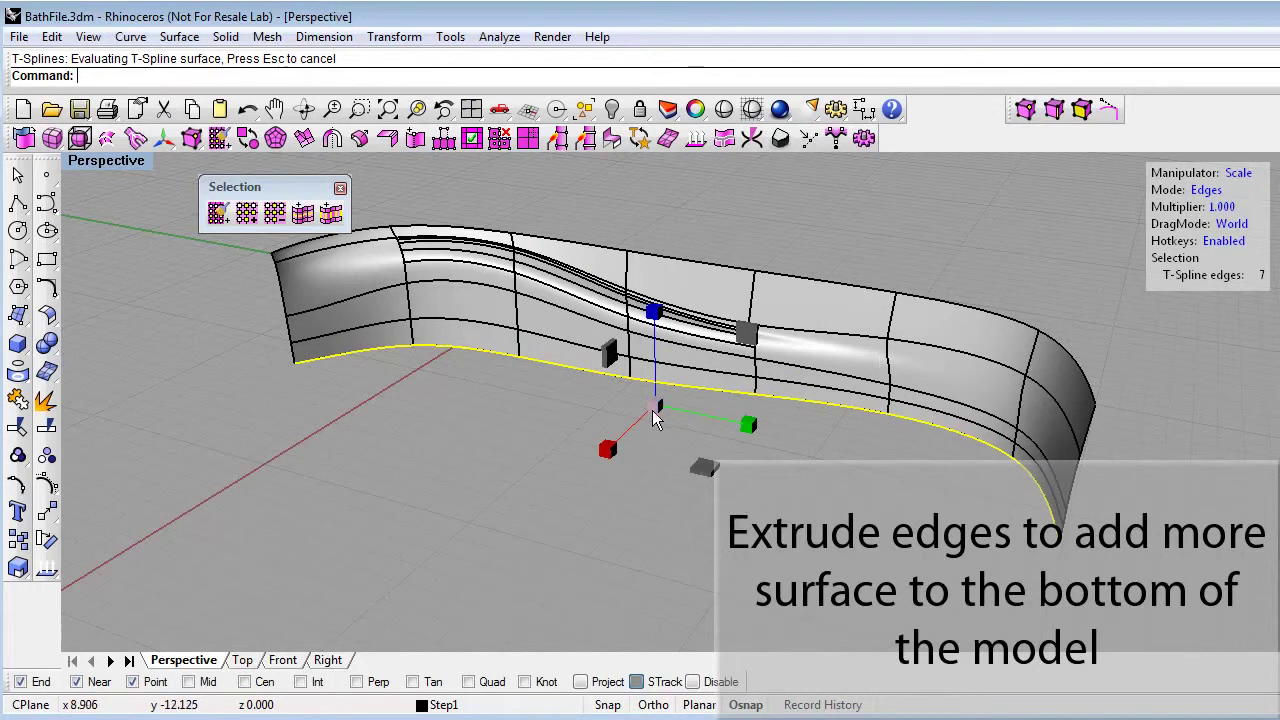
mouse_move(658, 410)
left_mouse_down()
mouse_move(618, 402)
mouse_move(650, 405)
mouse_move(630, 414)
left_mouse_up()
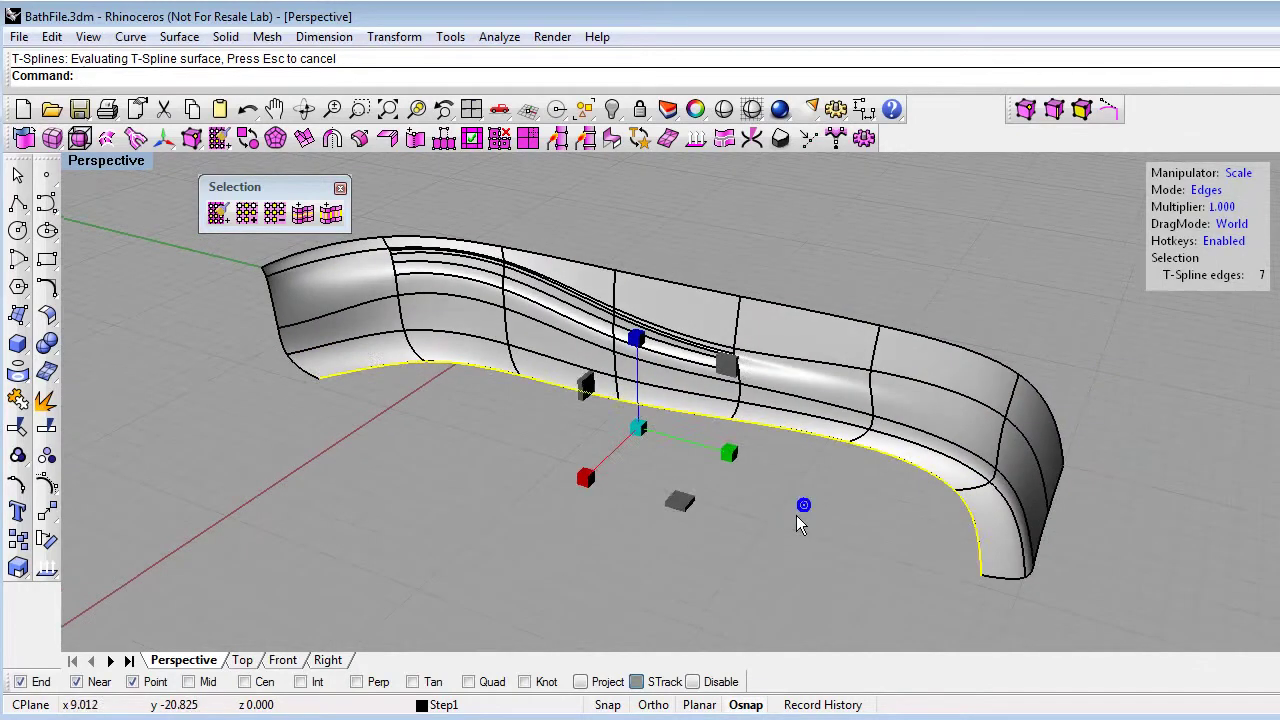
left_click(799, 512)
- Extrude the three middle edges of the bottom lip inward along the red axis to create floor faces, and clear the selection
right_click_drag(765, 480, 675, 423)
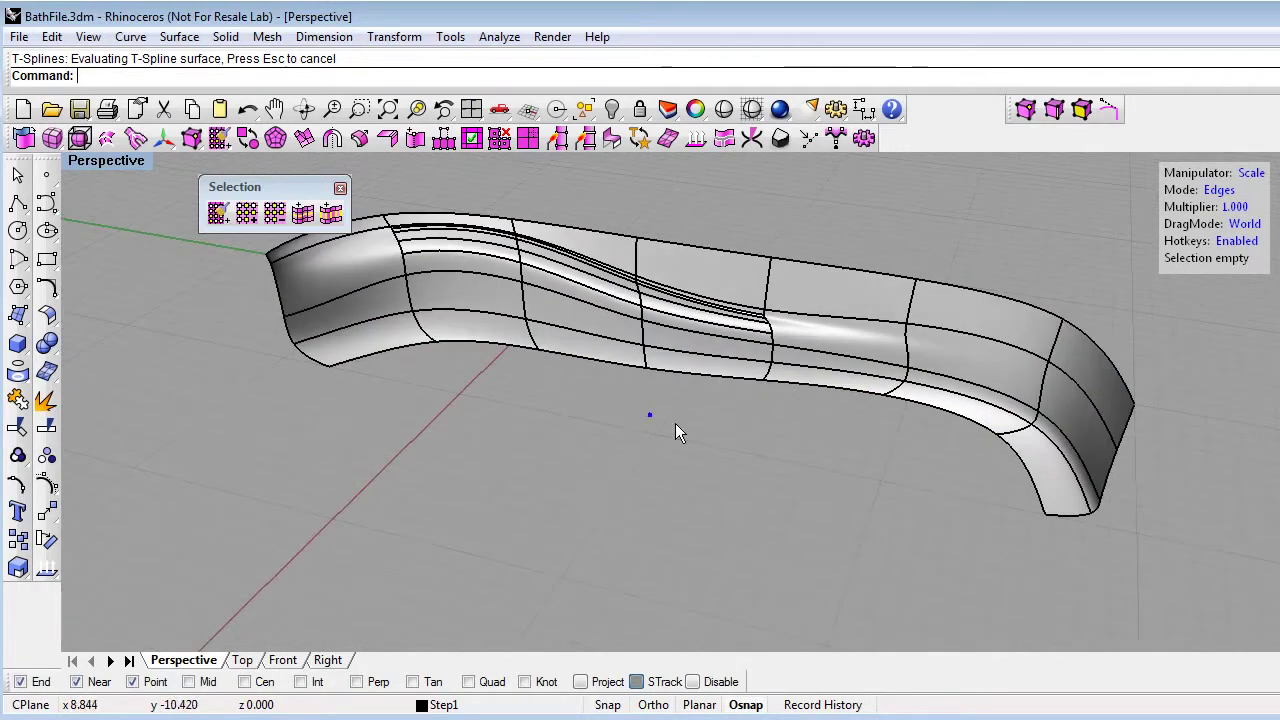
left_click(618, 367)
left_click(733, 377, "shift")
left_click(831, 394, "shift")
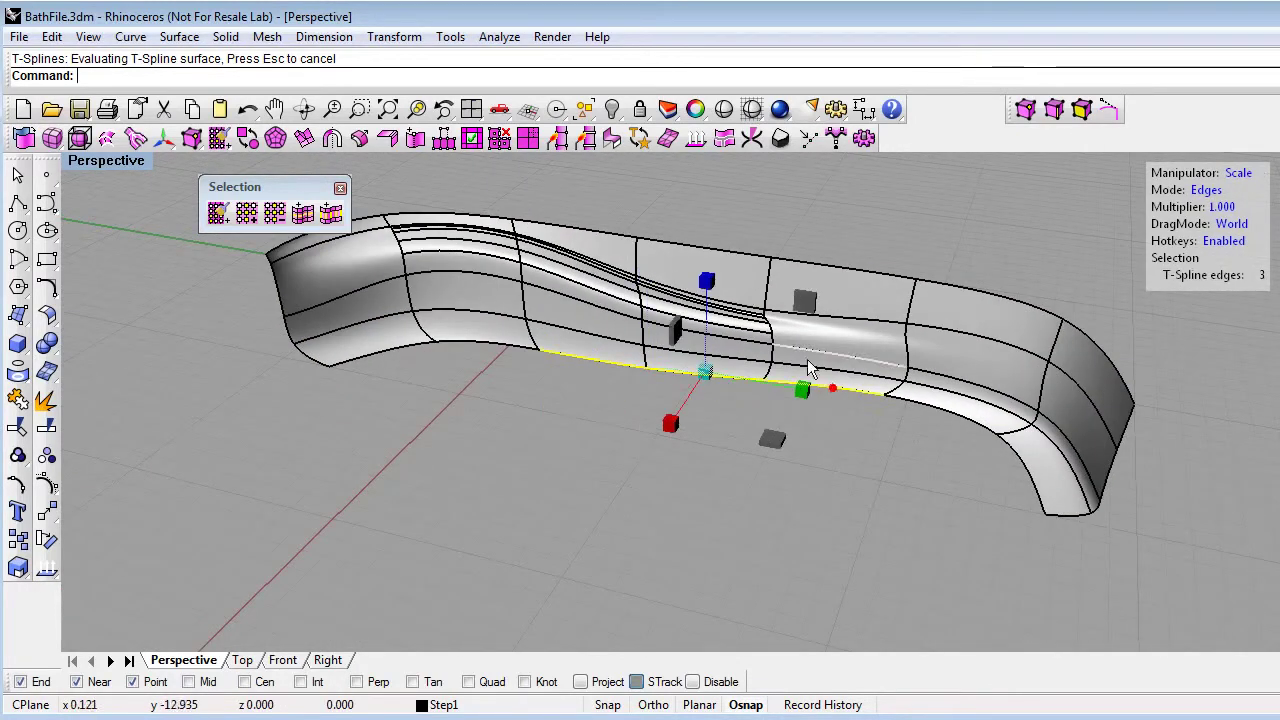
key("w")
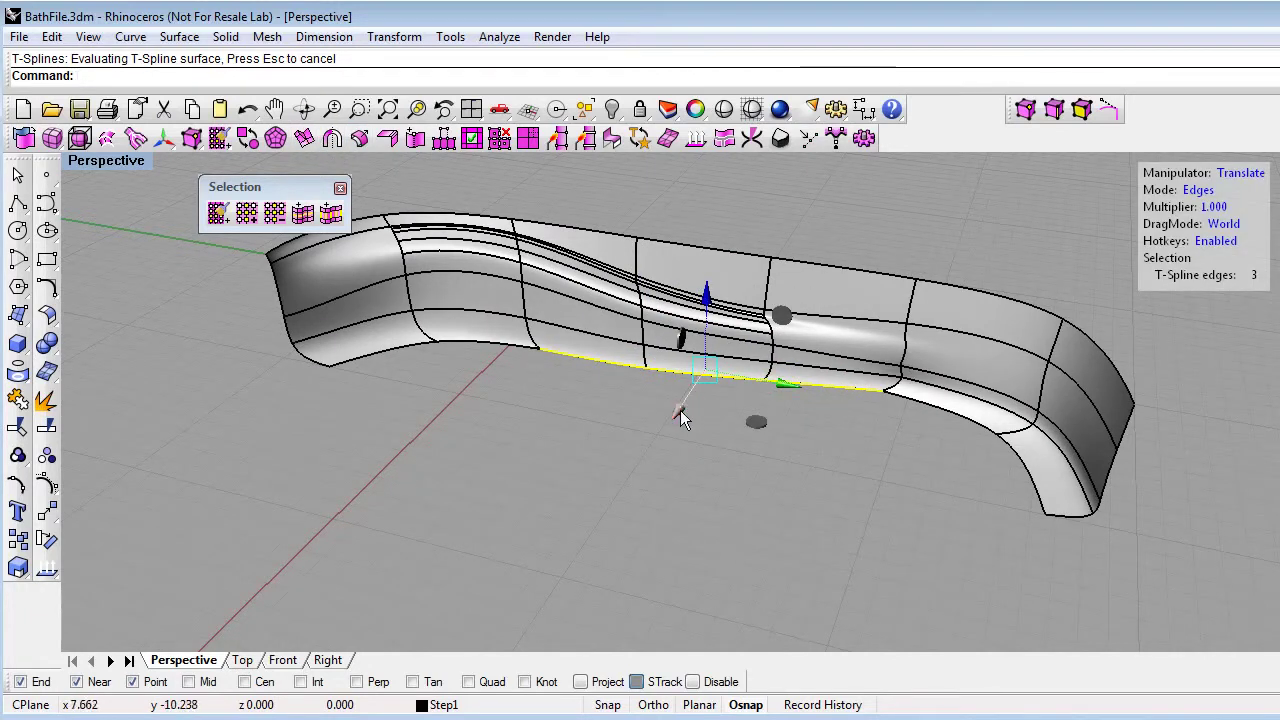
left_click_drag(680, 408, 643, 469, "alt")
right_click_drag(643, 469, 640, 406)
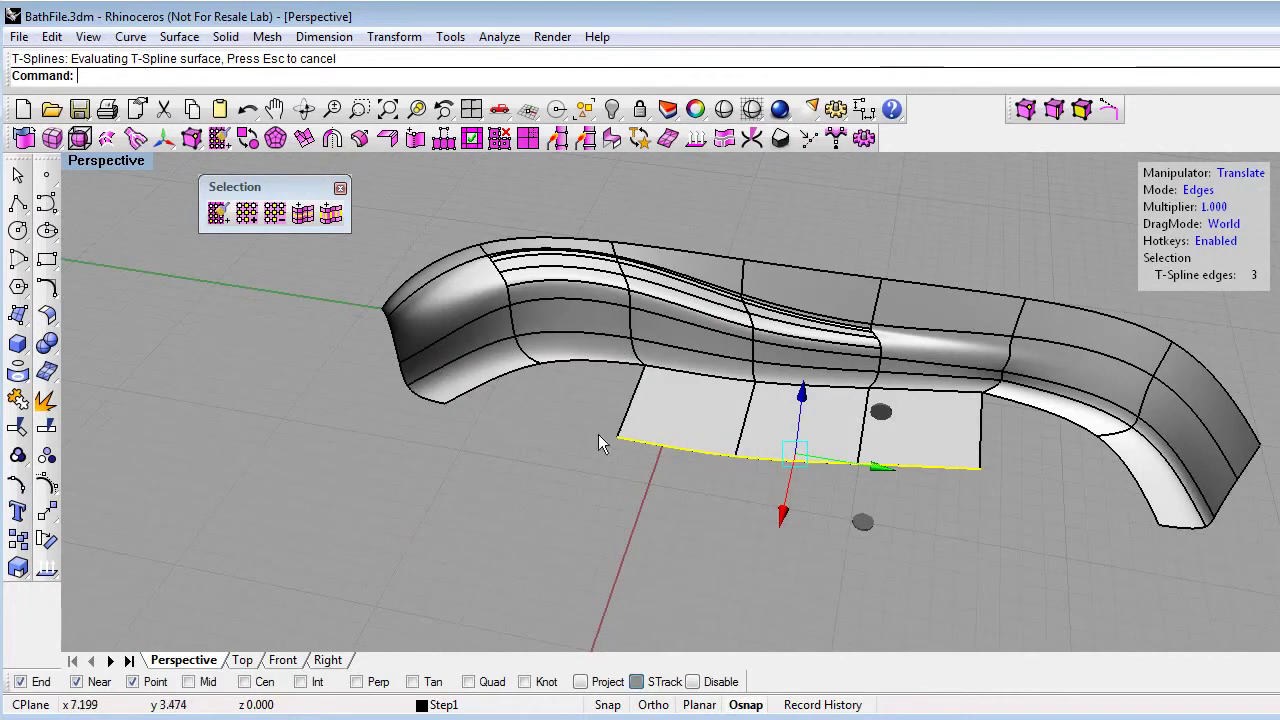
left_click(589, 532)
- Toggle the tub's T-Spline from smooth display to box mode
right_click_drag(693, 521, 560, 228)
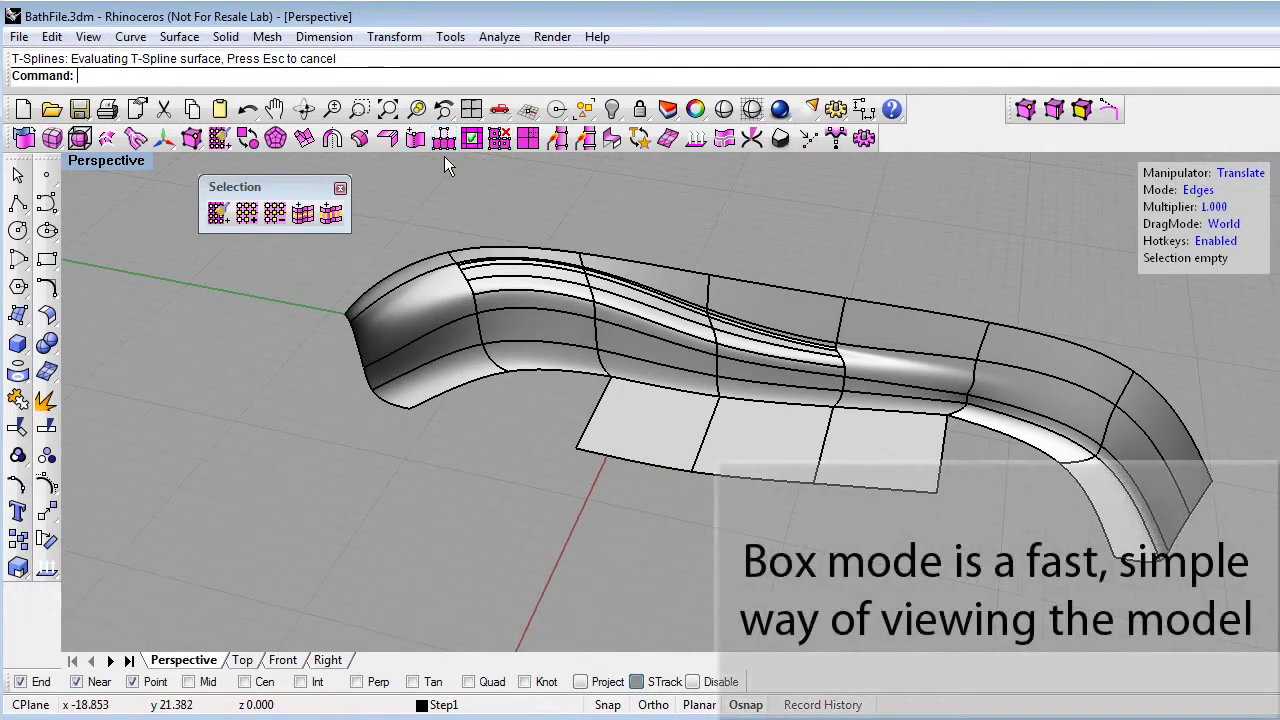
left_click(250, 140)
left_click(693, 385)
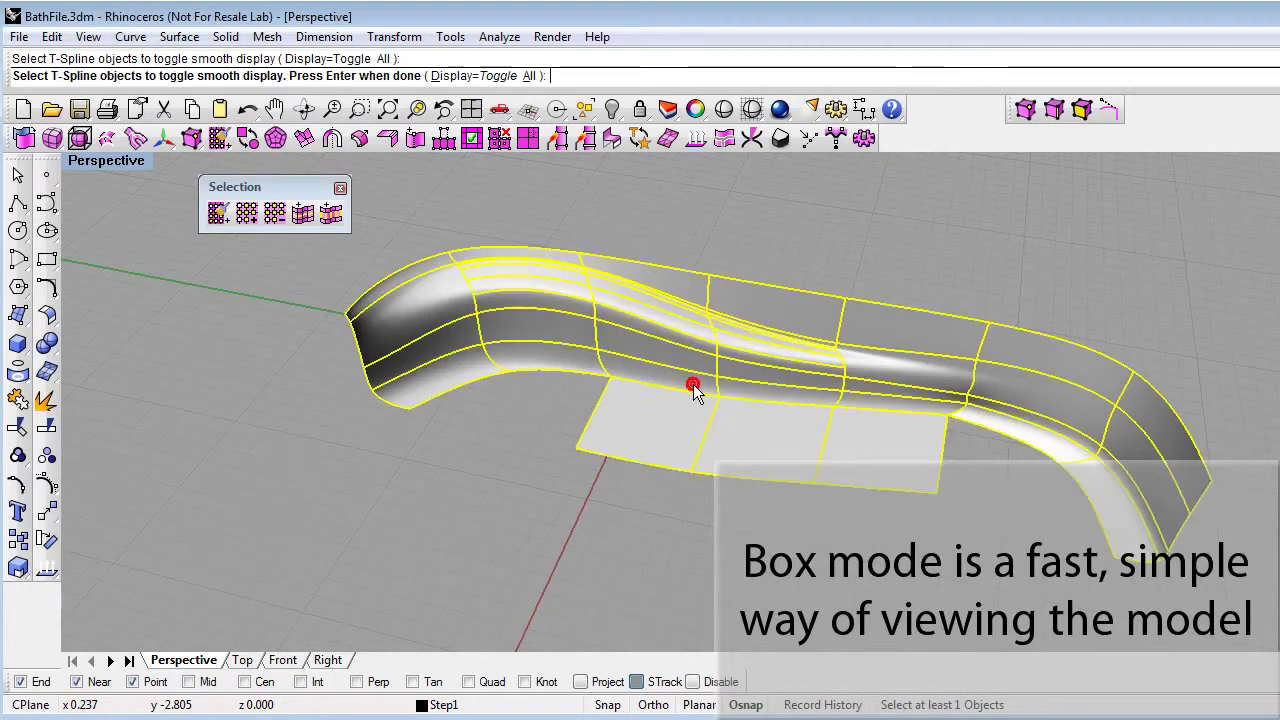
key("Return")
right_click_drag(693, 384, 675, 422)
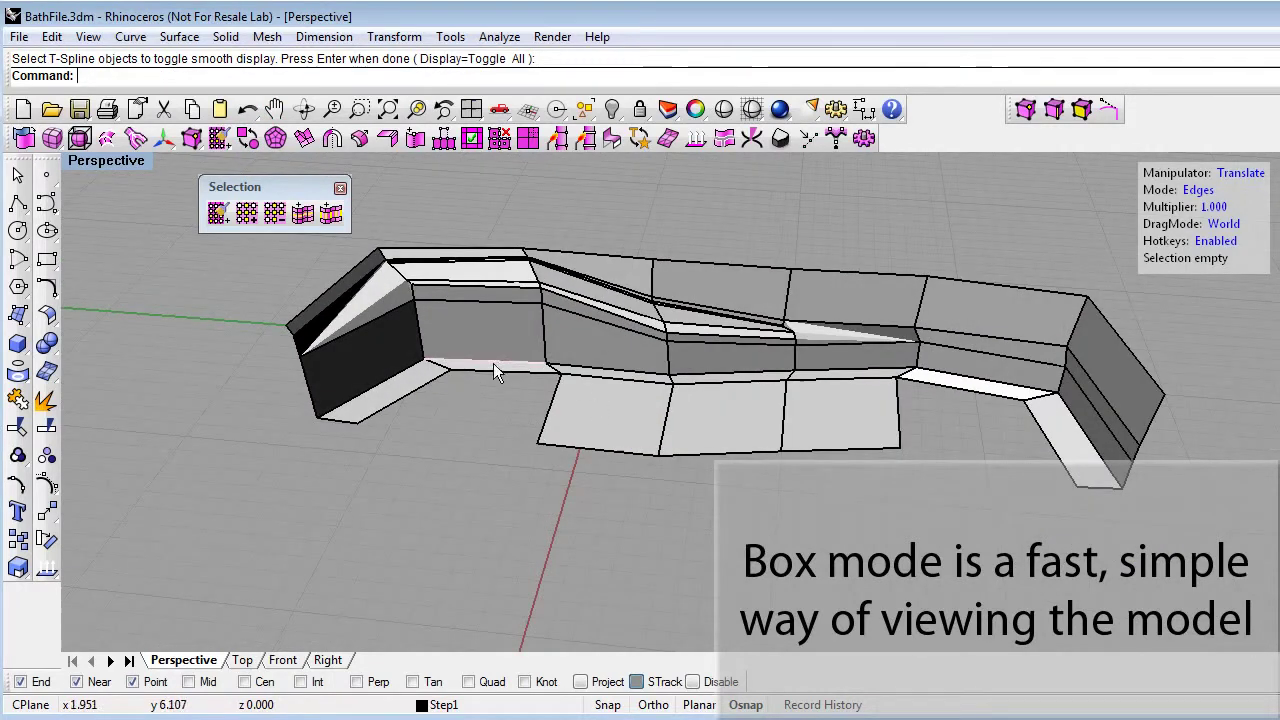
- Append a four-point floor face between the extruded floor and the lip corner at the tub end by the green axis
mouse_move(494, 363)
right_mouse_down()
mouse_move(466, 404)
mouse_move(465, 391)
mouse_move(492, 387)
right_mouse_up()
scroll(465, 391, "up", 3)
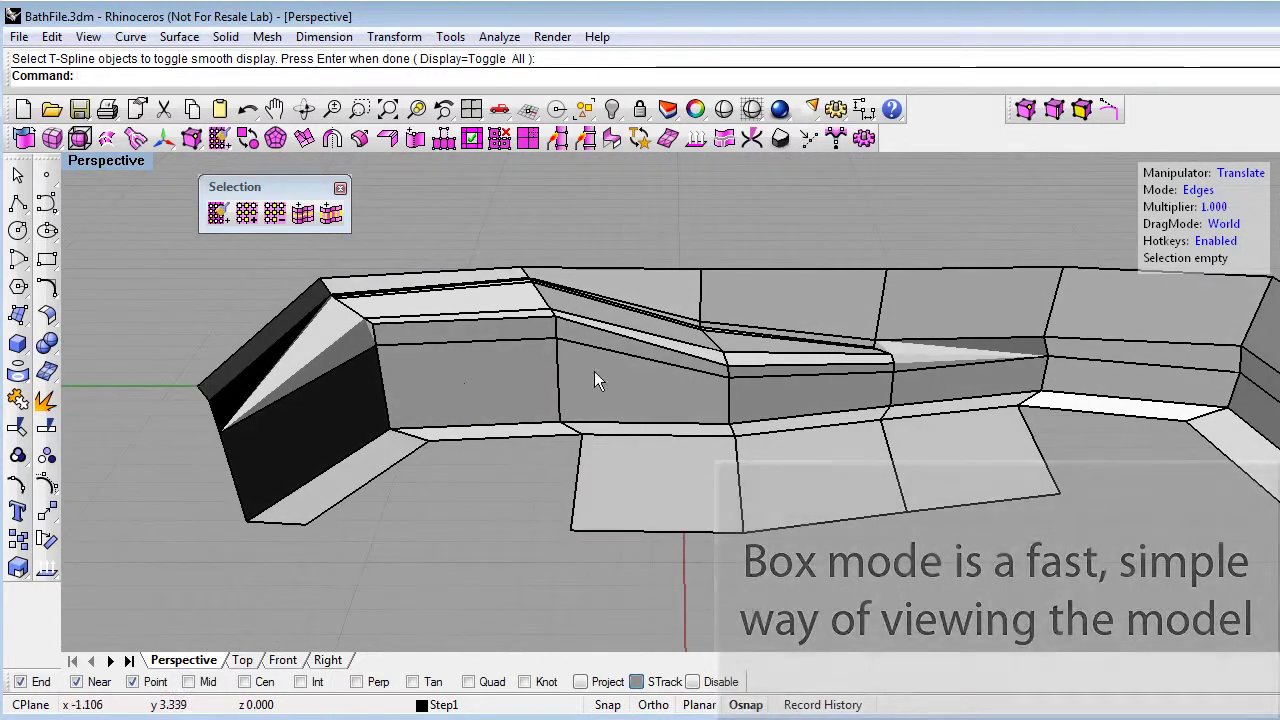
left_click(447, 138)
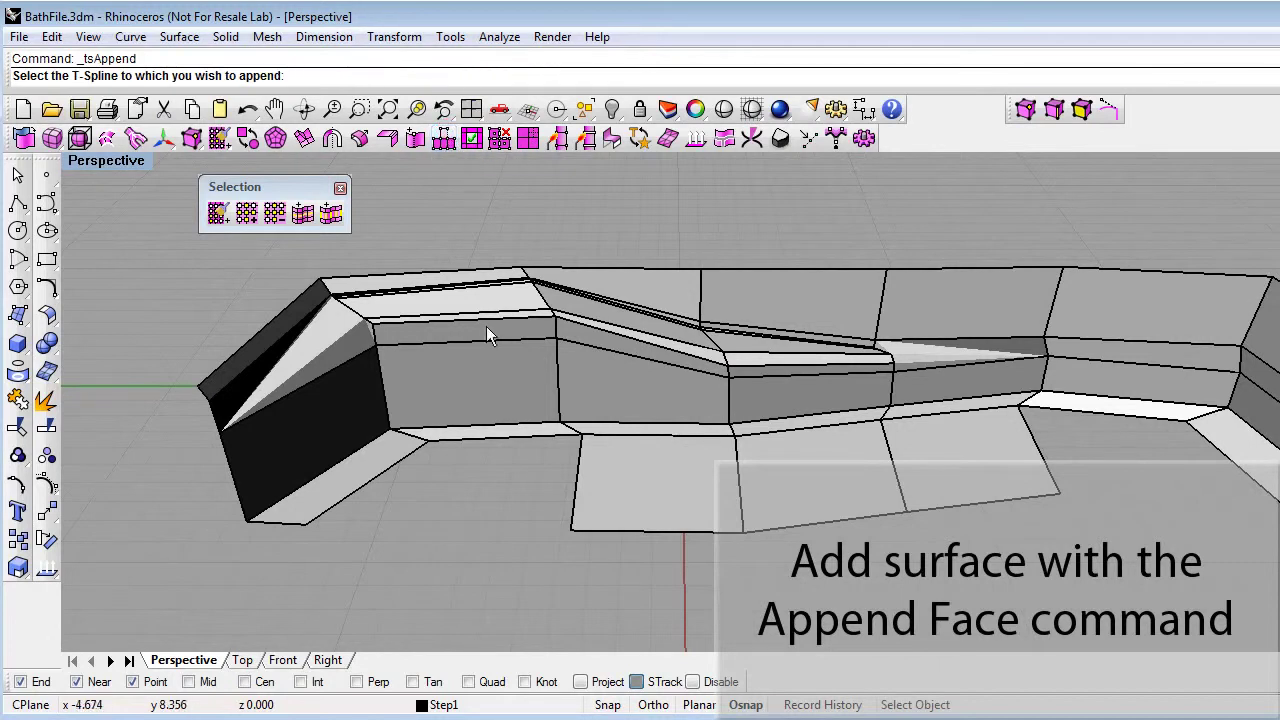
left_click(641, 459)
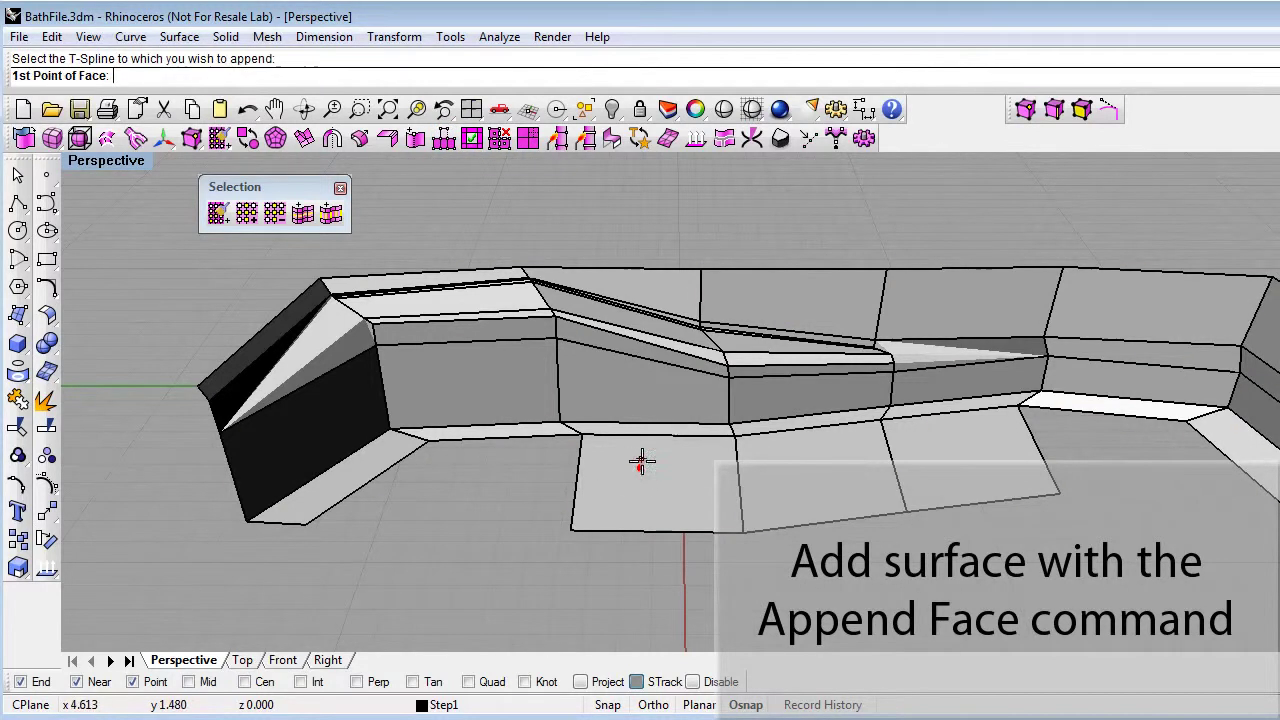
left_click(572, 528)
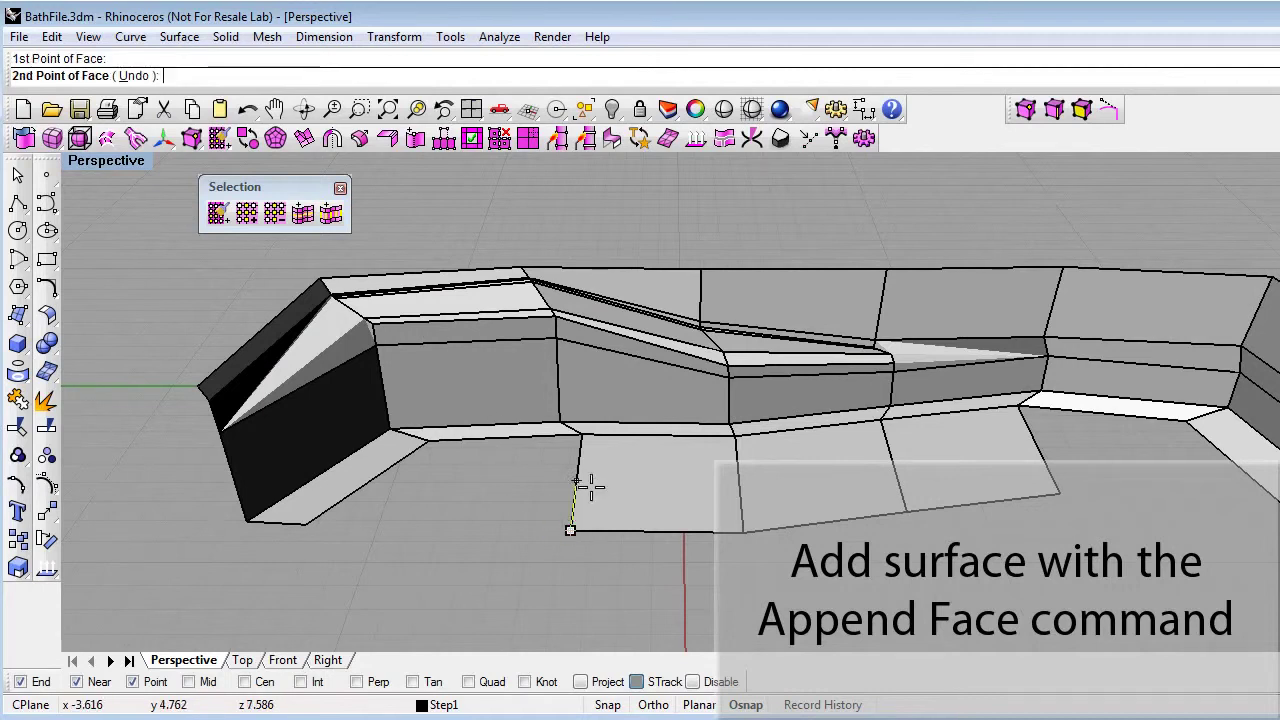
left_click(581, 434)
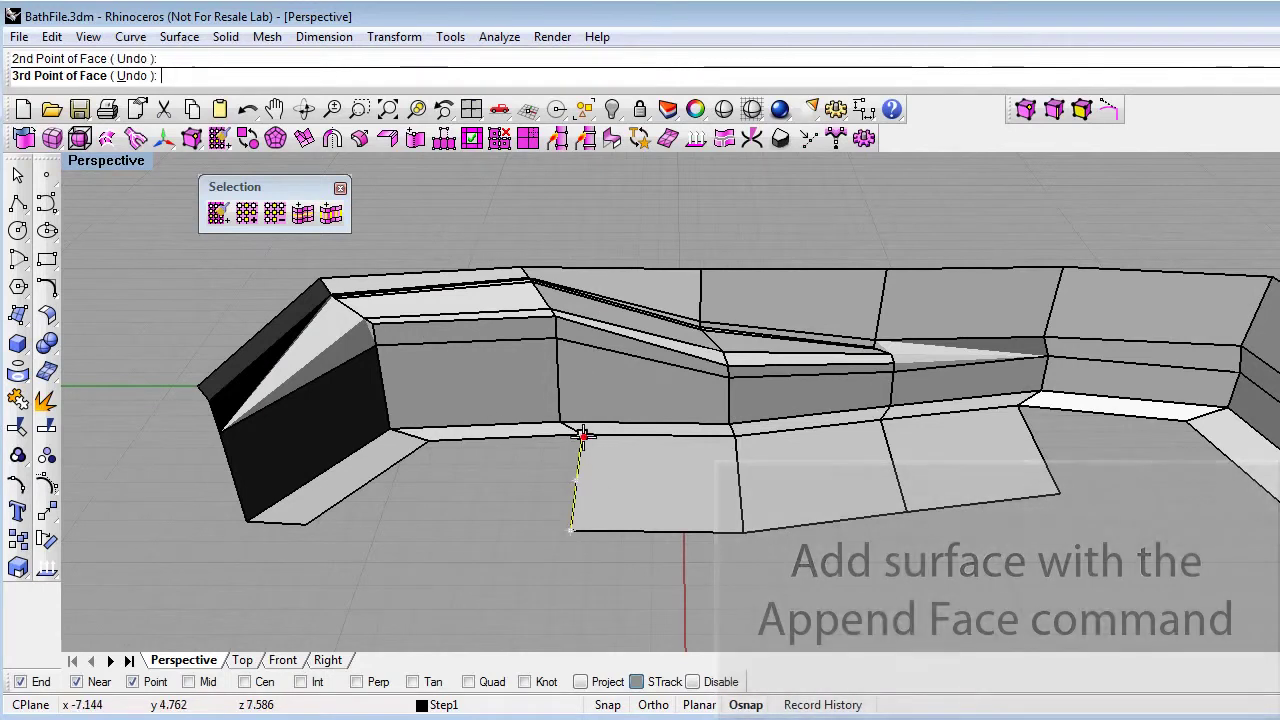
left_click(427, 443)
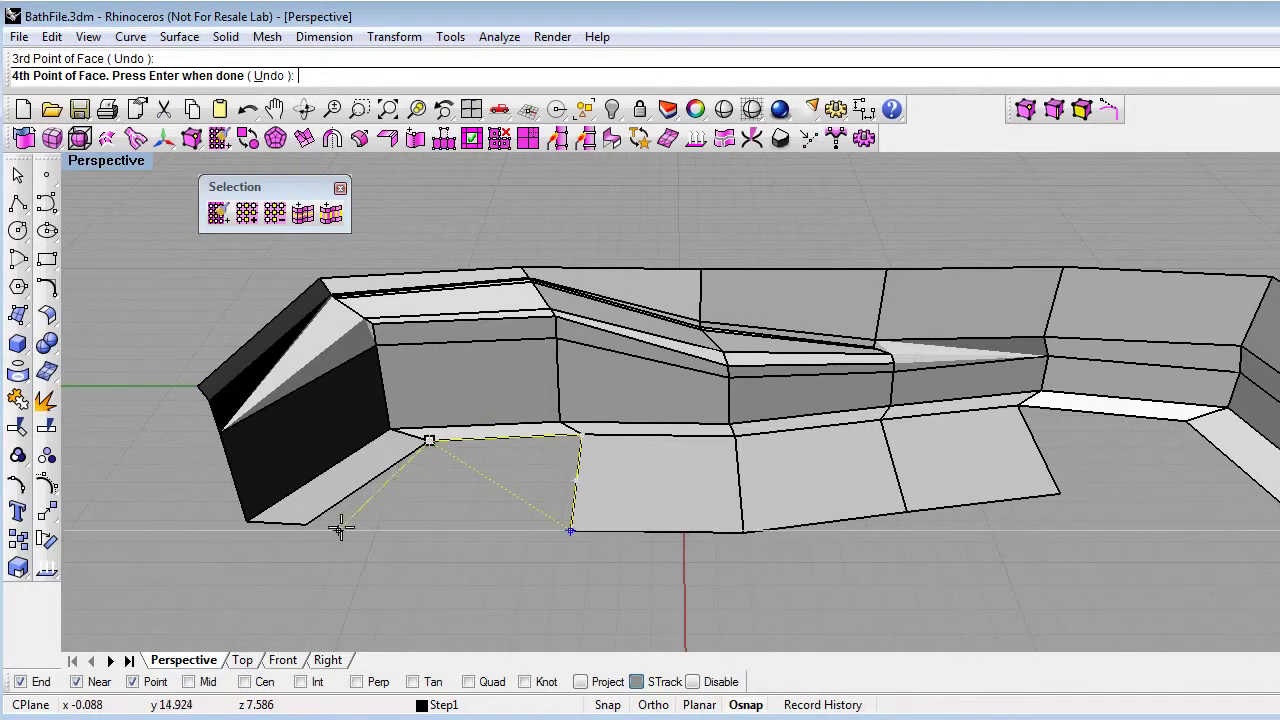
left_click(306, 524)
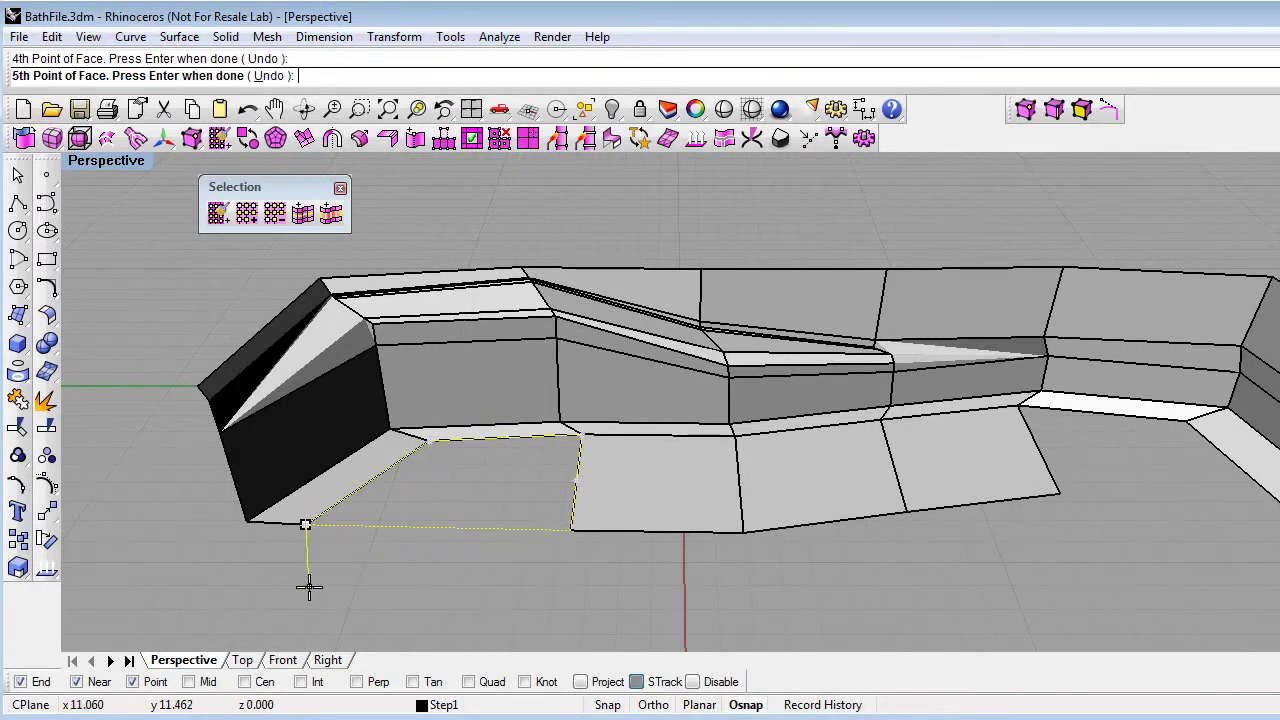
key("Return")
- Append a matching four-point floor face at the tub's opposite end, picking the floor and lip corner points
right_click_drag(791, 572, 660, 580, "shift")
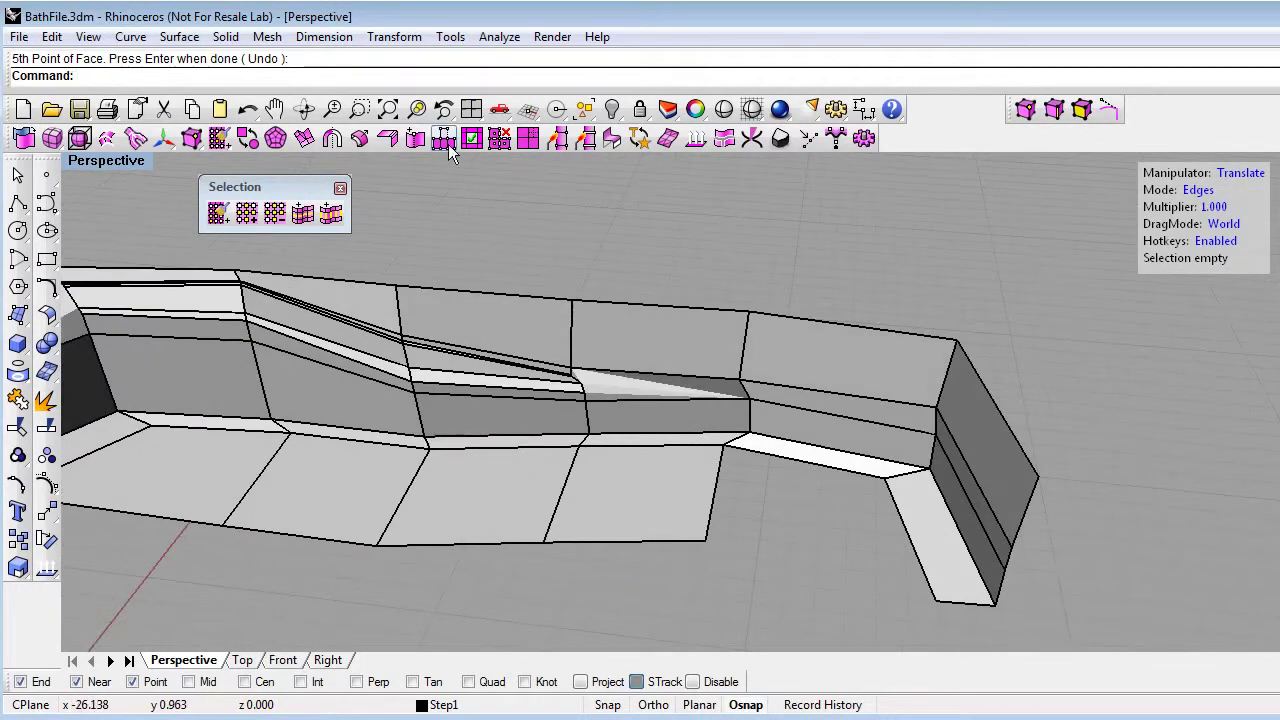
left_click(448, 144)
left_click(562, 471)
left_click(706, 540)
left_click(723, 444)
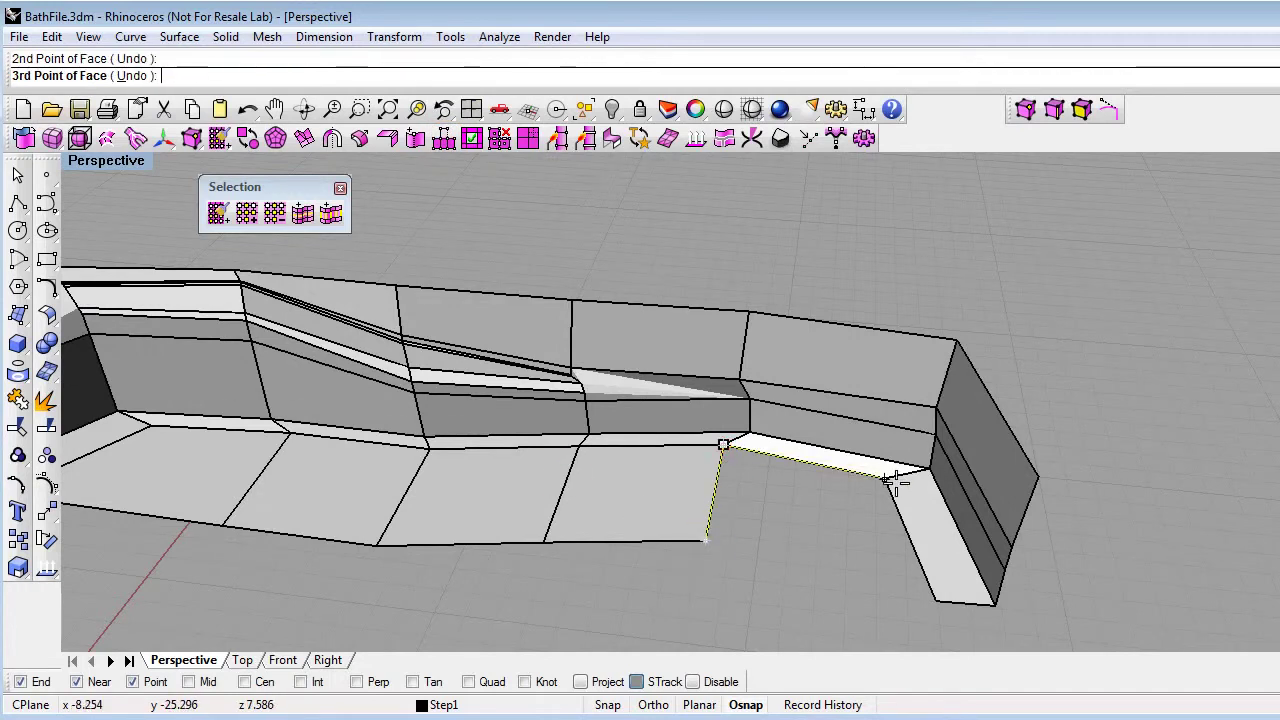
left_click(890, 479)
left_click(936, 601)
key("Return")
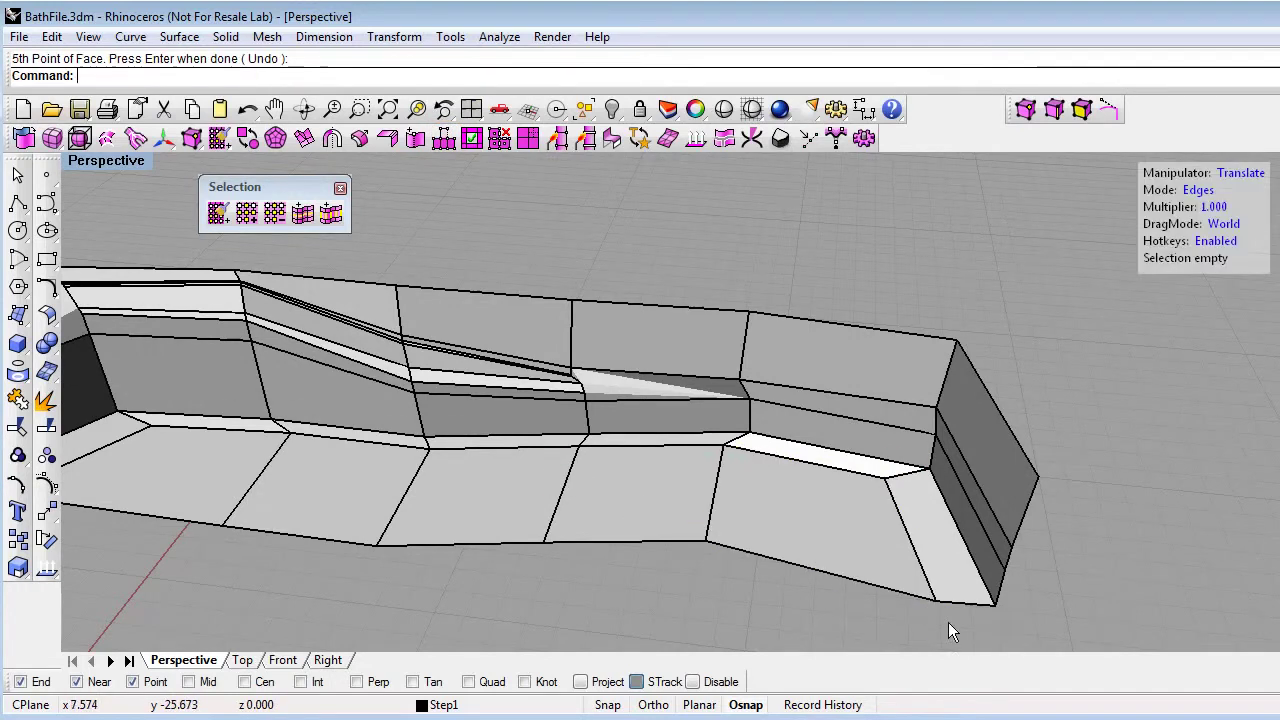
- Toggle the tub's T-Spline from box mode back to smooth display
right_click_drag(900, 606, 812, 528)
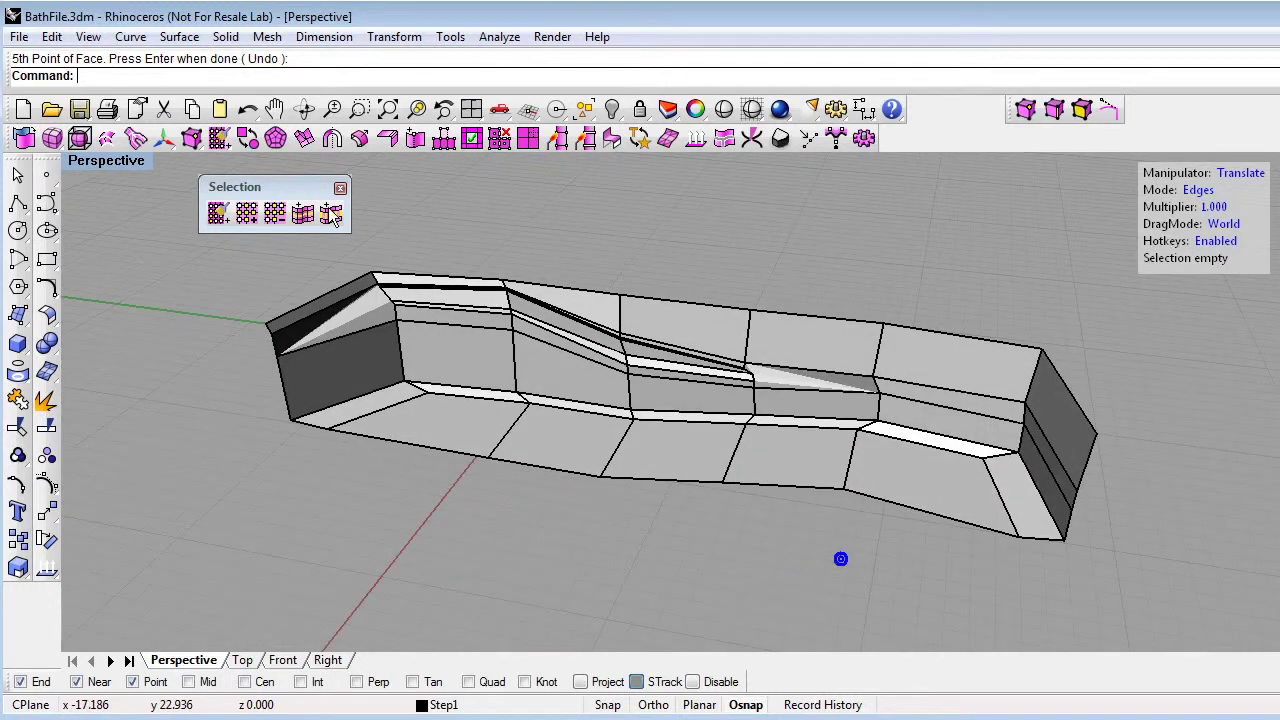
left_click(248, 139)
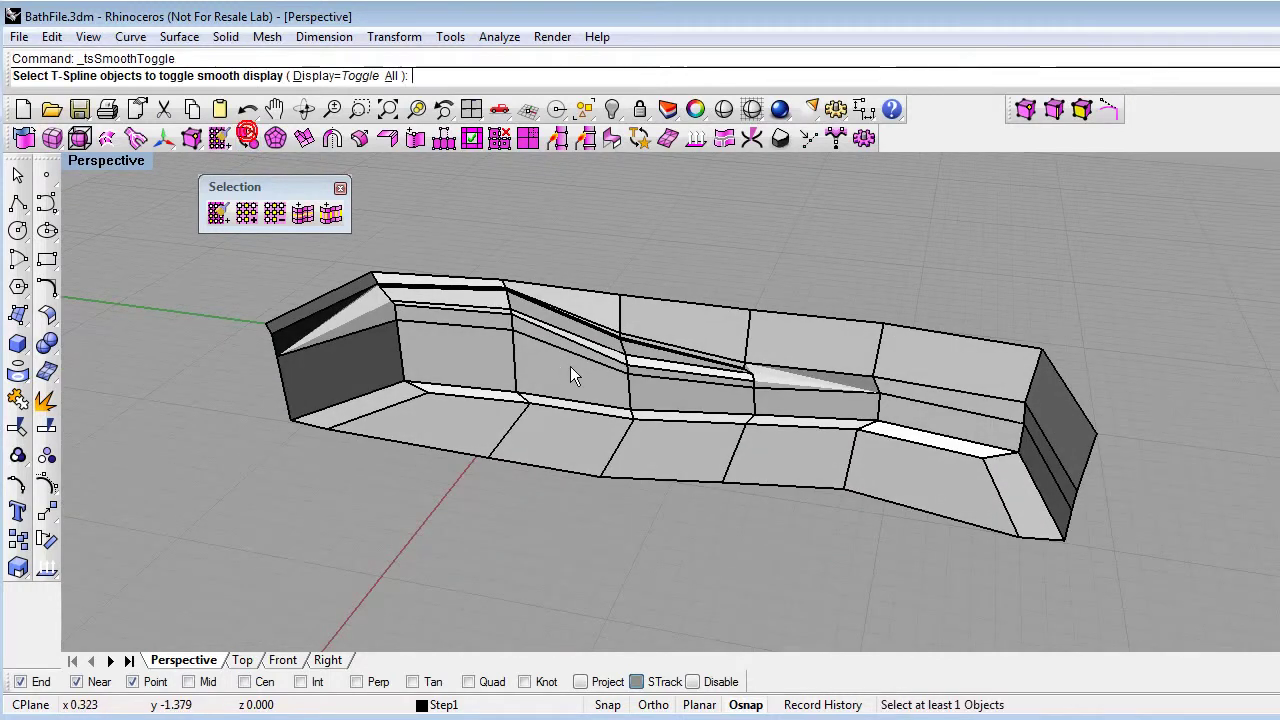
left_click(580, 375)
key("Return")
mouse_move(776, 488)
right_mouse_down()
mouse_move(690, 490)
mouse_move(769, 490)
right_mouse_up()
scroll(924, 507, "up", 3)
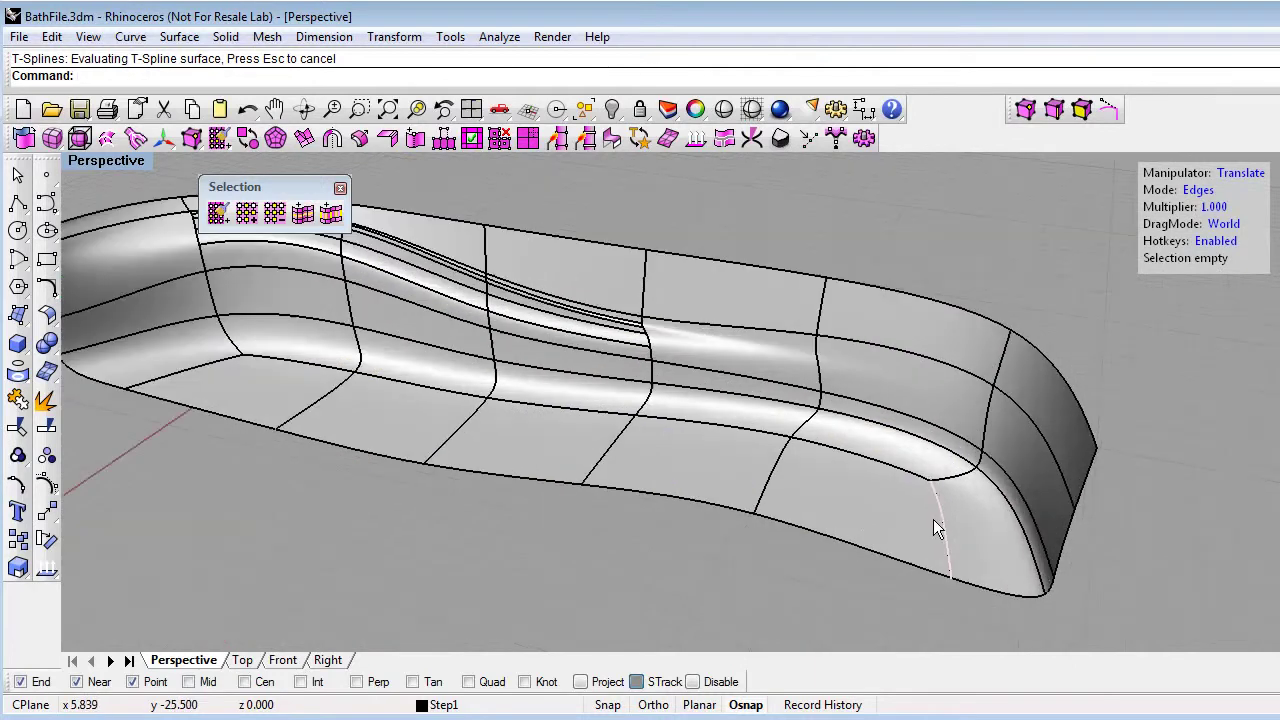
- Try to move the edge between the lip and the far end's appended floor face downward, and undo the move
right_click_drag(913, 483, 938, 453)
left_click(936, 469)
mouse_move(908, 398)
left_mouse_down()
mouse_move(889, 391)
mouse_move(905, 421)
left_mouse_up()
key("ctrl+z")
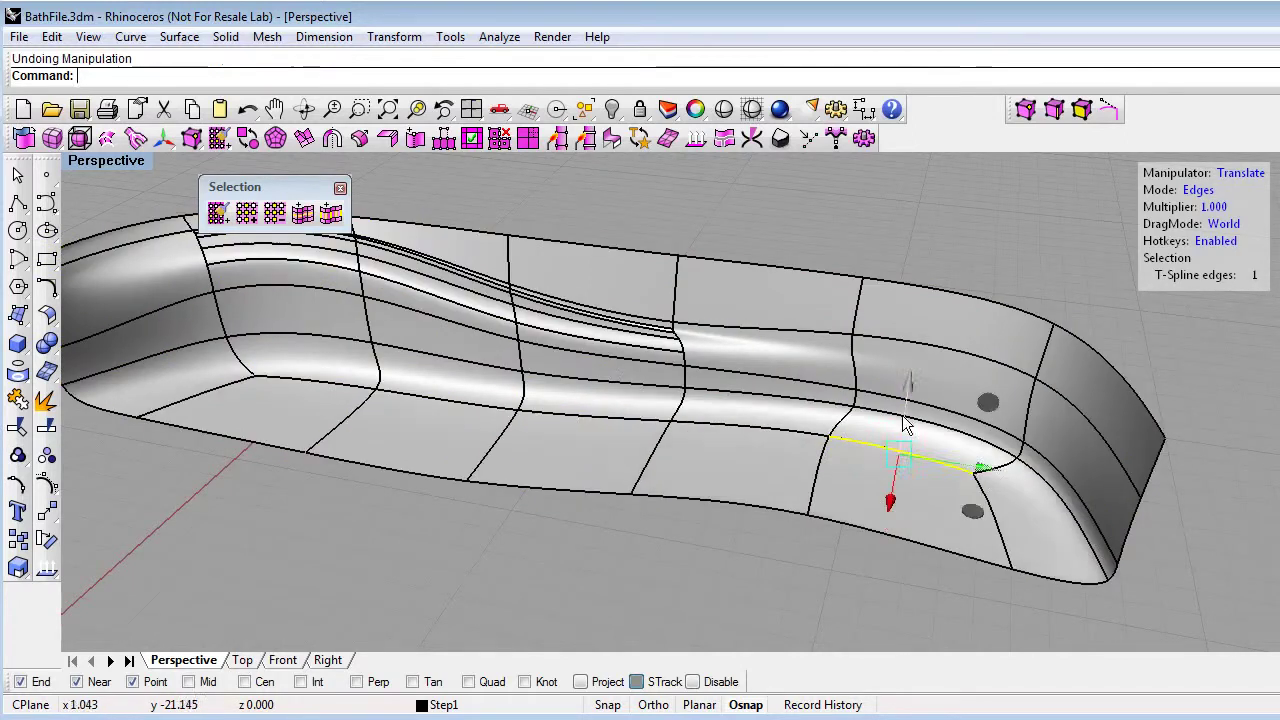
- Select the loop of thirteen open edges along the tub's centre side and convert it to a vertex selection
right_click_drag(905, 421, 537, 333)
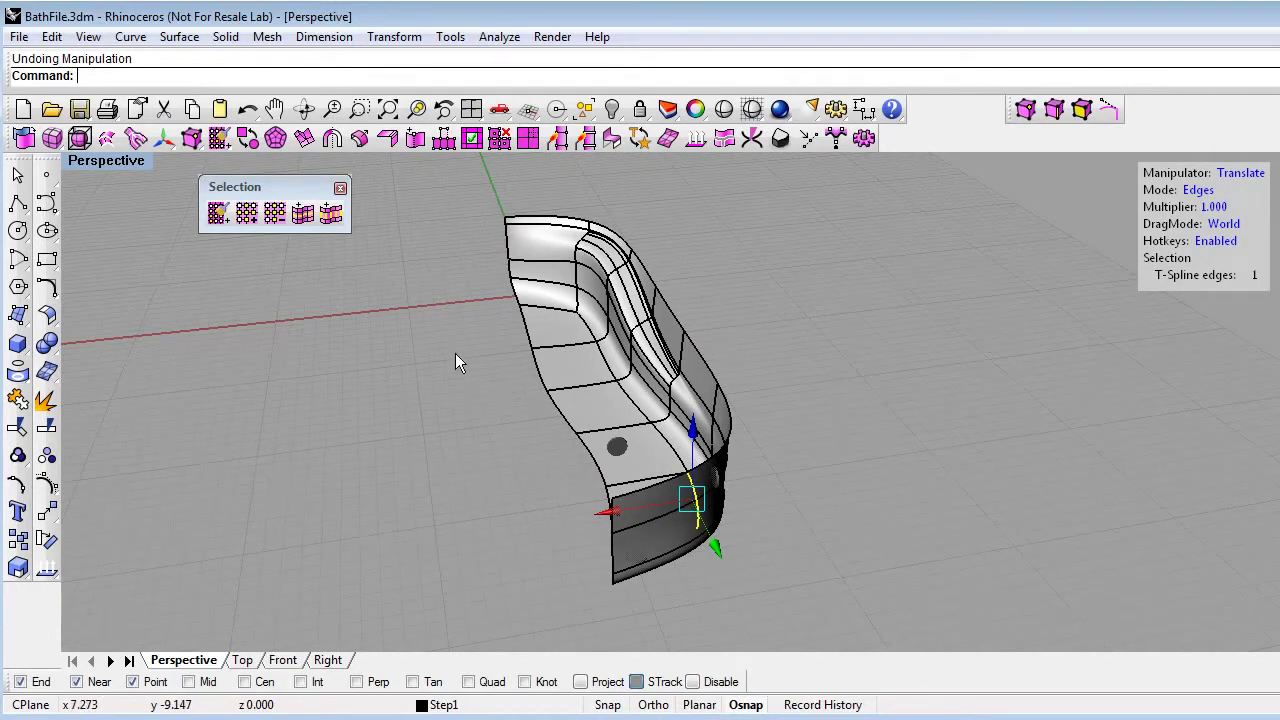
mouse_move(453, 354)
right_mouse_down()
mouse_move(500, 371)
mouse_move(515, 361)
mouse_move(509, 377)
mouse_move(447, 375)
right_mouse_up()
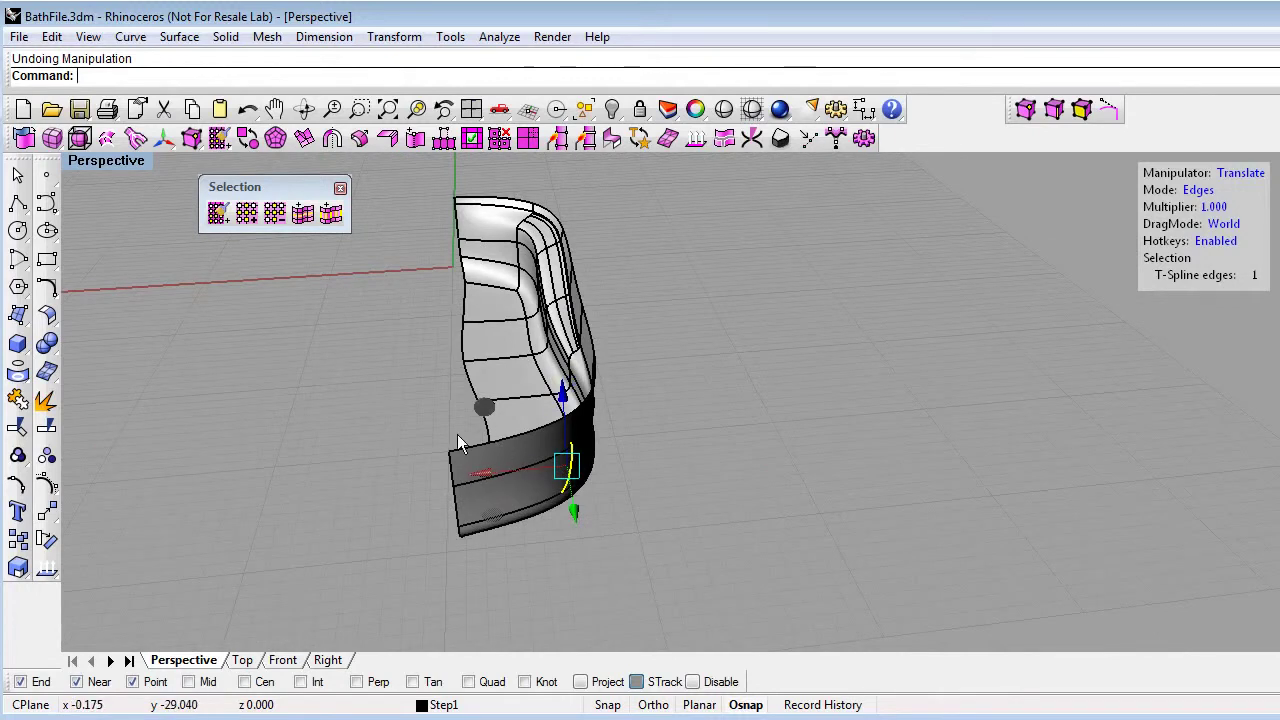
right_click_drag(434, 391, 549, 366)
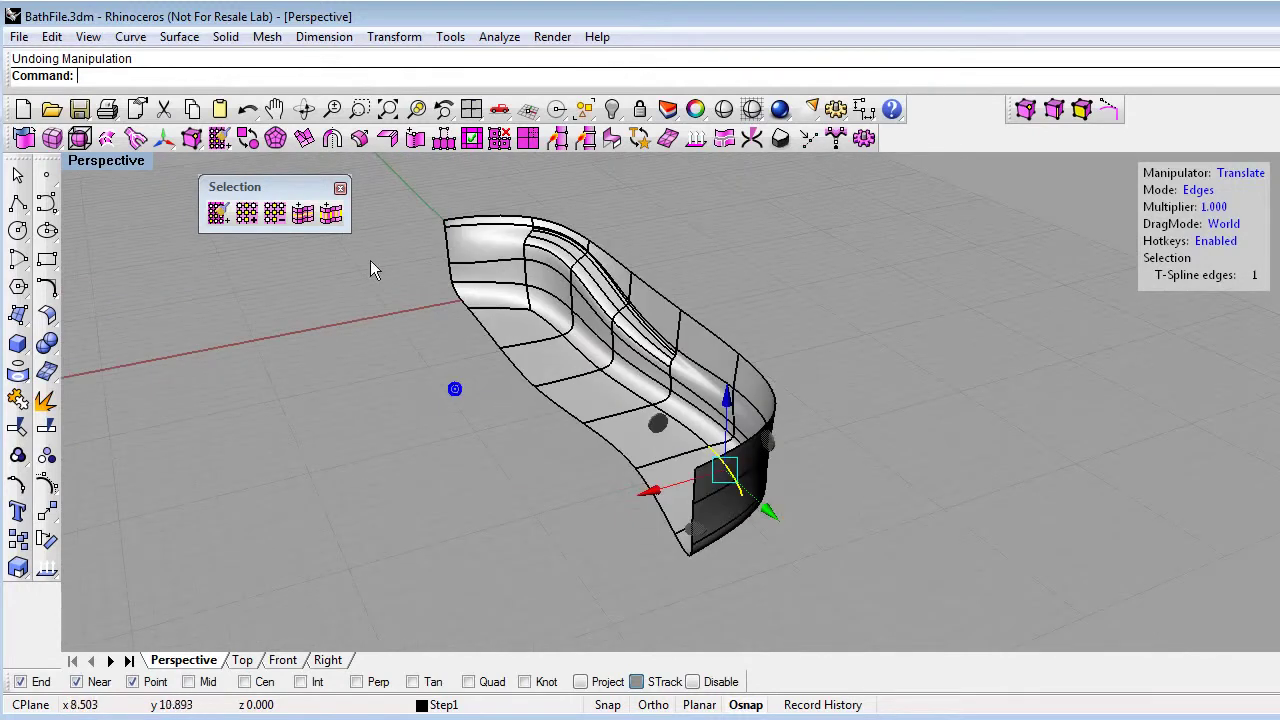
double_click(529, 367)
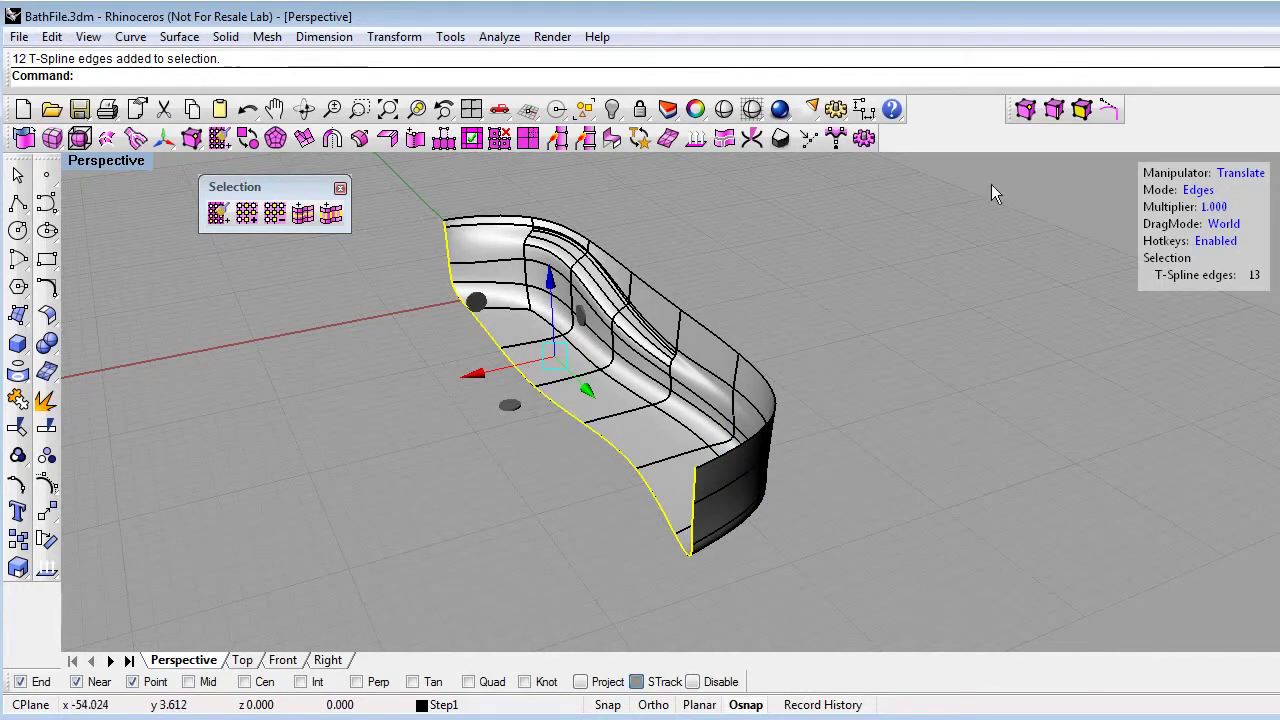
left_click(1023, 110)
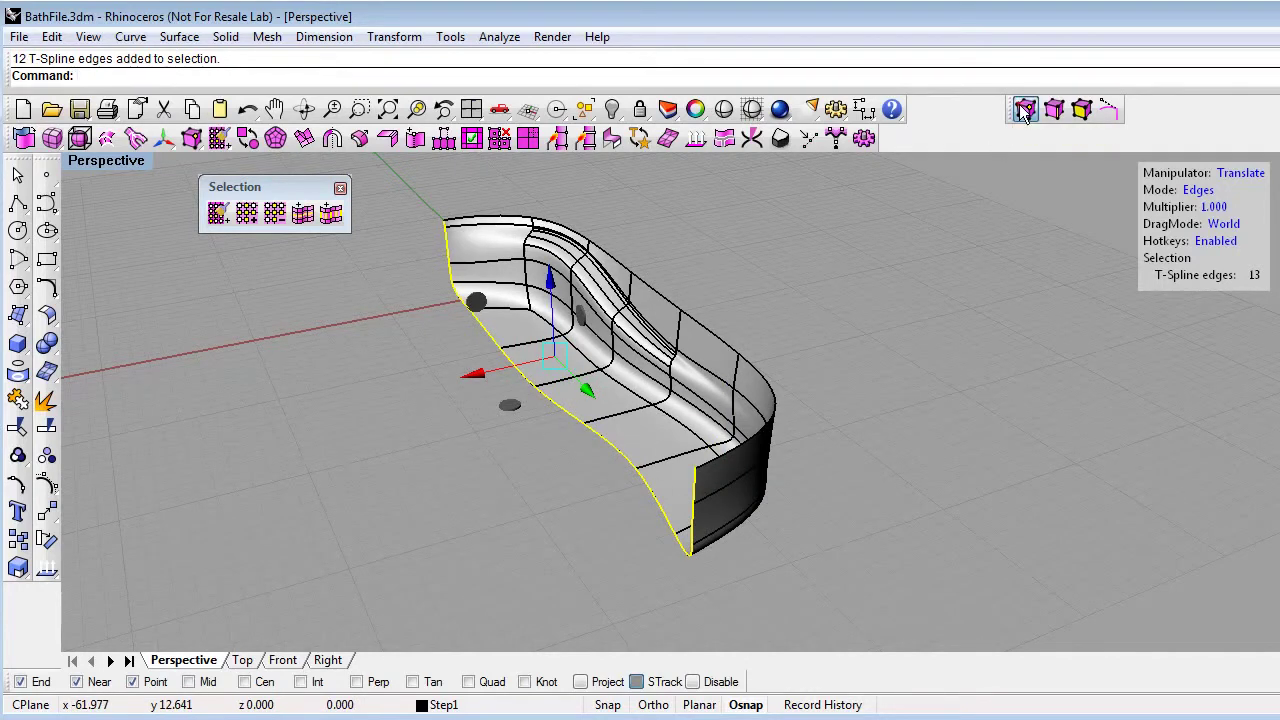
- Project the selected centre-side vertices onto the Right view's construction plane with ProjectToCPlane, answering Yes to deleting the input objects
double_click(100, 161)
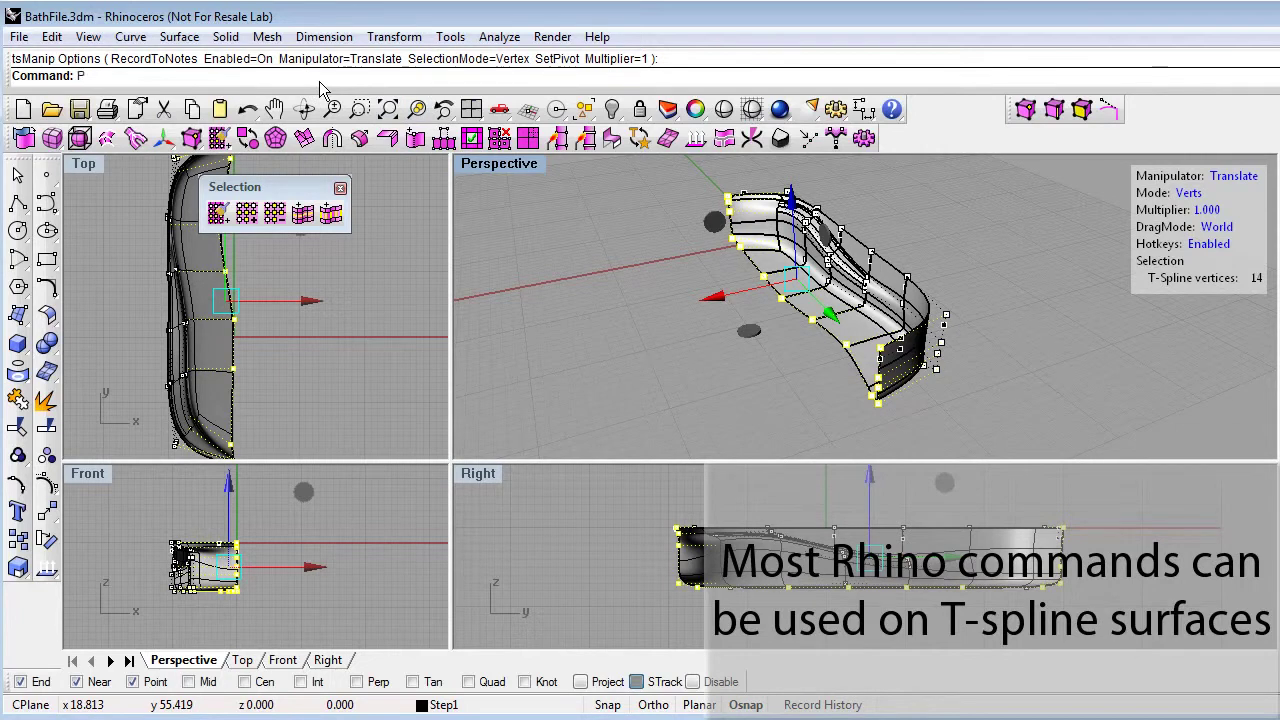
type("ro")
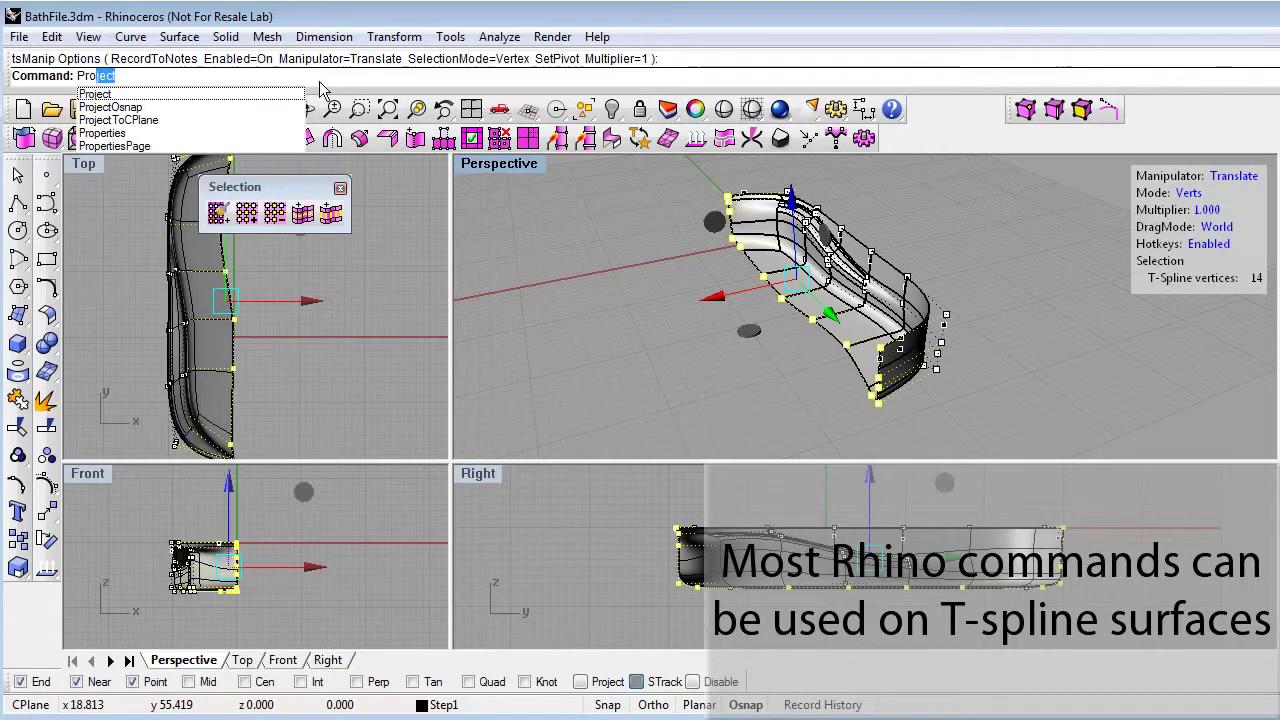
type("j")
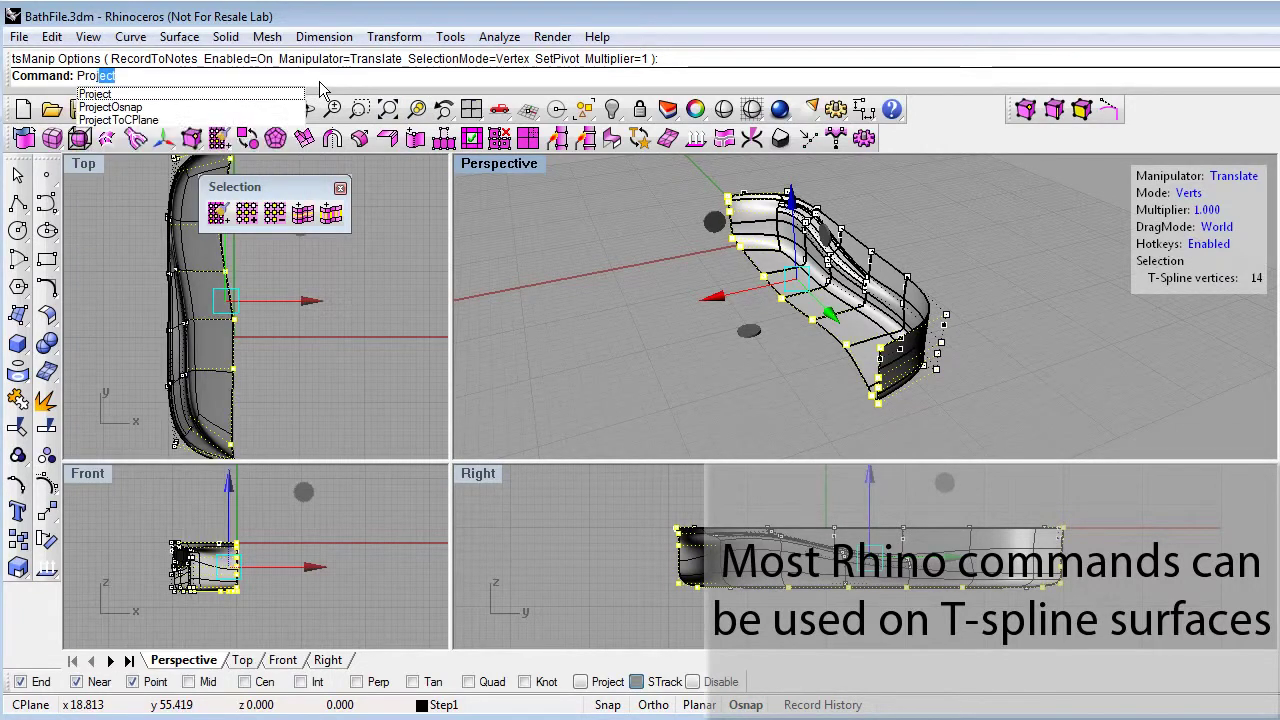
left_click(174, 120)
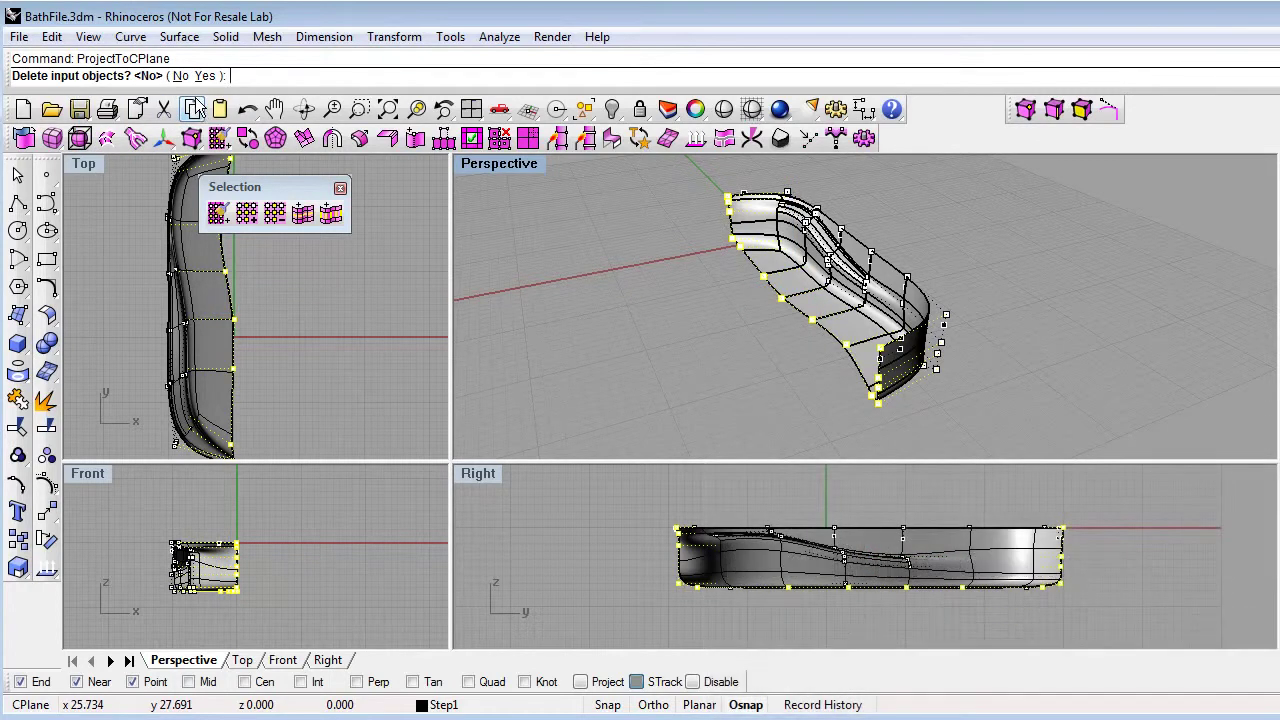
double_click(478, 474)
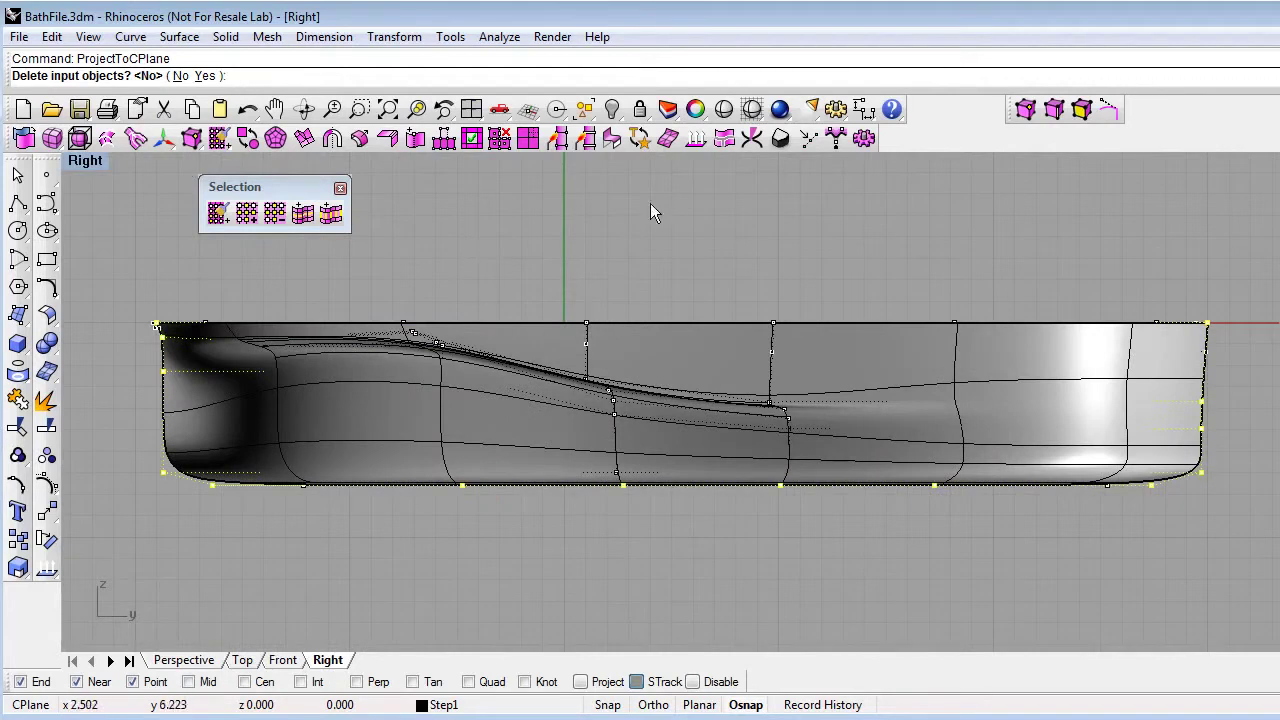
left_click(206, 75)
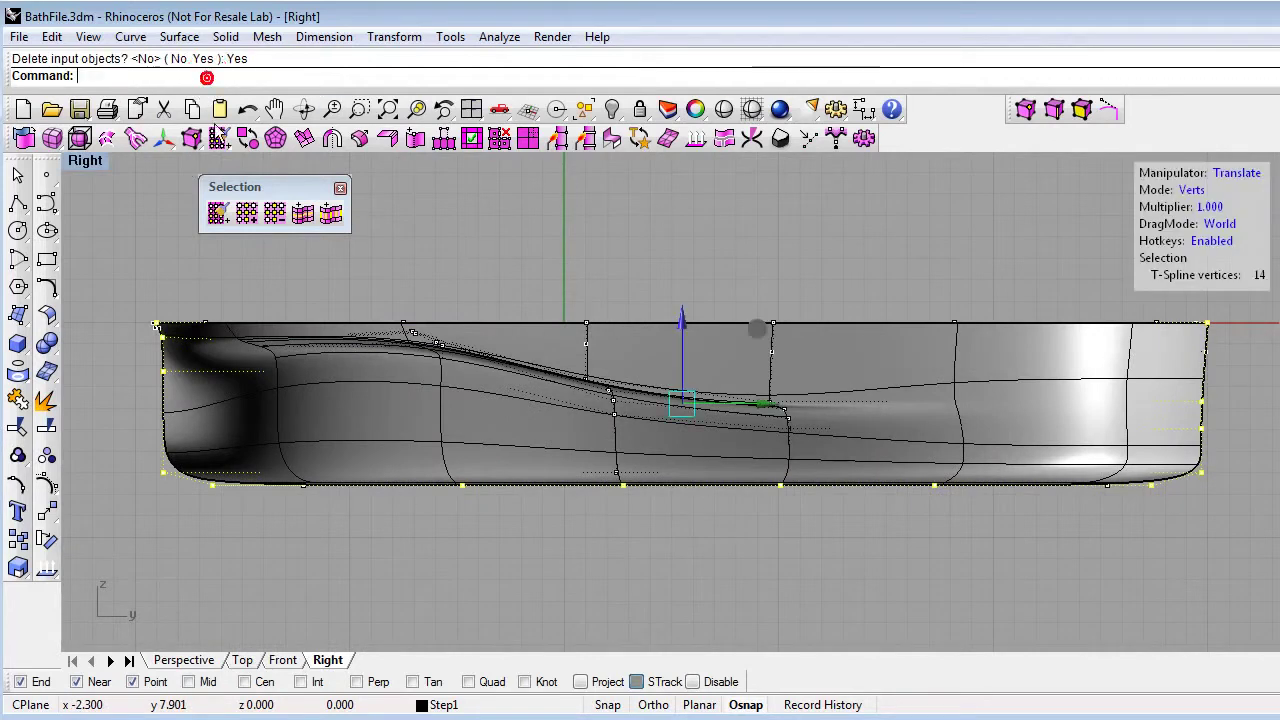
double_click(82, 161)
mouse_move(930, 310)
right_mouse_down()
mouse_move(851, 323)
mouse_move(916, 314)
right_mouse_up()
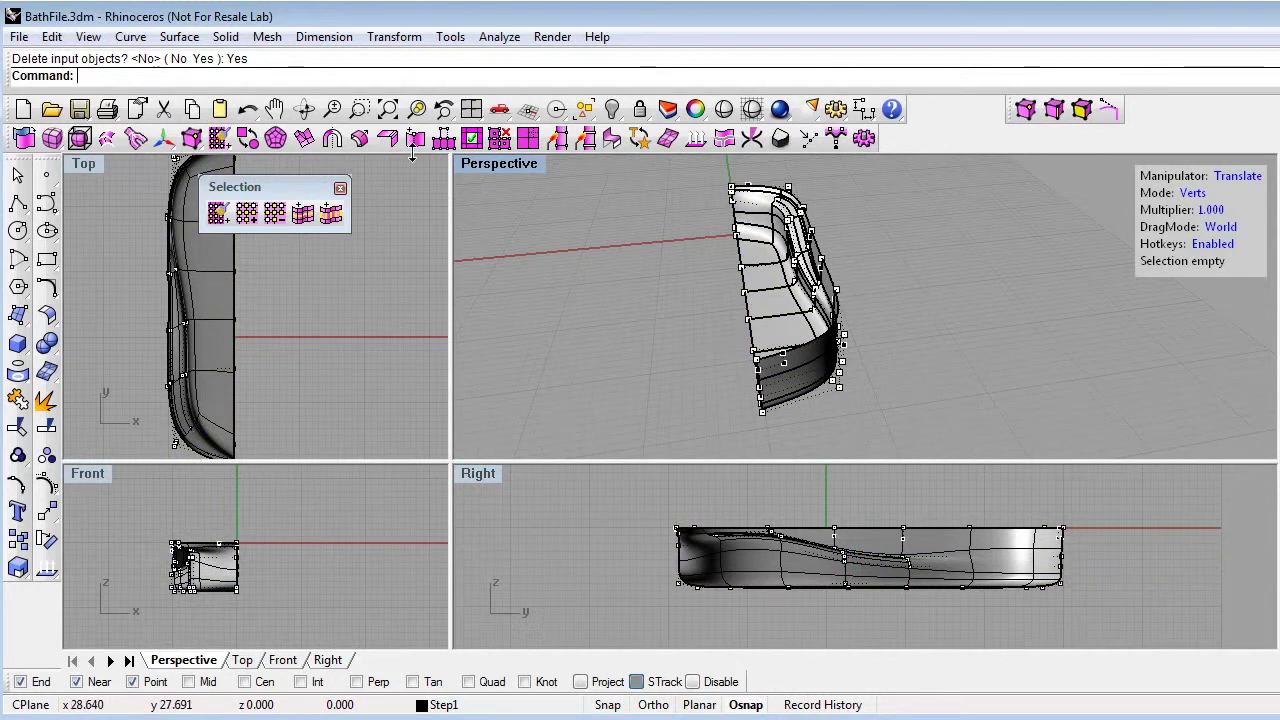
- Apply T-Spline symmetry to the half tub with XSymmetry=Yes and Weld=Yes, keeping the tolerance at 0.001
left_click(330, 140)
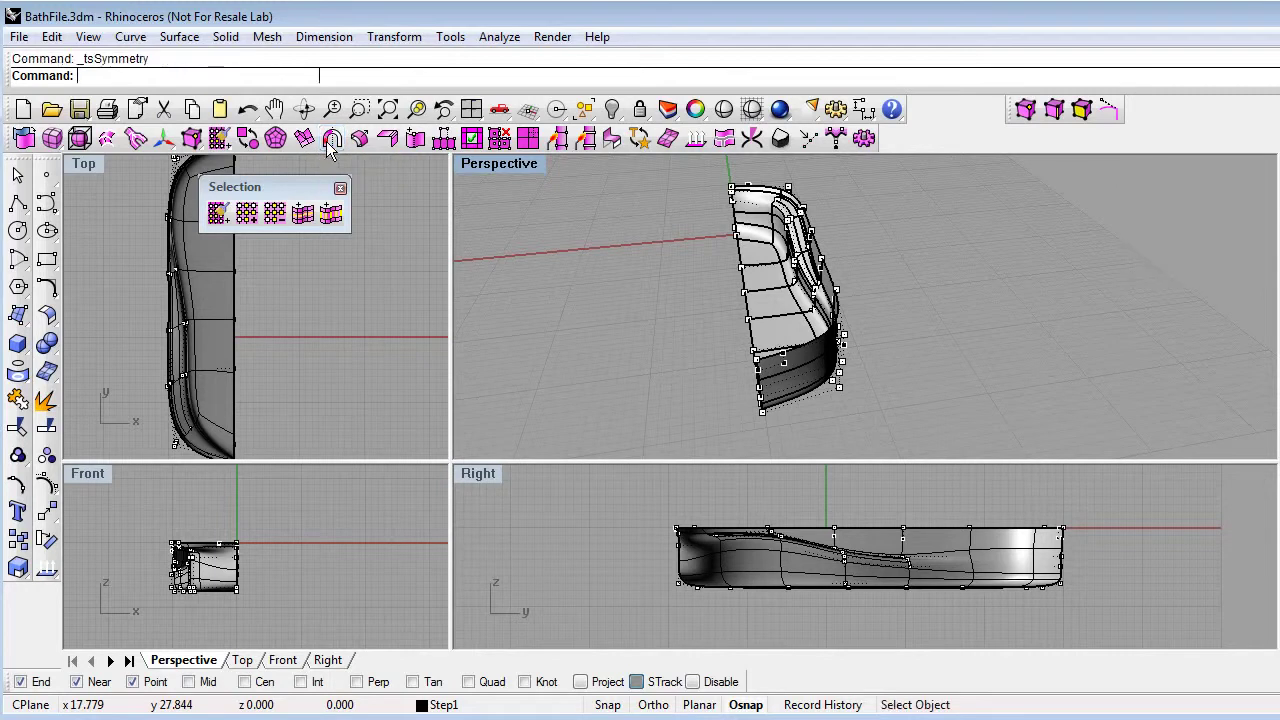
left_click(740, 262)
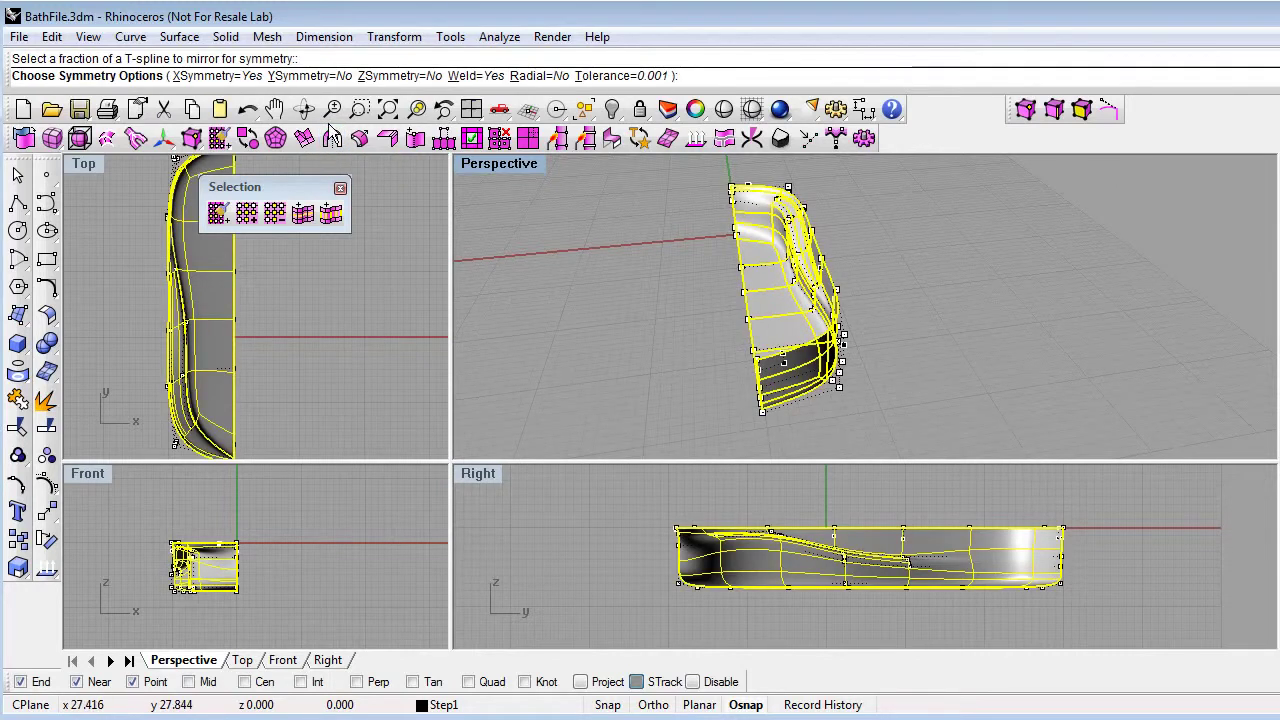
left_click(225, 75)
left_click(213, 75)
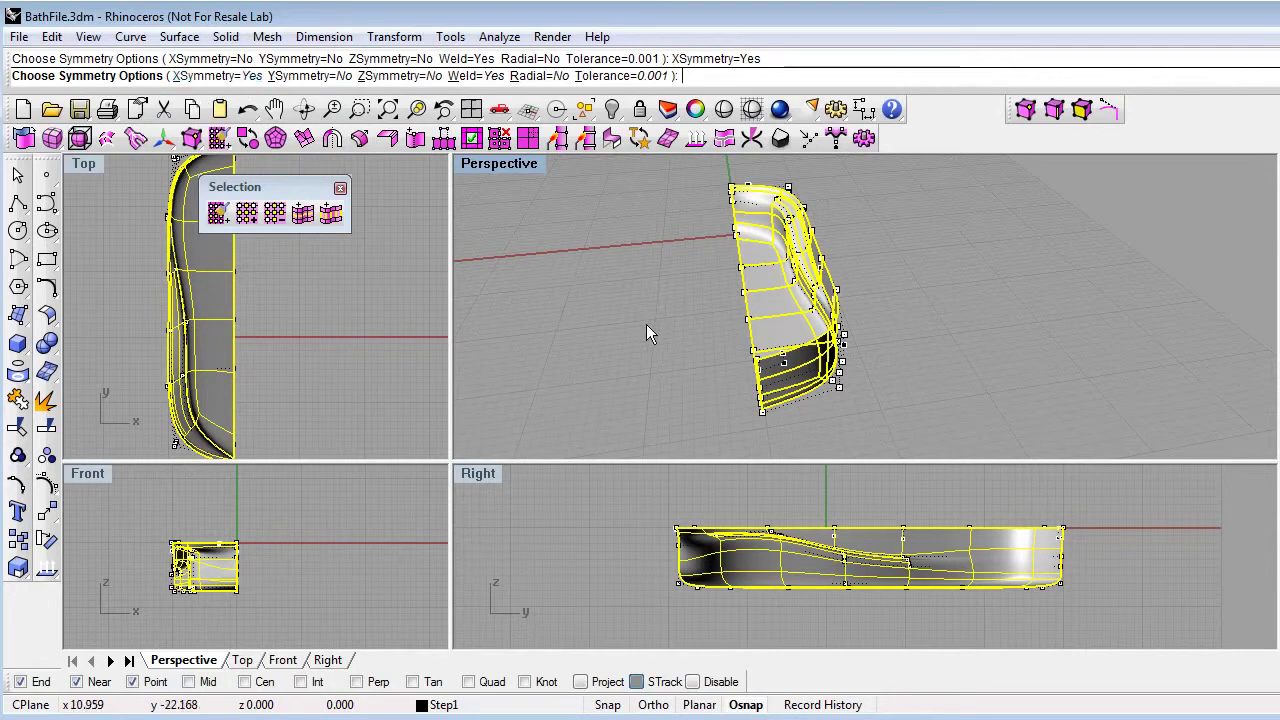
mouse_move(559, 327)
right_mouse_down()
mouse_move(600, 402)
mouse_move(750, 310)
right_mouse_up()
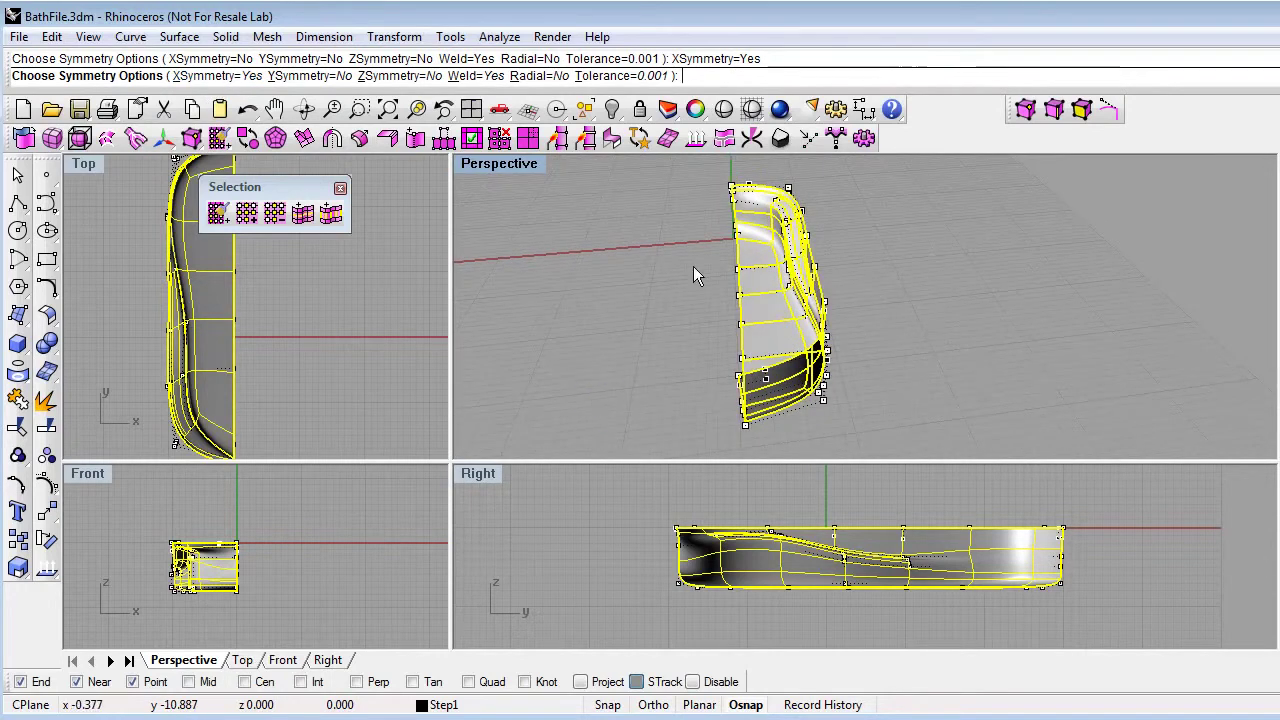
key("Return")
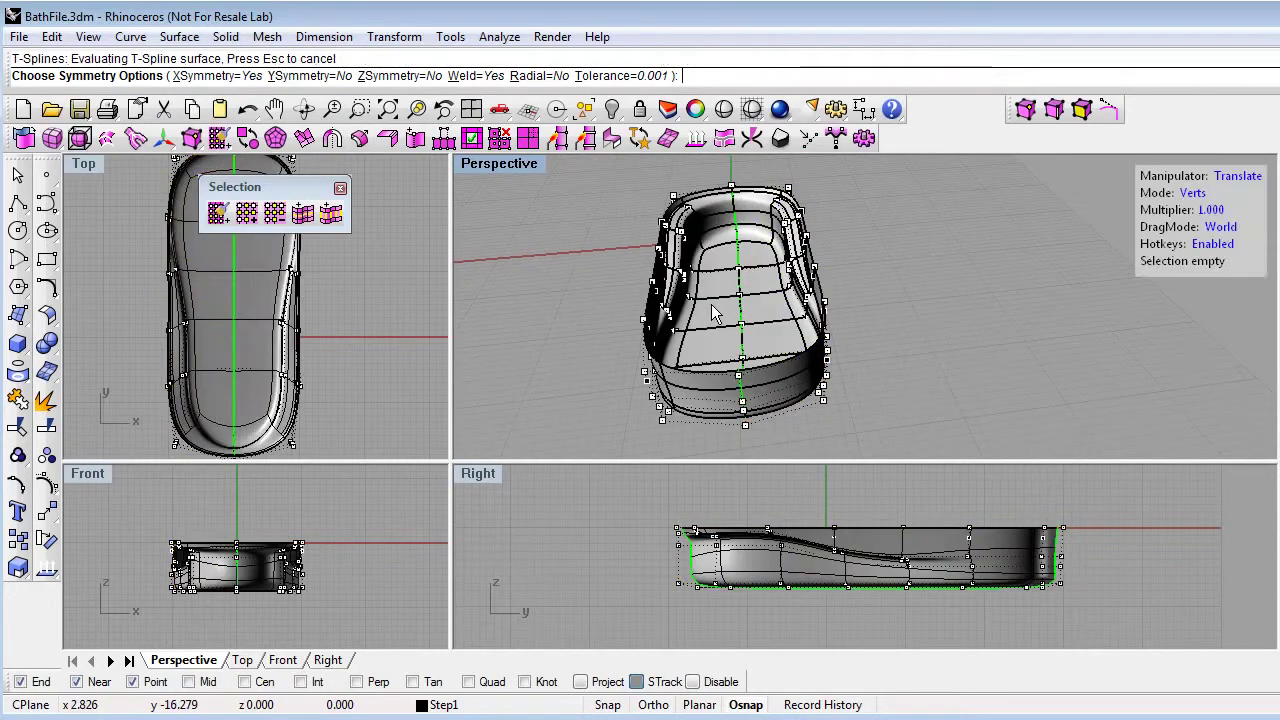
mouse_move(618, 330)
right_mouse_down()
mouse_move(781, 335)
mouse_move(745, 330)
right_mouse_up()
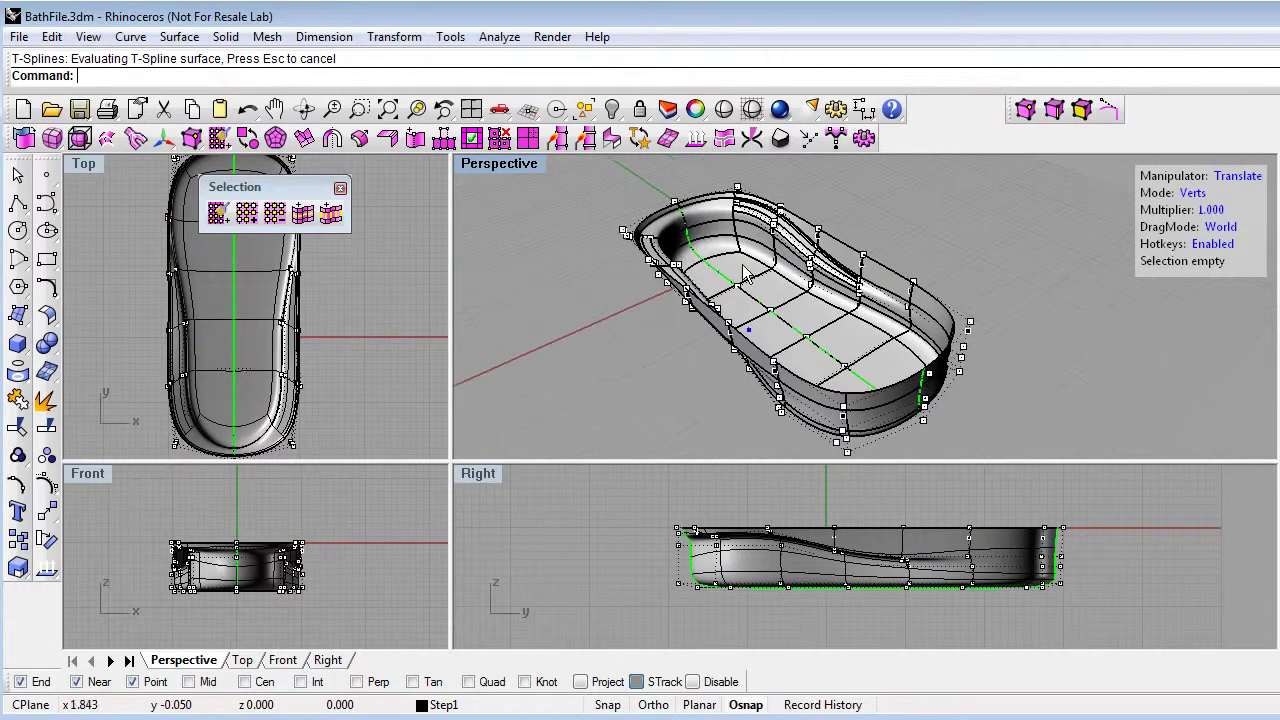
- Lower the two adjacent floor faces at one end of the tub, using face selection mode, and clear the selection
right_click_drag(862, 359, 832, 345)
left_click(1195, 198)
left_click(1195, 193)
left_click(843, 345)
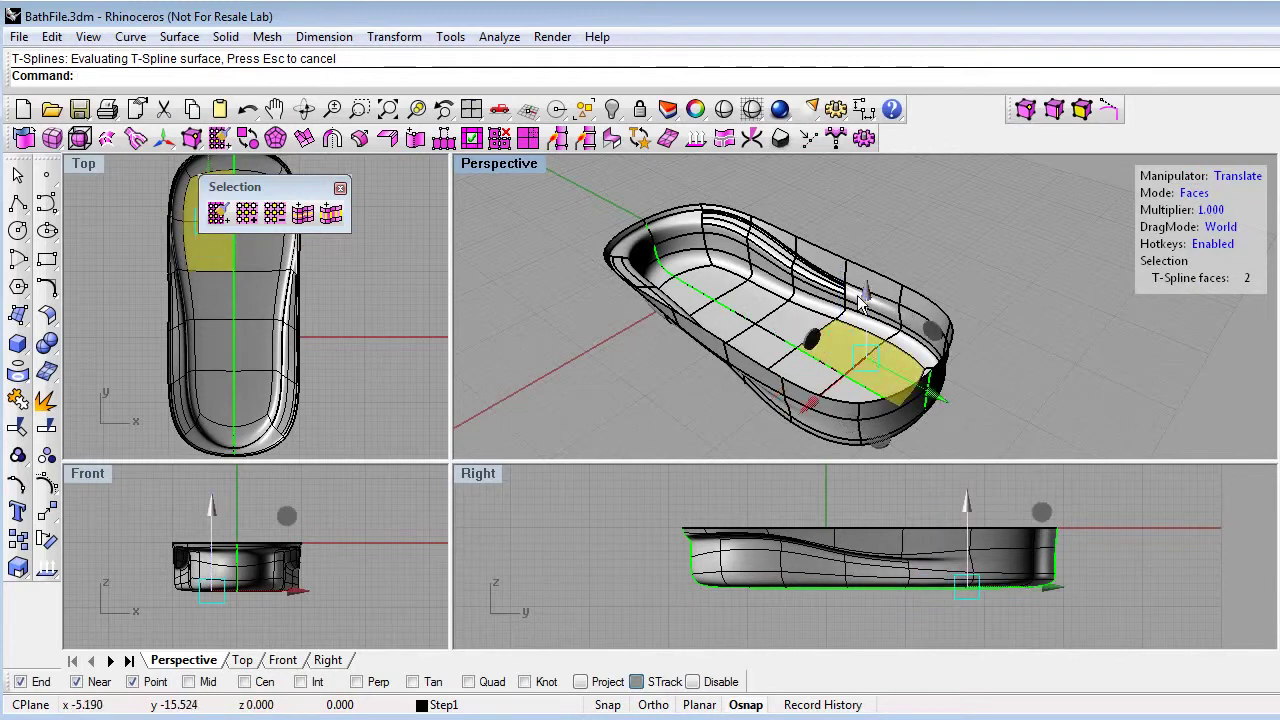
left_click_drag(862, 318, 863, 327)
double_click(503, 164)
scroll(714, 537, "up", 5)
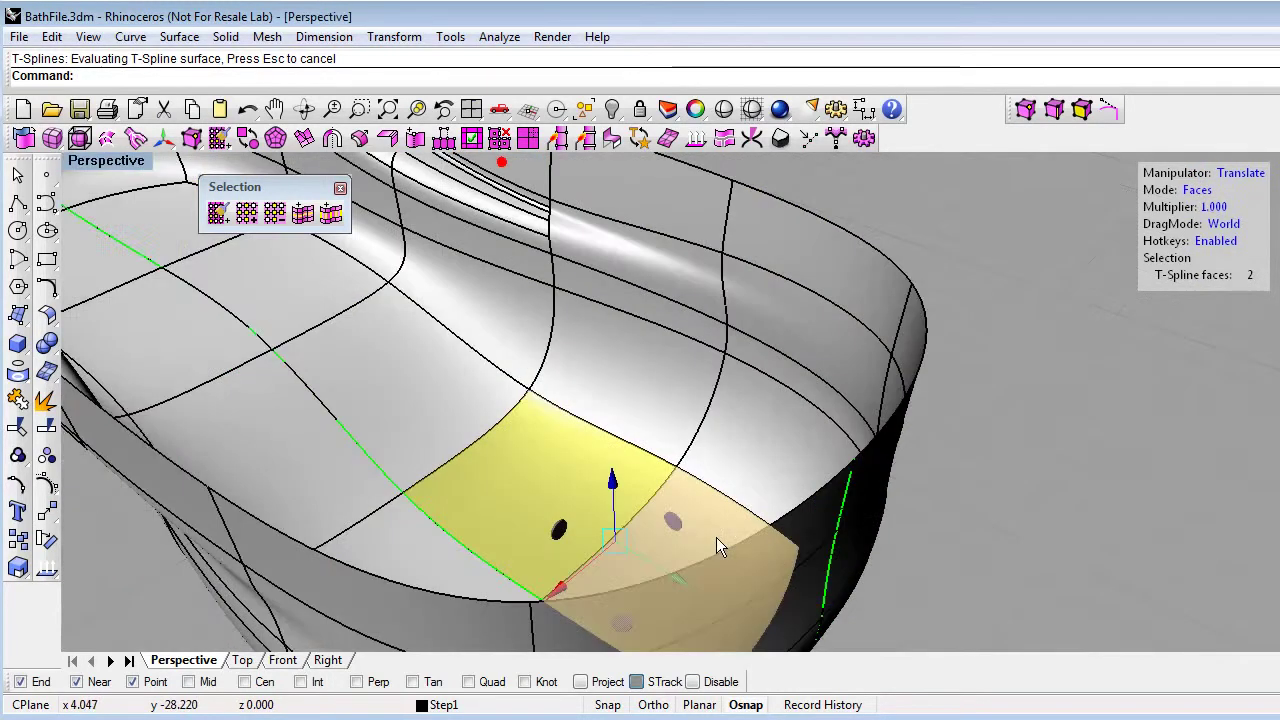
right_click_drag(714, 537, 642, 463)
scroll(795, 510, "down", 5)
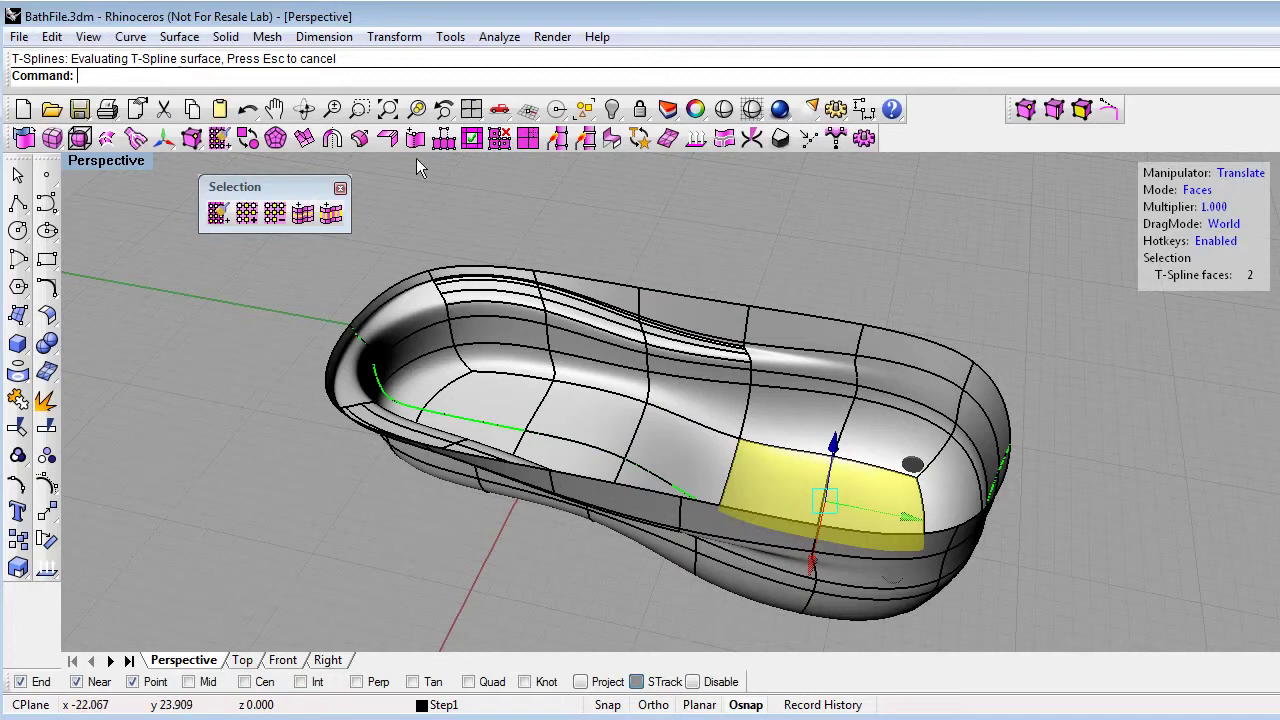
left_click(668, 231)
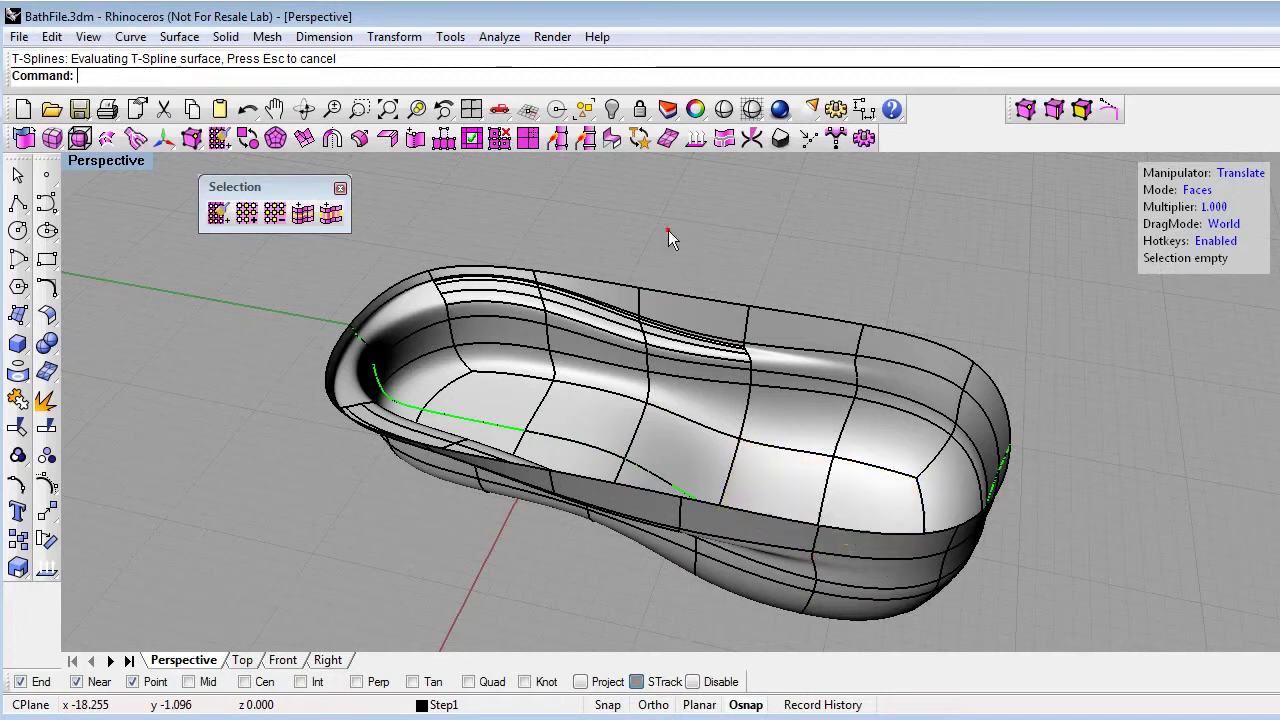
- In edge selection mode, insert a new edge with BothSides=Off beside the cross edge on the floor slope
right_click(415, 139)
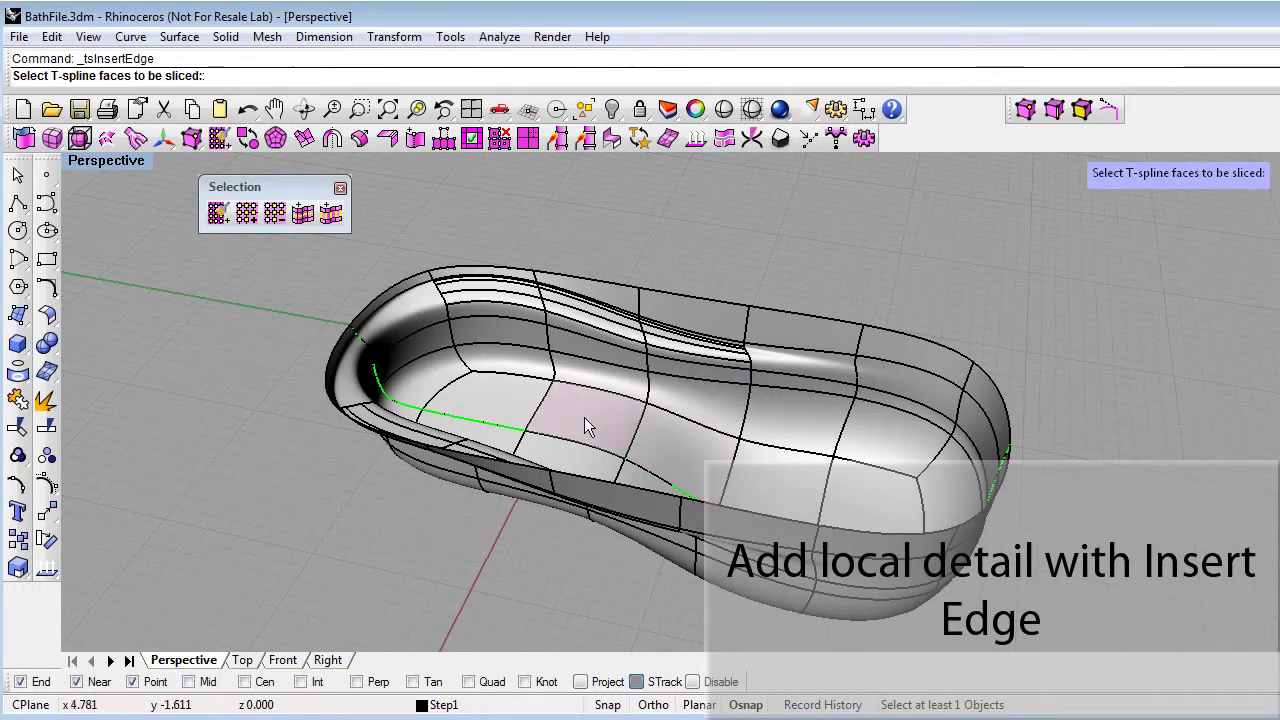
key("Escape")
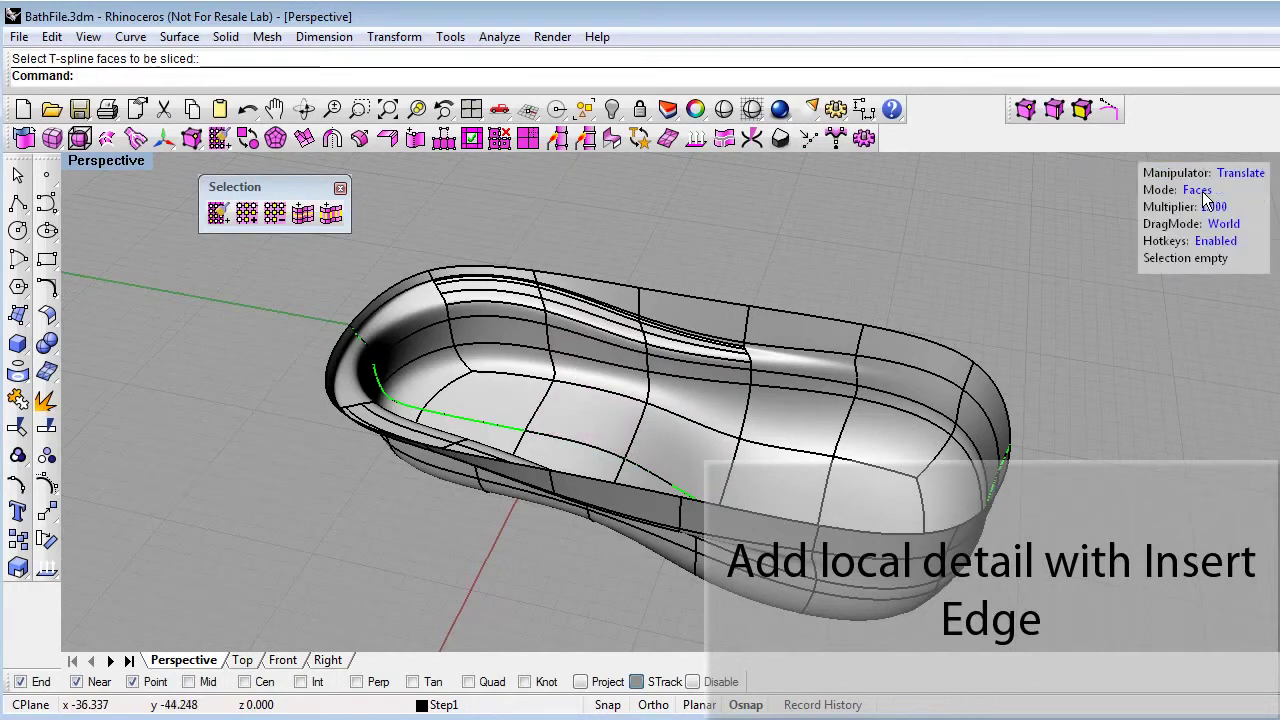
left_click(1202, 191)
left_click(1199, 190)
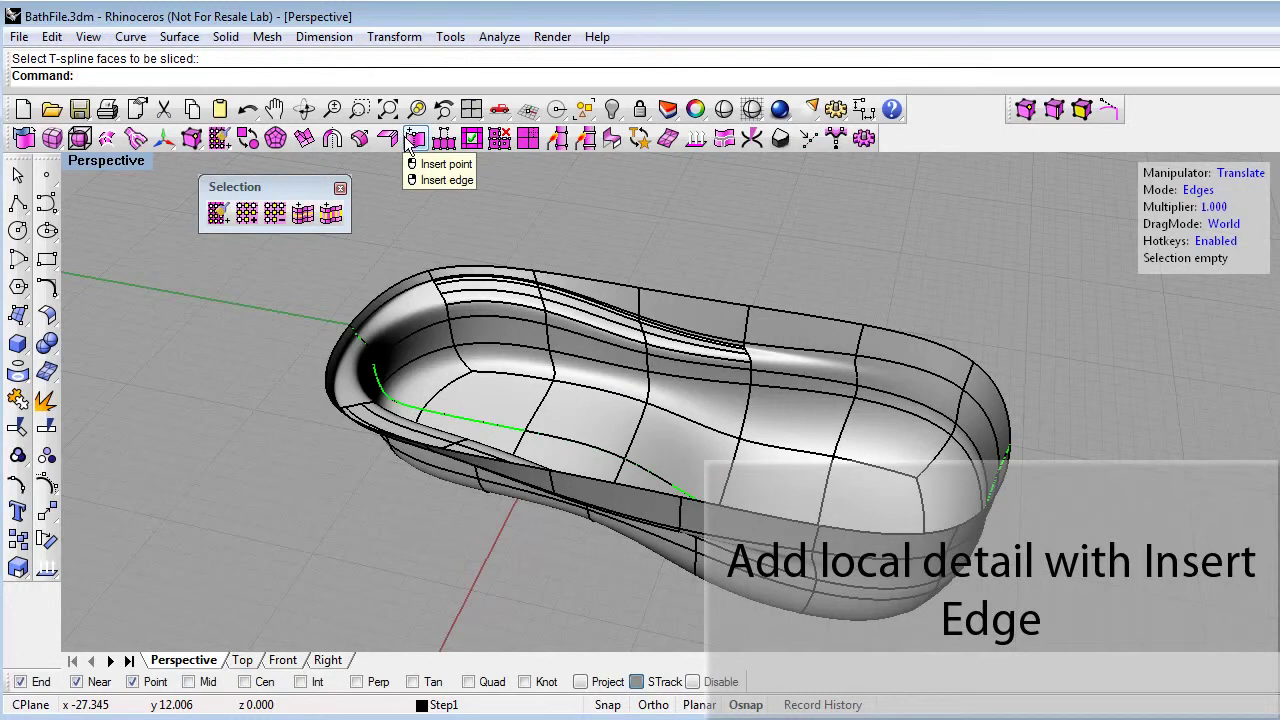
right_click(406, 140)
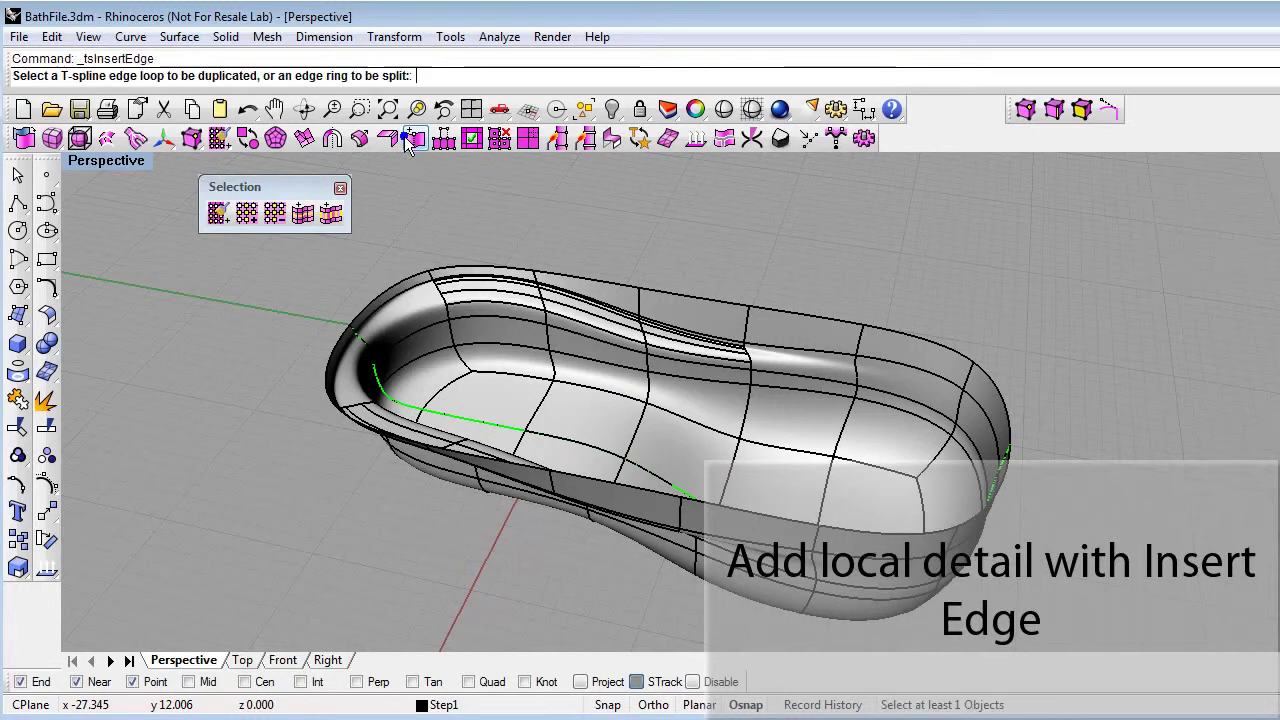
left_click(642, 429)
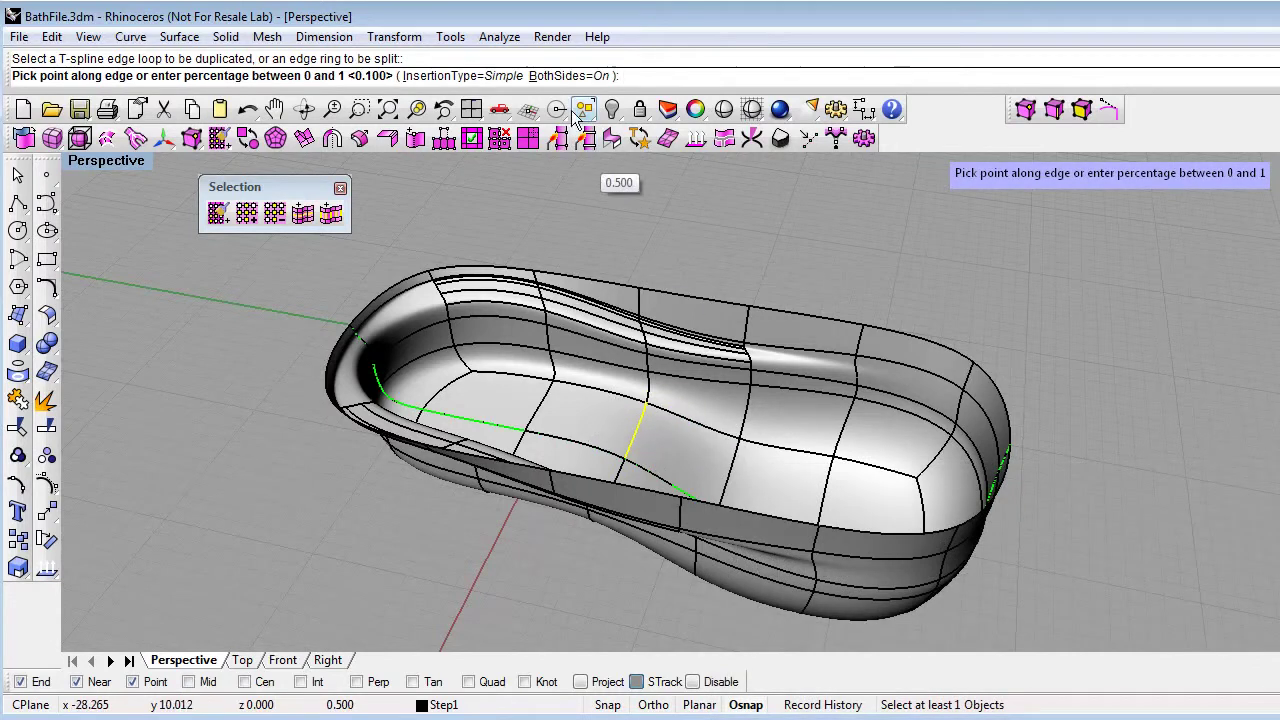
left_click(595, 75)
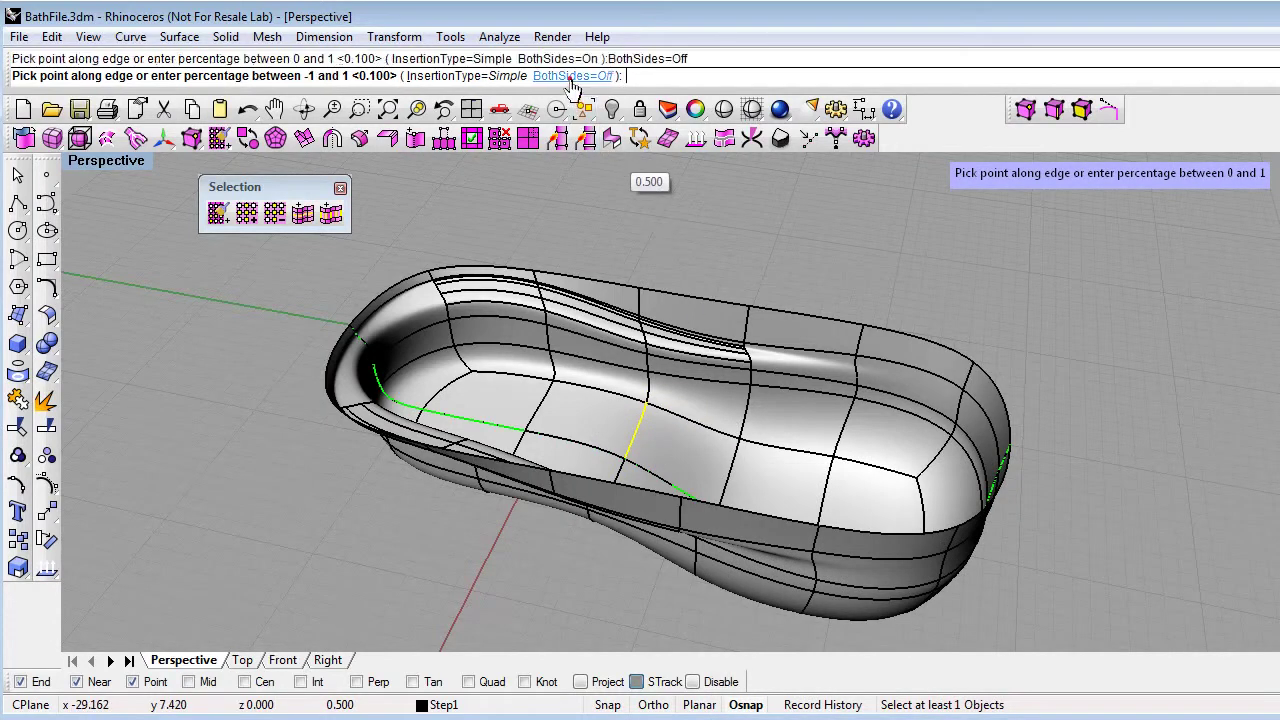
left_click(692, 428)
scroll(680, 475, "up", 4)
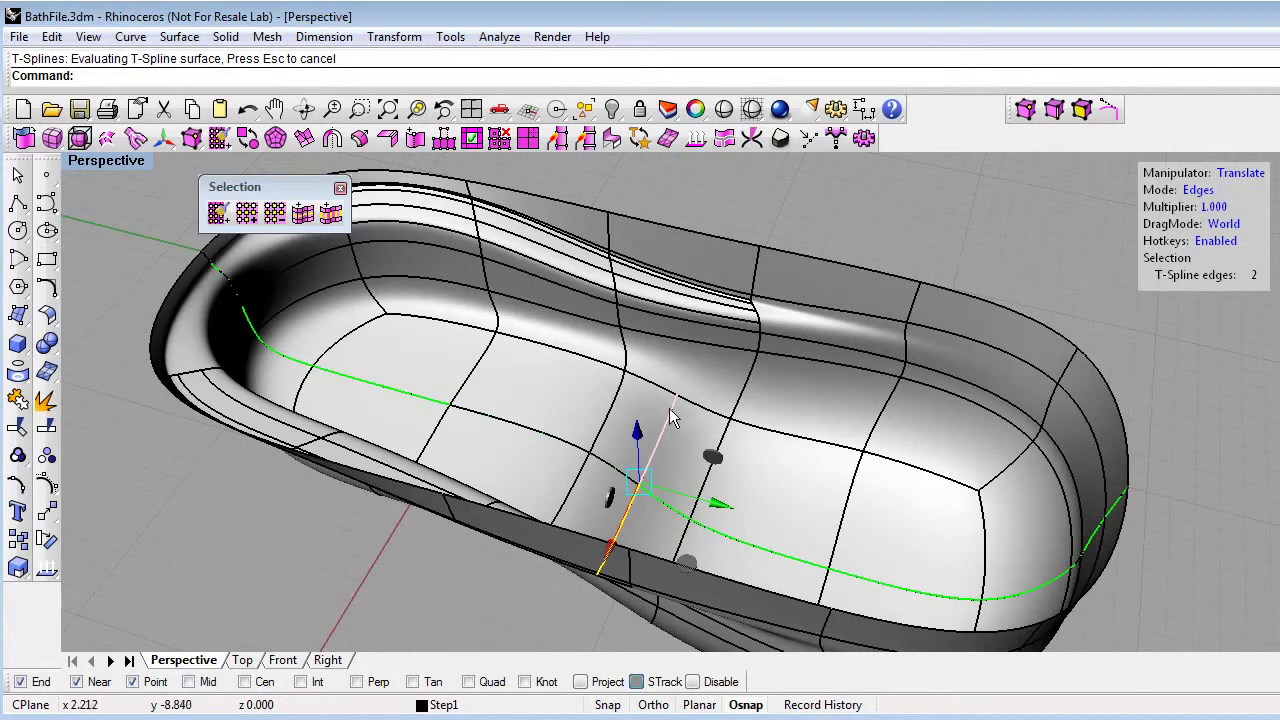
- Insert three more edges across the floor slope next to the previously inserted one, and clear the selection
right_click(415, 140)
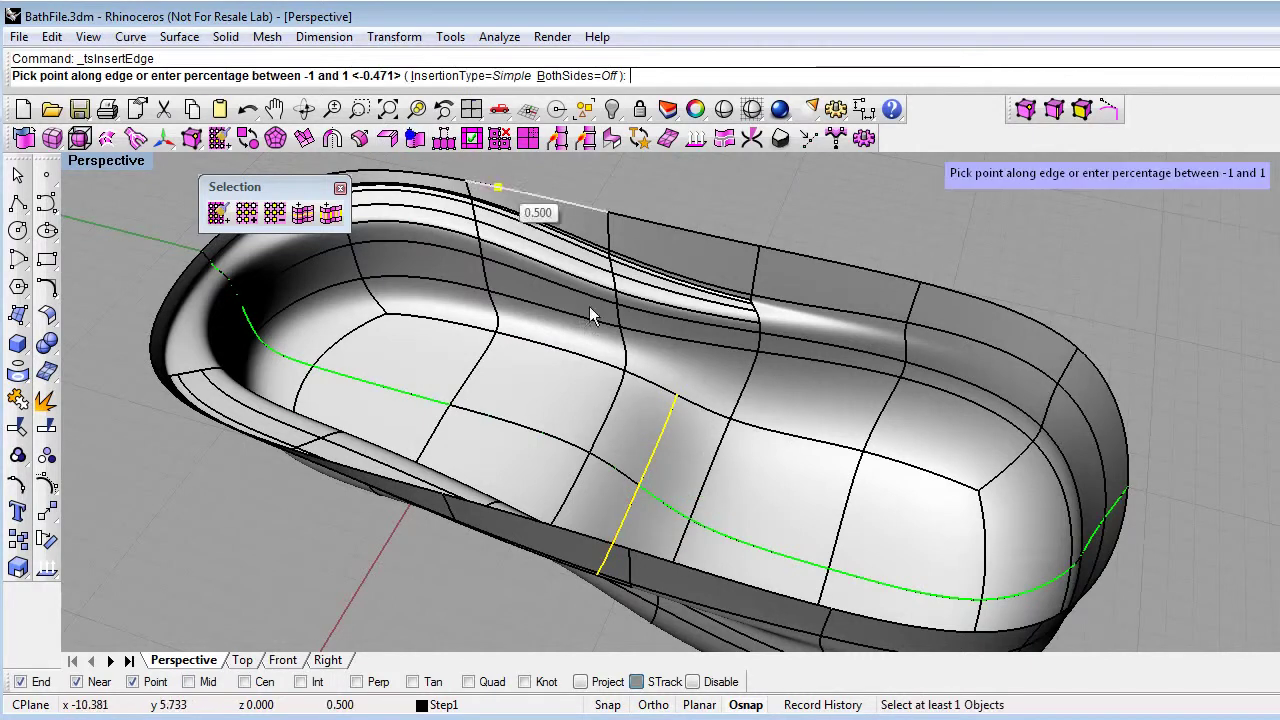
left_click(653, 382)
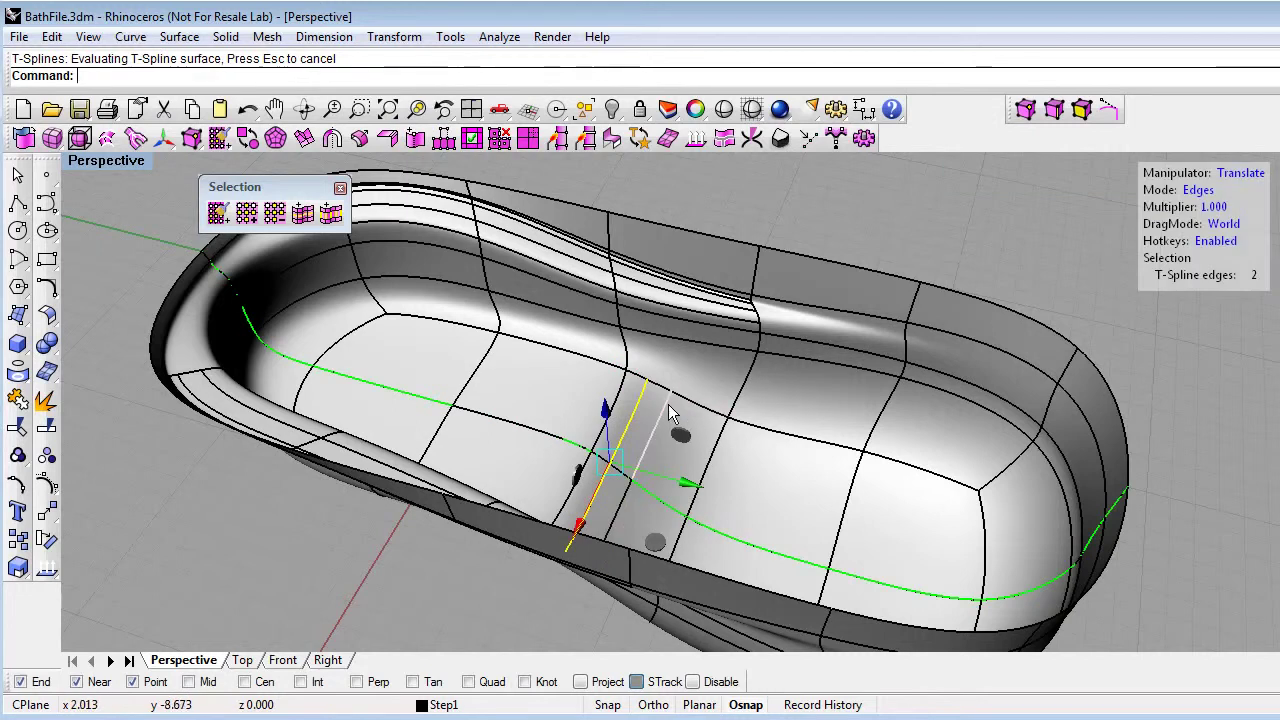
right_click(421, 143)
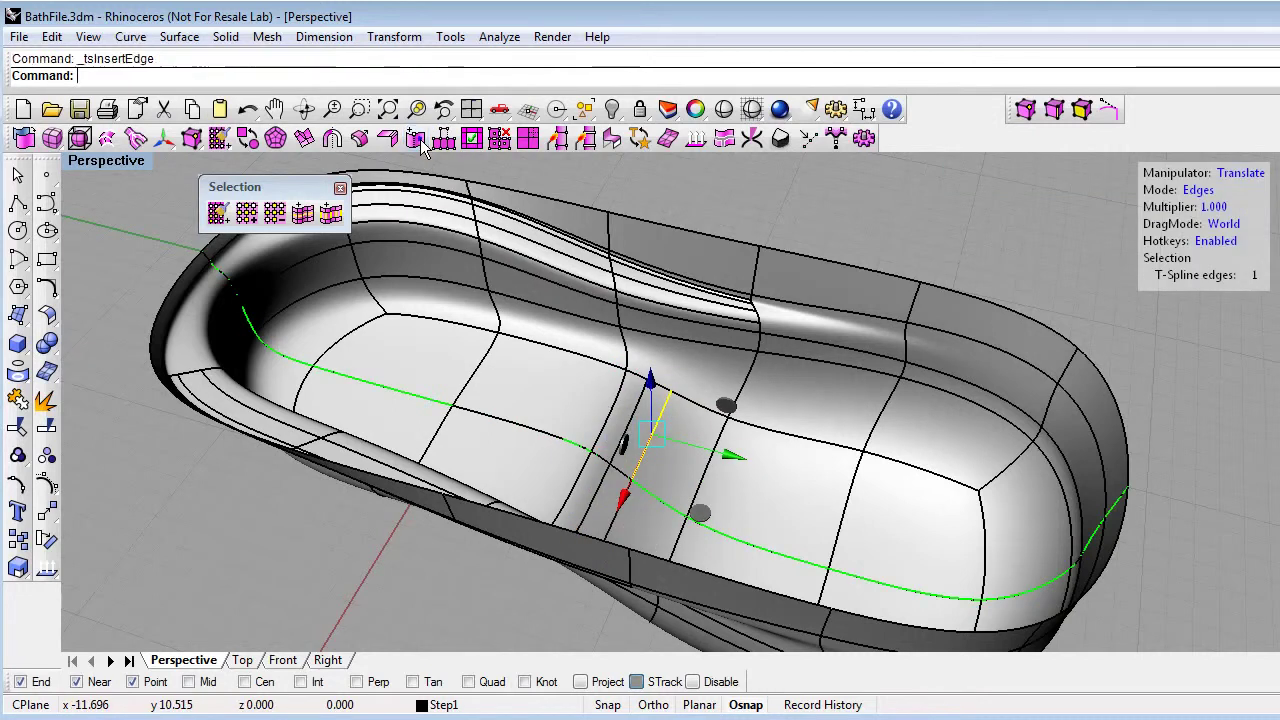
left_click(695, 406)
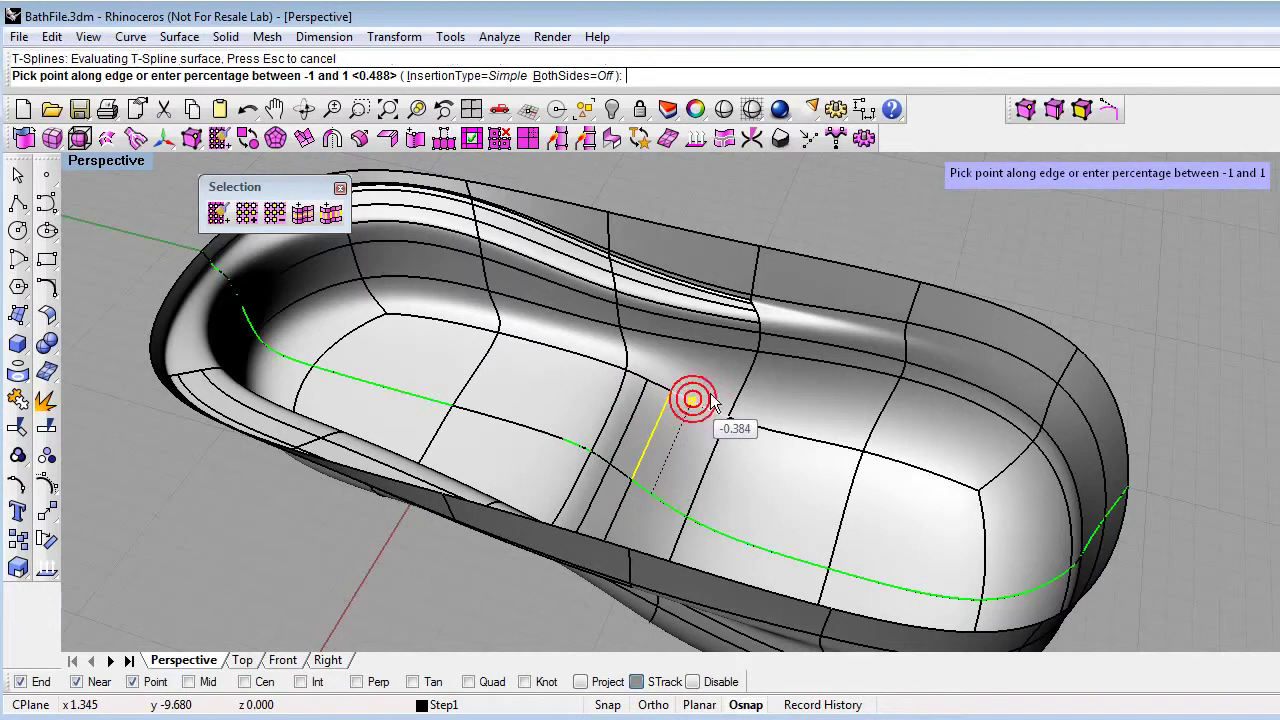
left_click(421, 143)
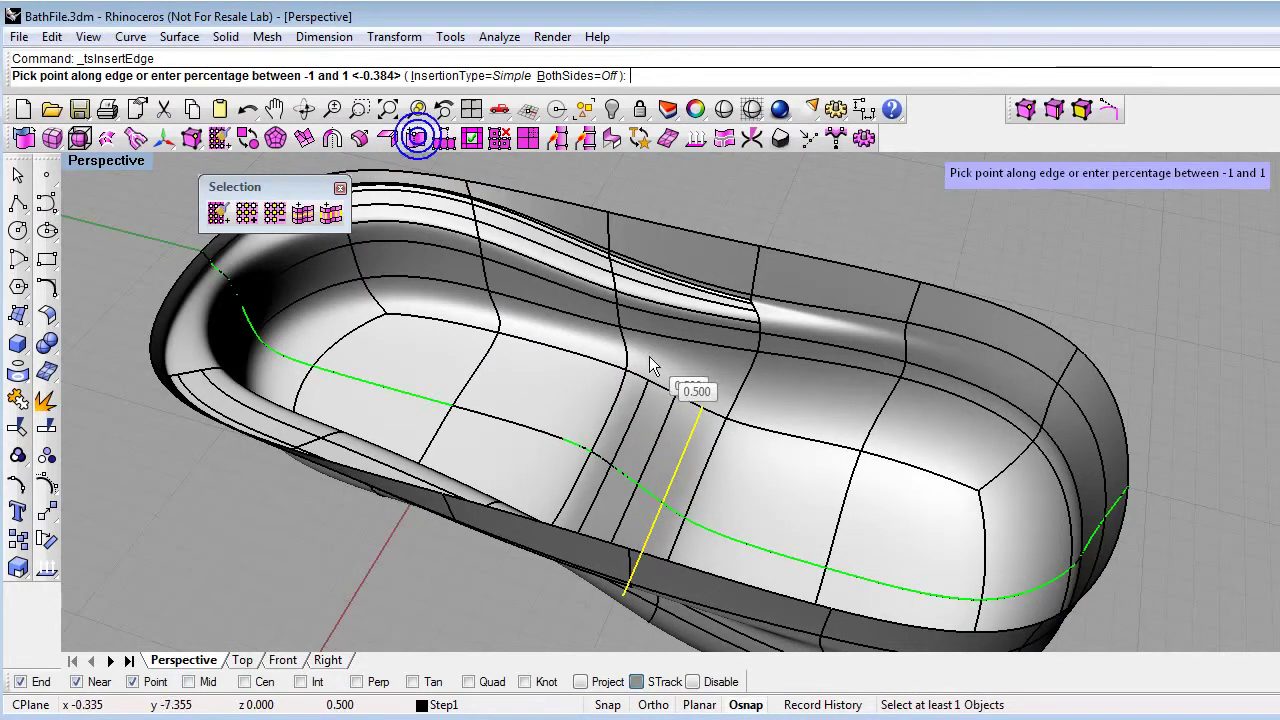
left_click(690, 396)
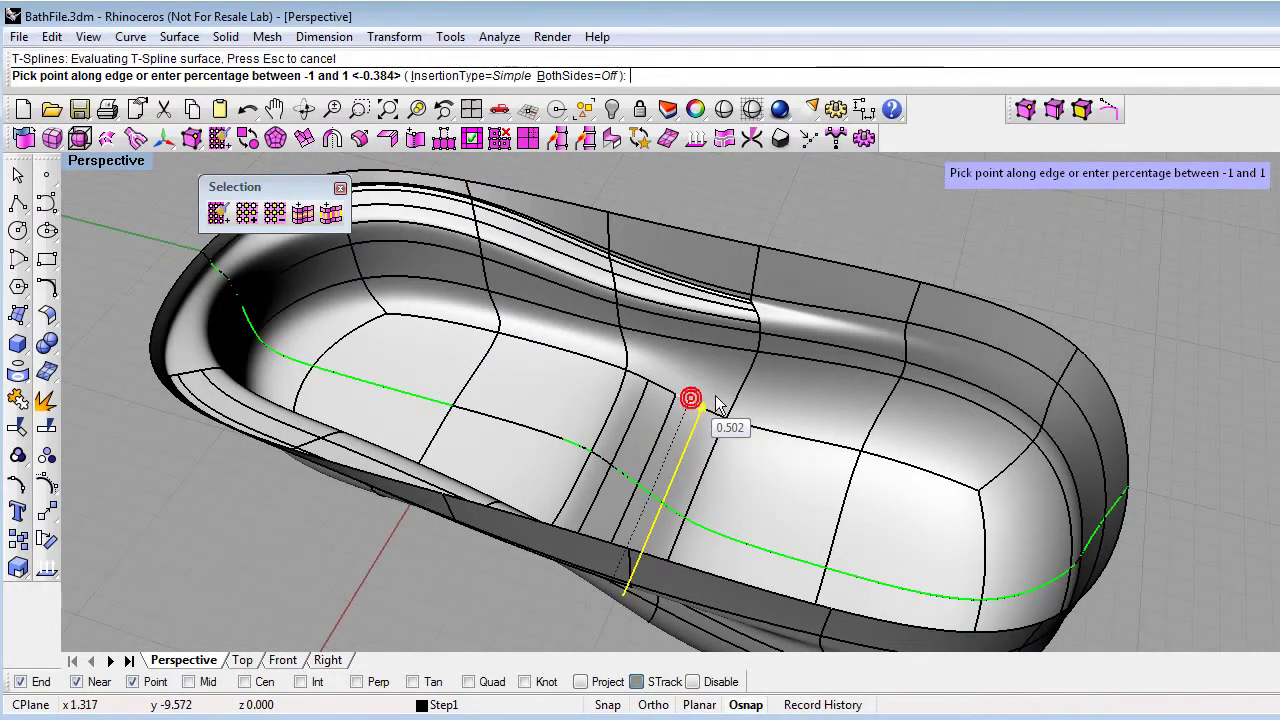
left_click(459, 582)
- Move the inserted slope edge nearest the lowered floor downward and shift it slightly along the tub's length
scroll(709, 462, "up", 5)
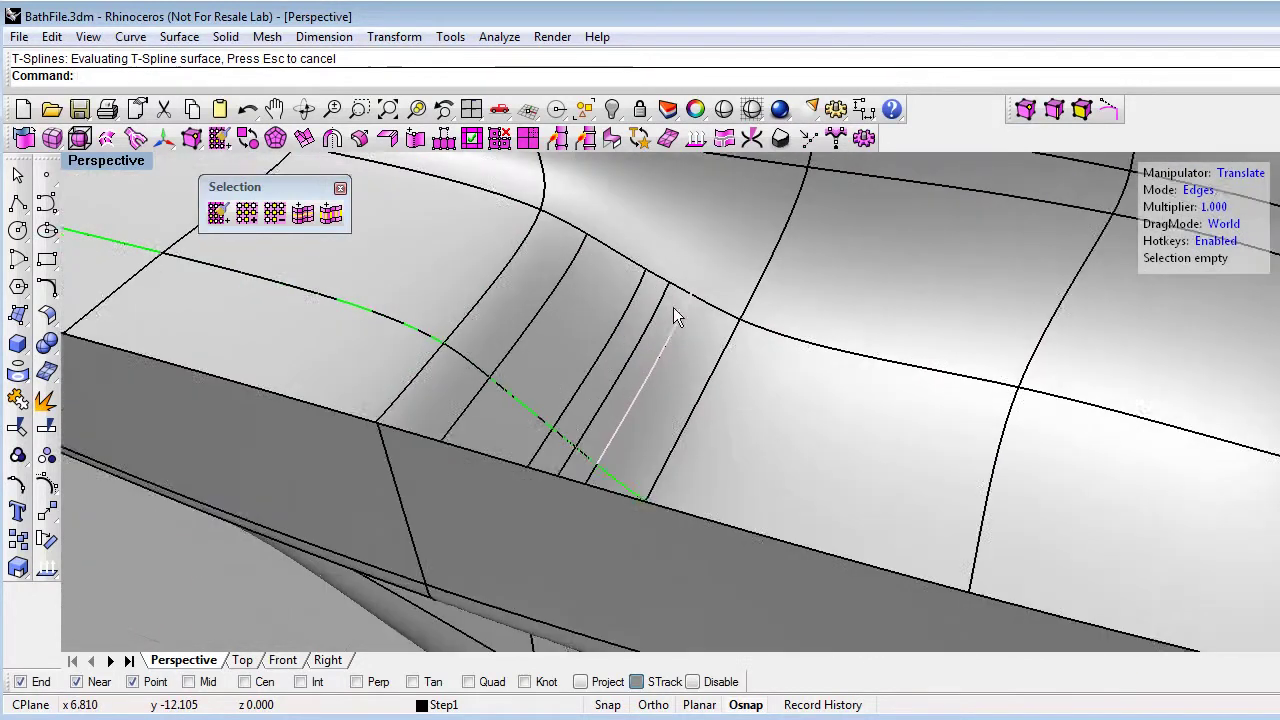
right_click_drag(673, 307, 671, 372)
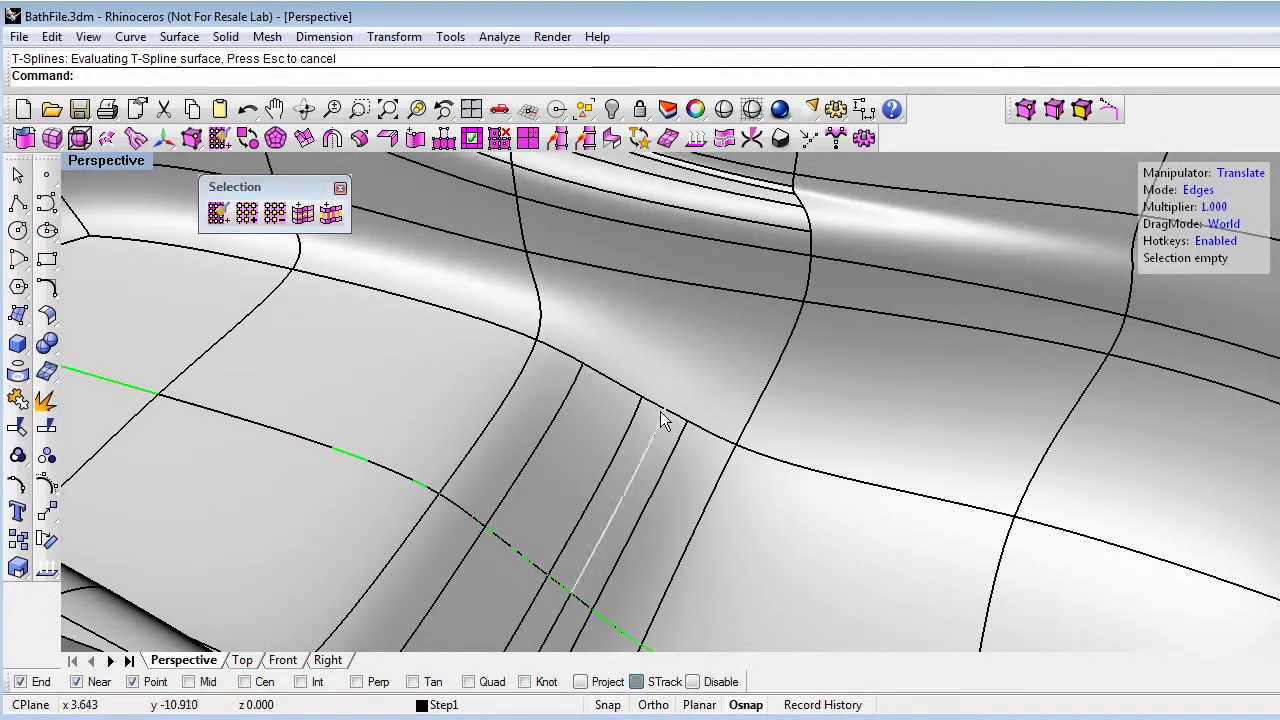
left_click(685, 432)
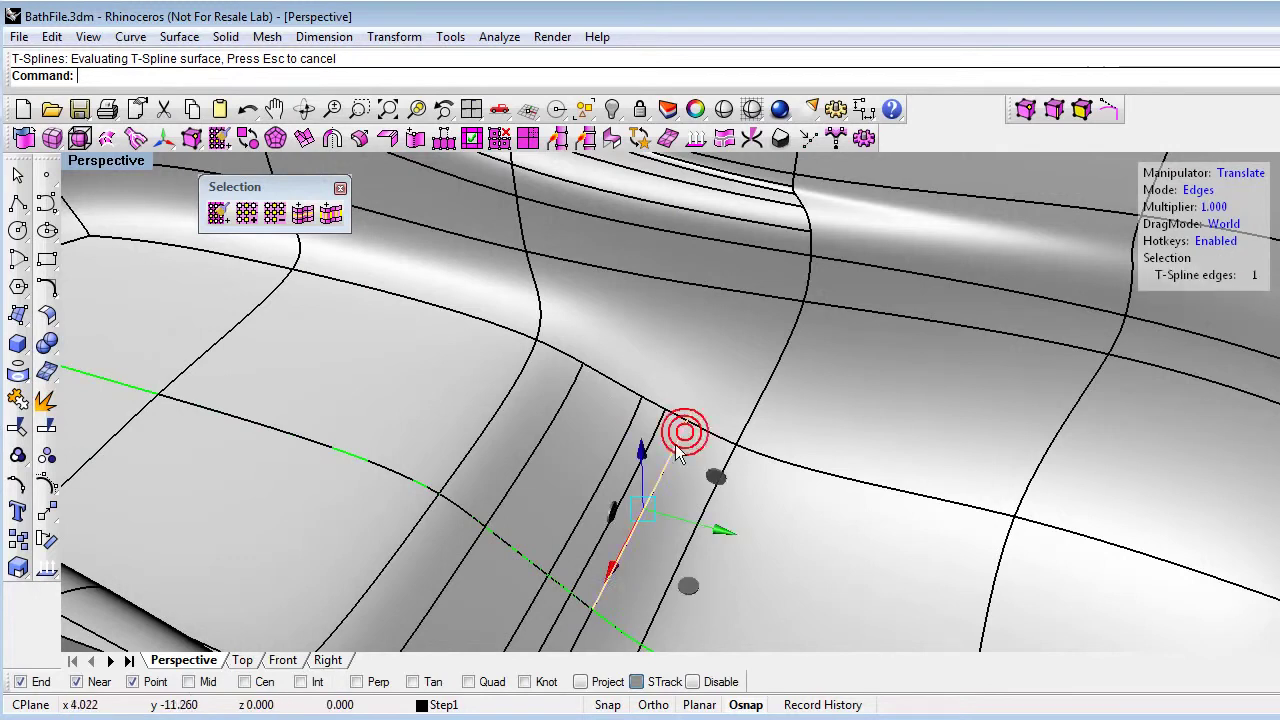
left_click_drag(639, 448, 638, 466)
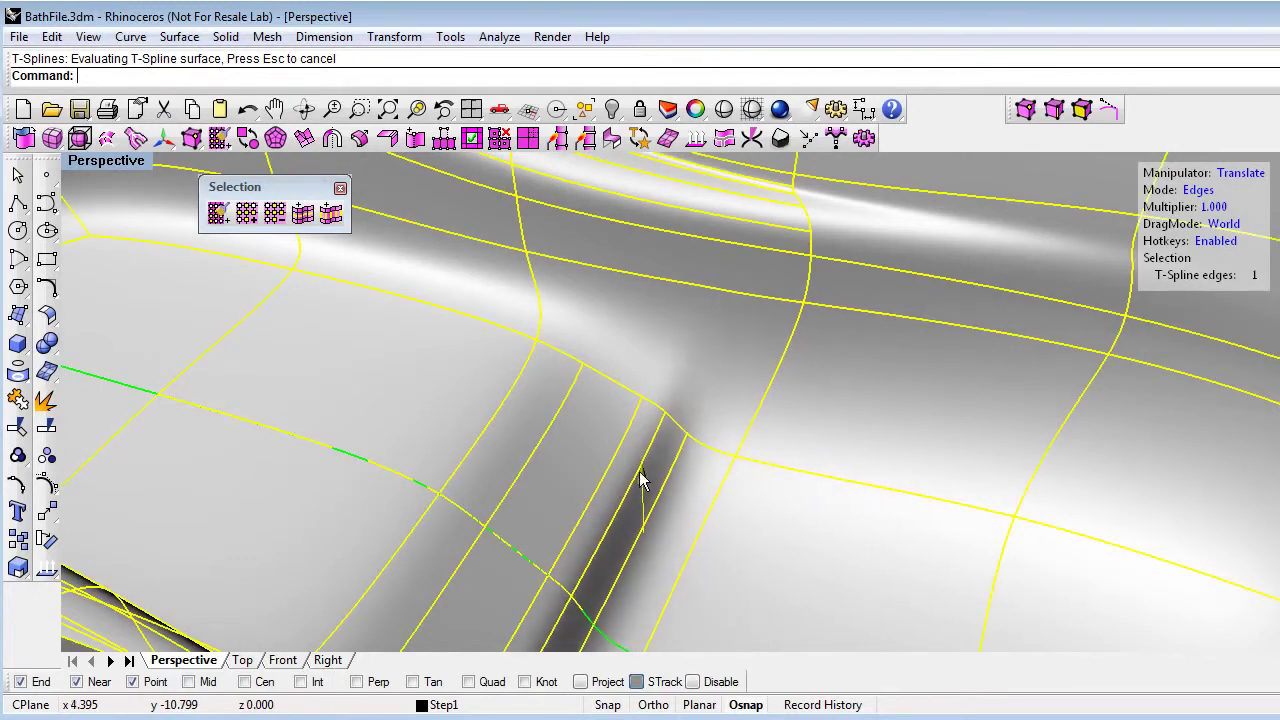
left_click_drag(690, 515, 709, 523)
- Reposition the neighbouring inserted edges to sculpt the raised step across the tub floor, and clear the selection
left_click_drag(638, 425, 623, 449)
left_click(504, 400, "shift")
left_click_drag(566, 366, 533, 392)
right_click_drag(760, 470, 703, 483)
key("Escape")
scroll(620, 490, "down", 5)
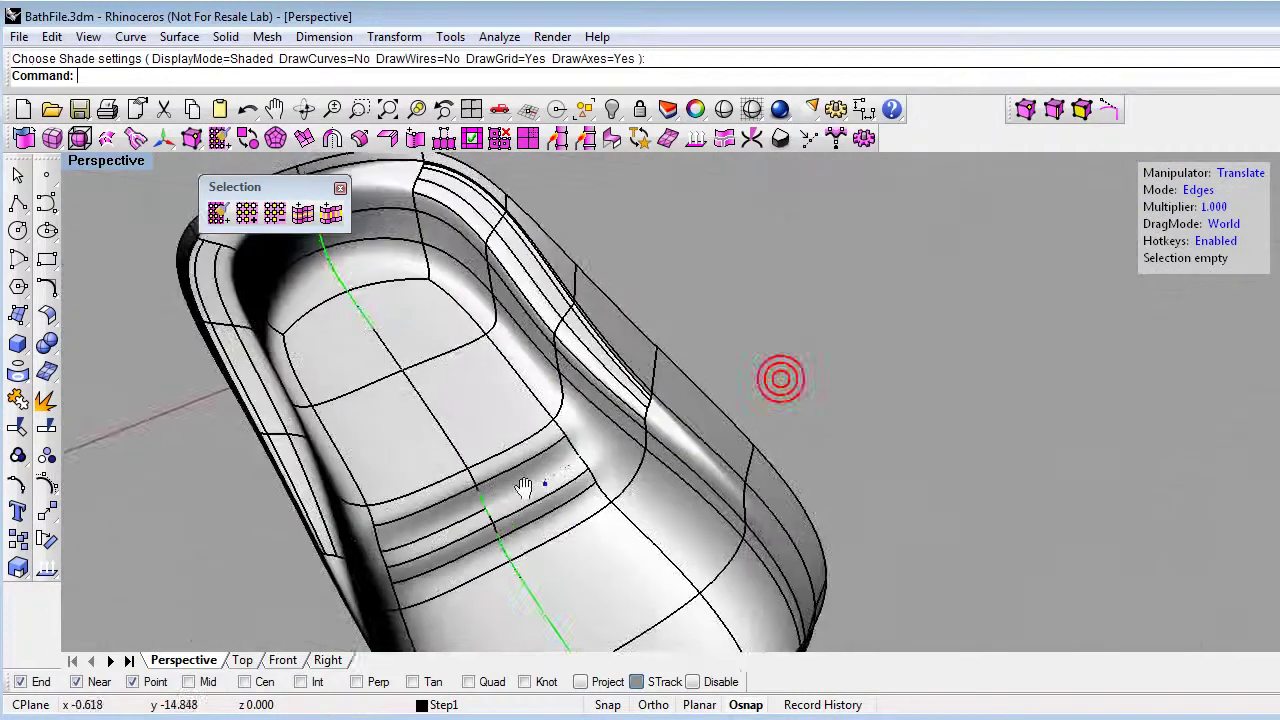
- Start a T-Spline match and select the tub's open rim as the border edge loop to change
right_click_drag(529, 494, 772, 442)
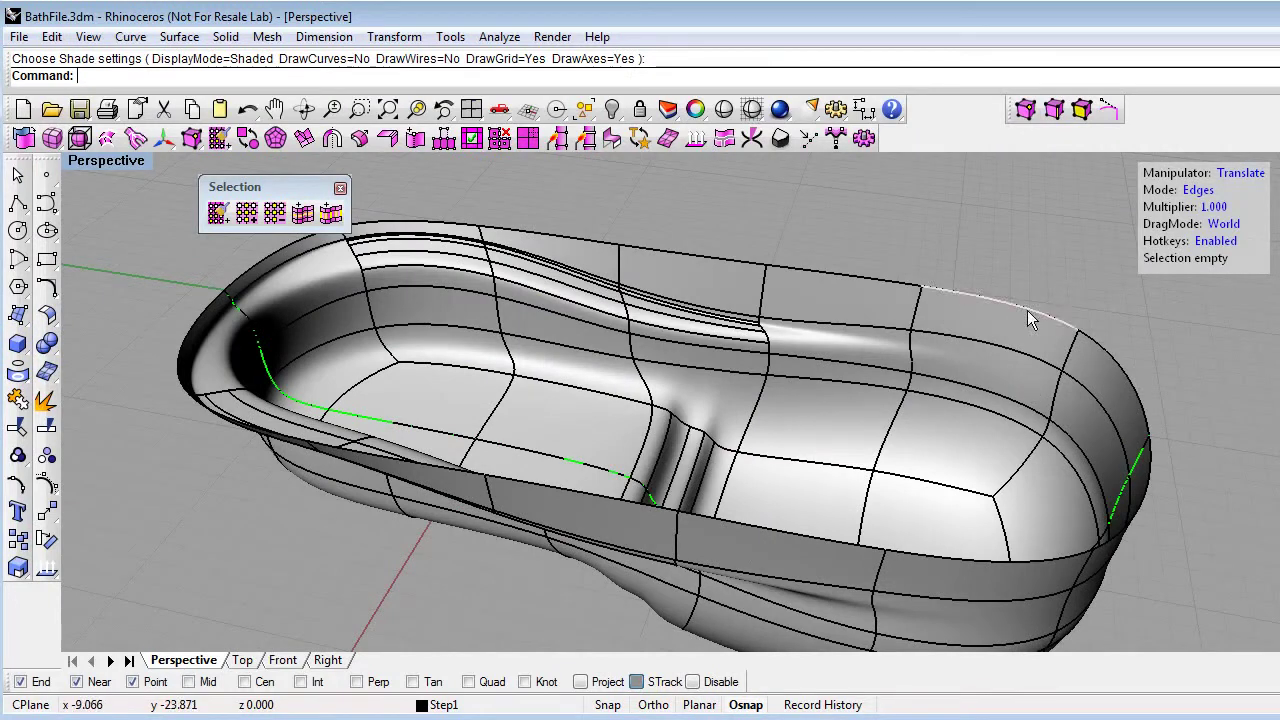
right_click_drag(1089, 321, 1172, 354)
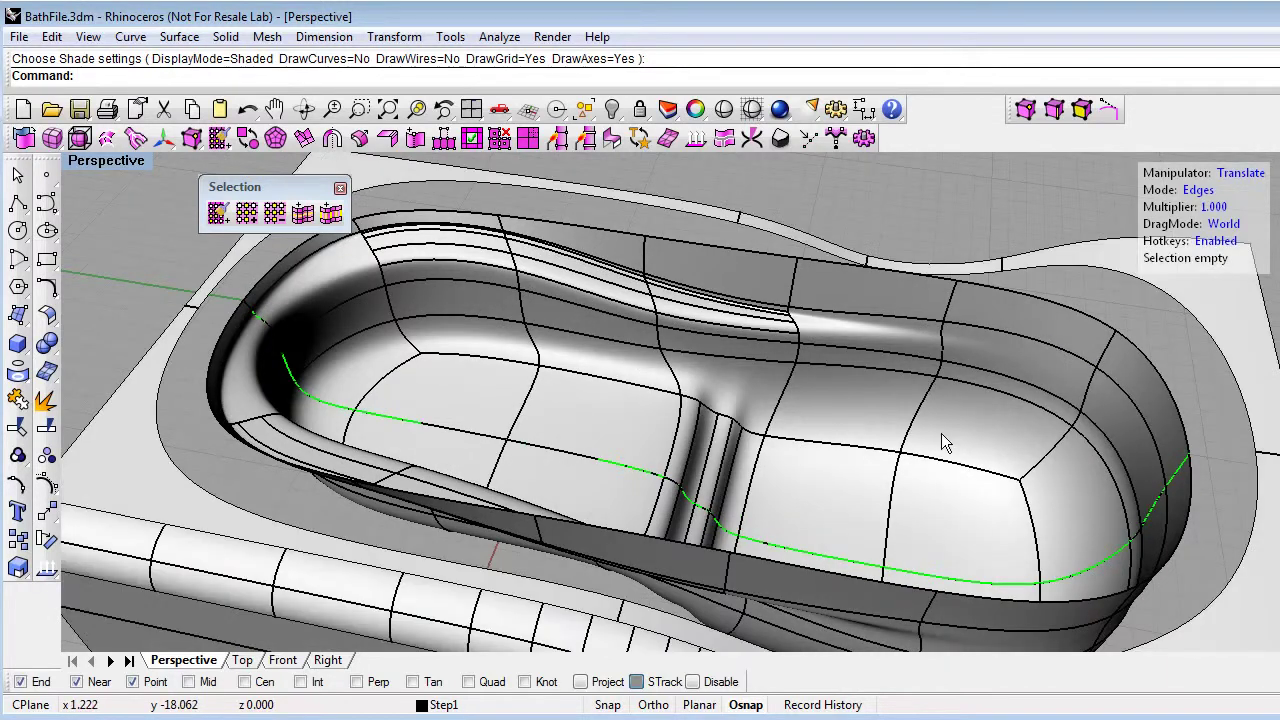
right_click_drag(941, 433, 880, 428)
scroll(929, 387, "down", 3)
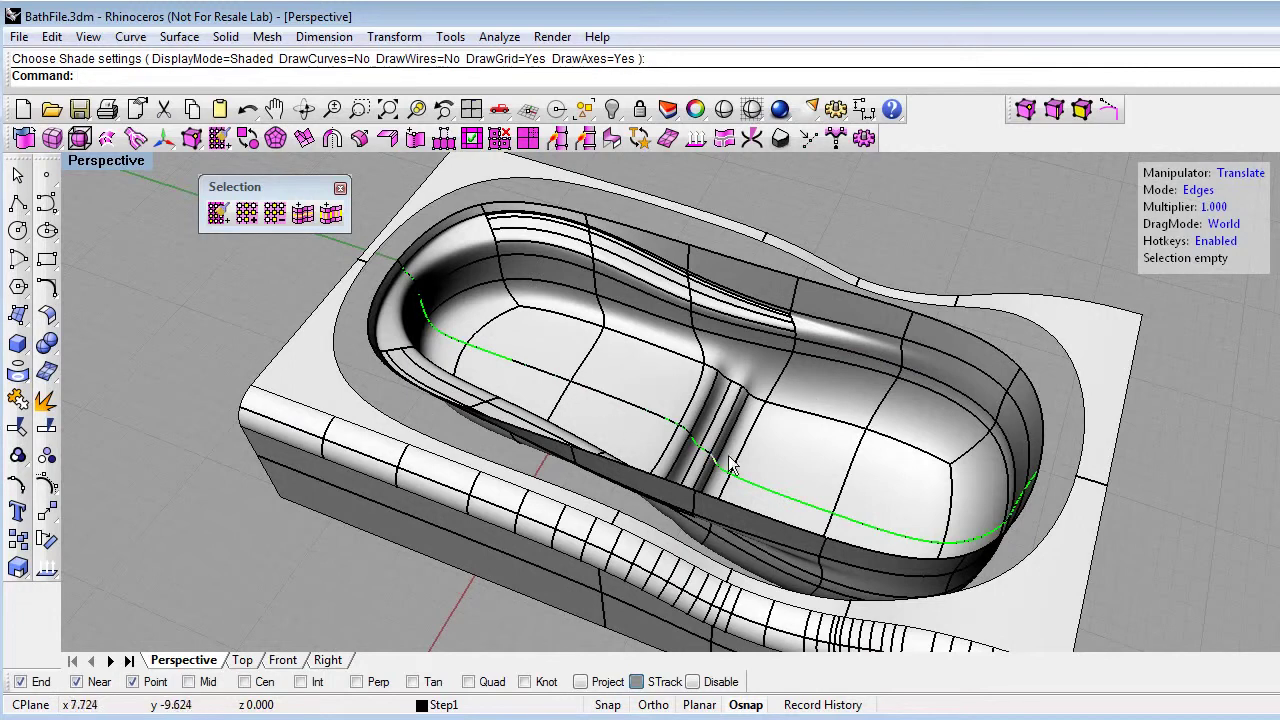
right_click_drag(514, 489, 578, 498)
right_click_drag(581, 498, 495, 505, "shift")
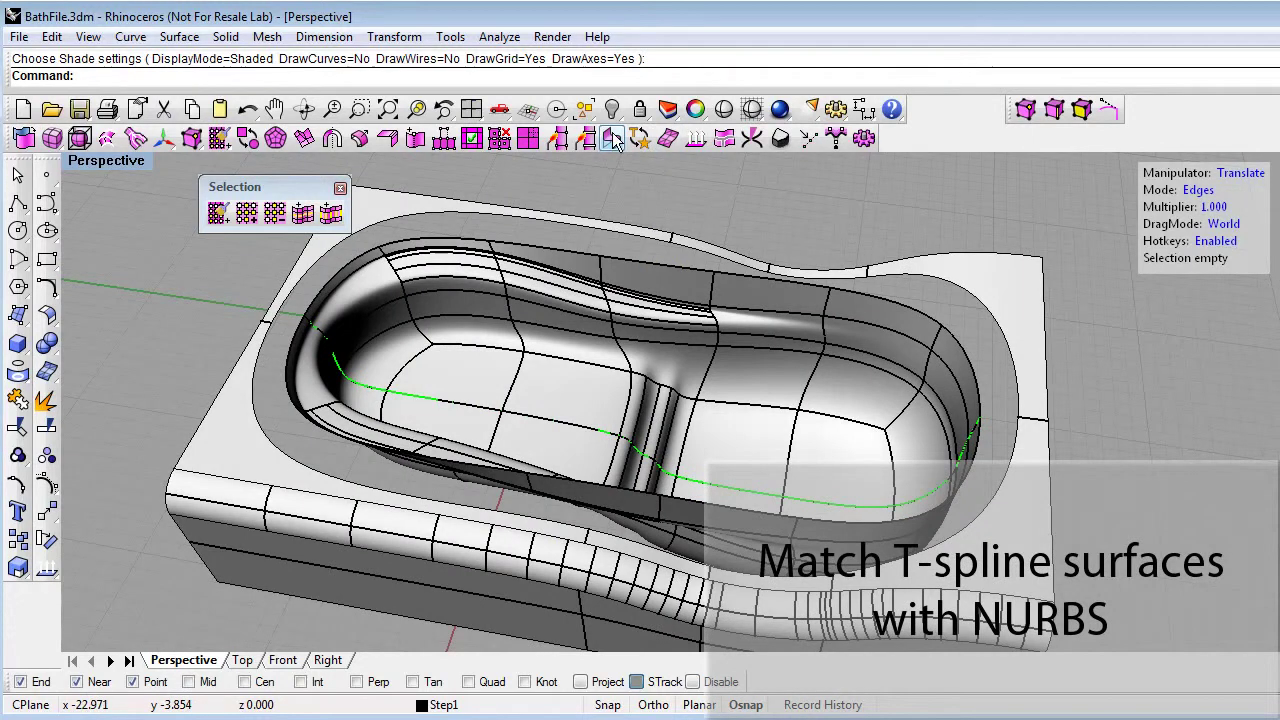
left_click(614, 140)
left_click(649, 262)
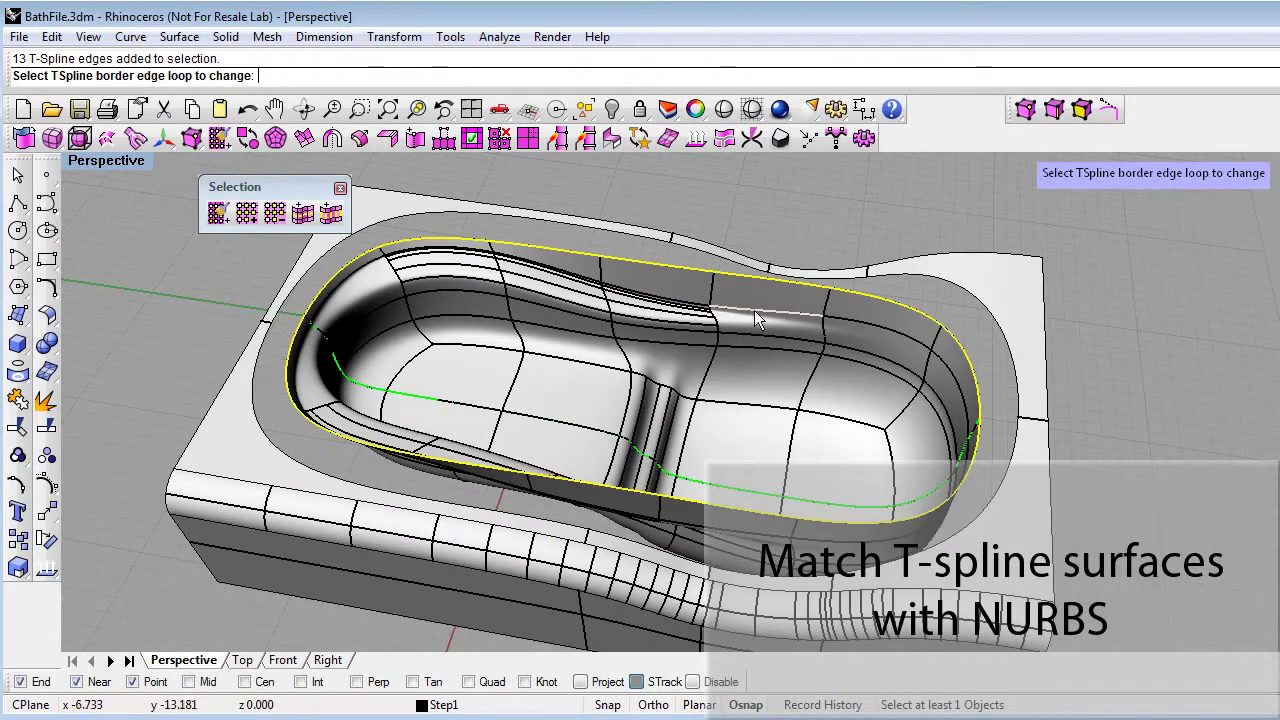
key("Return")
- Choose the inner opening edge of the surrounding deck as the edge to match and accept the periodic alignment
scroll(396, 266, "up", 2)
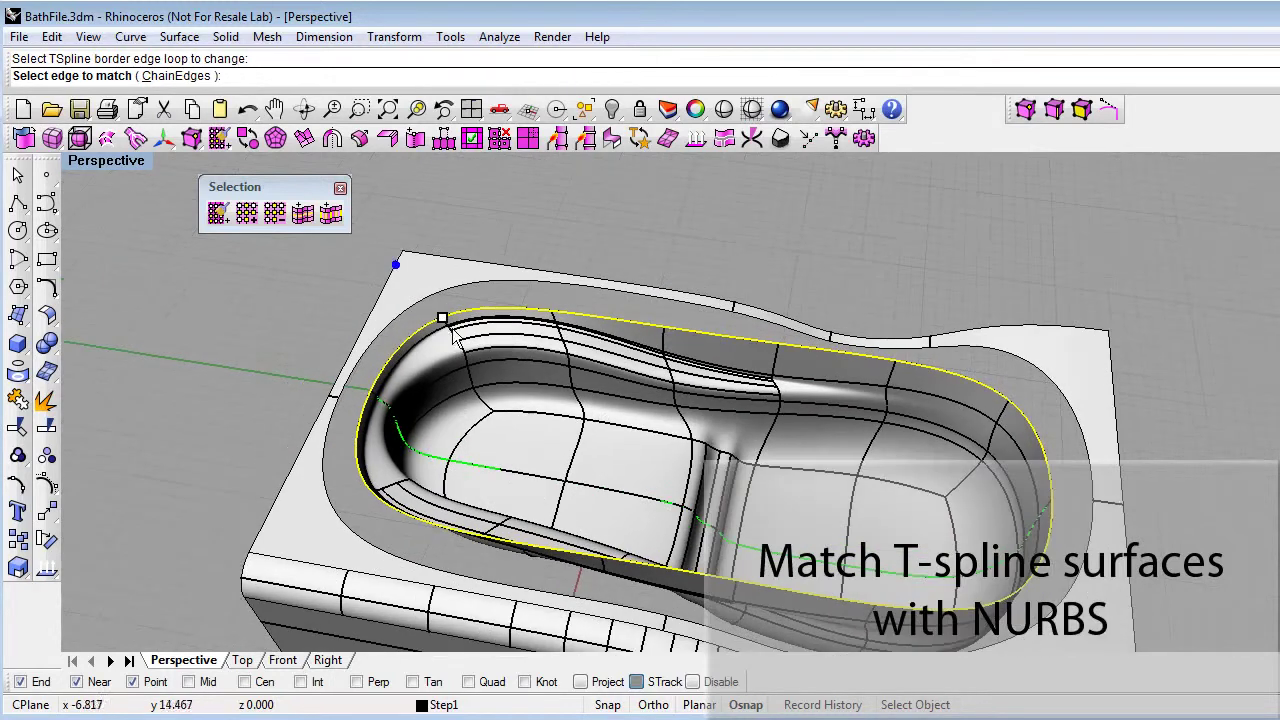
scroll(397, 266, "up", 2)
scroll(448, 340, "down", 2)
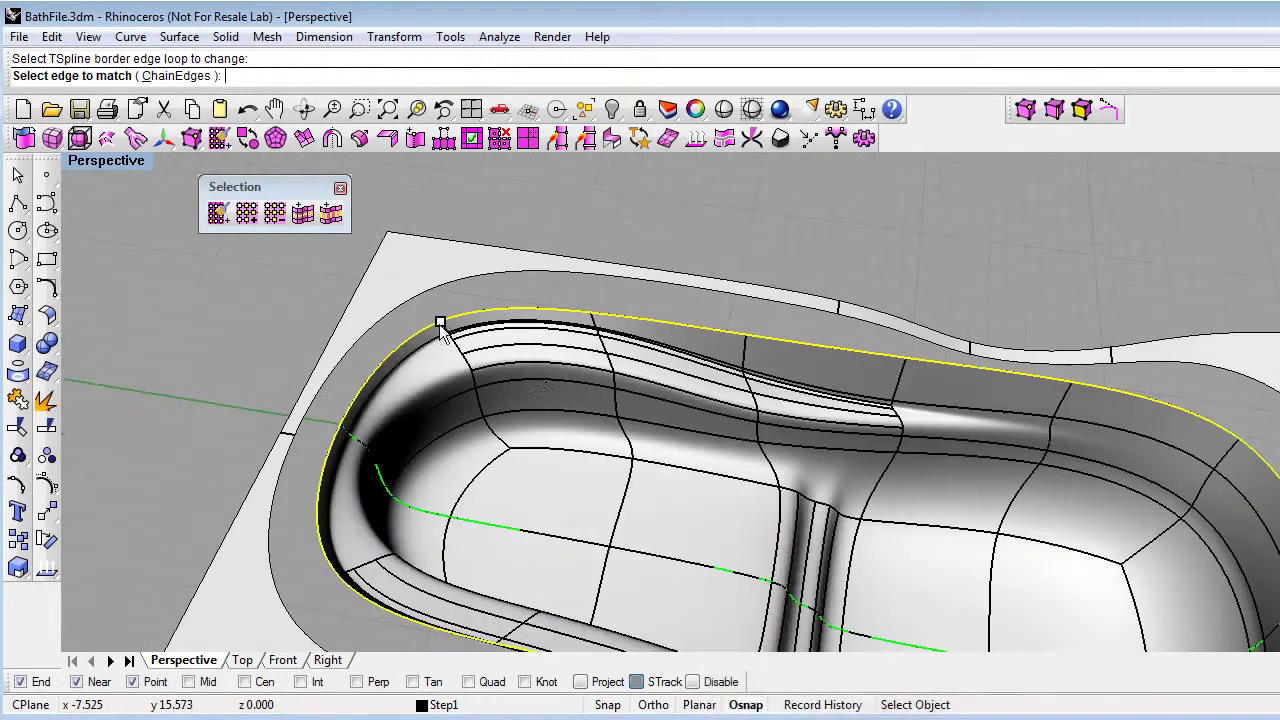
scroll(689, 385, "down", 2)
scroll(454, 263, "up", 1)
scroll(450, 282, "up", 2)
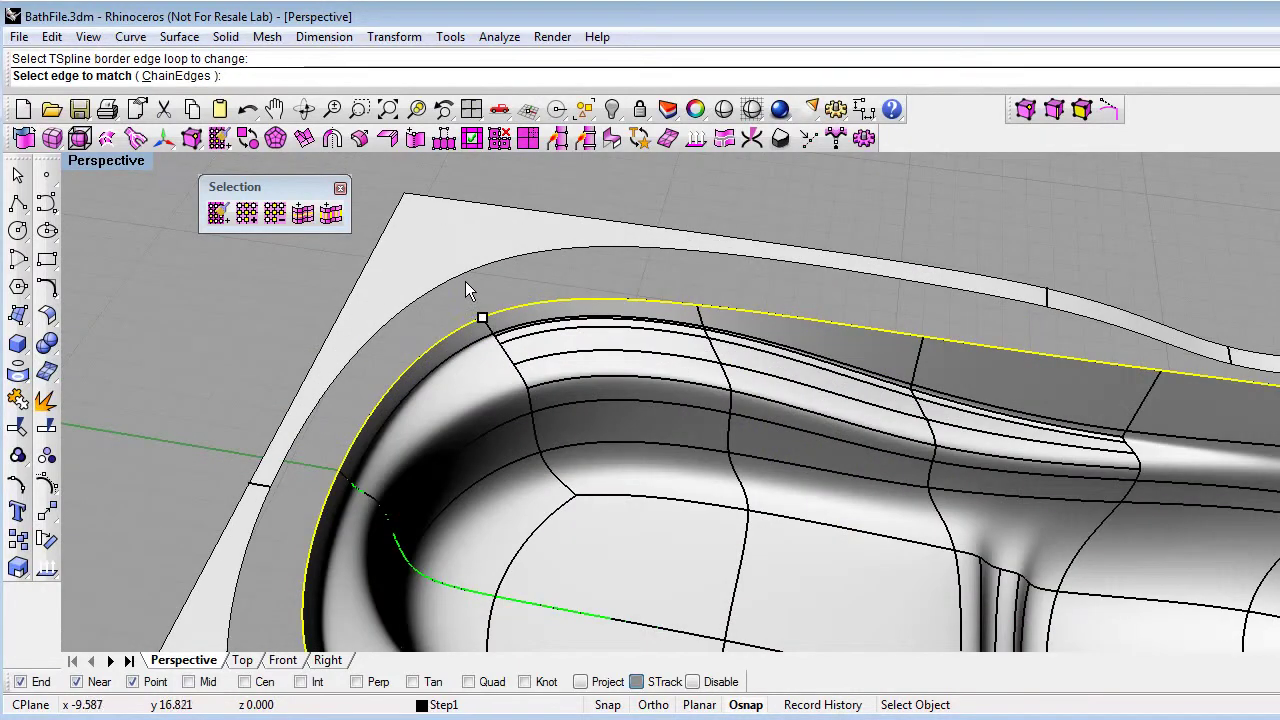
left_click(458, 271)
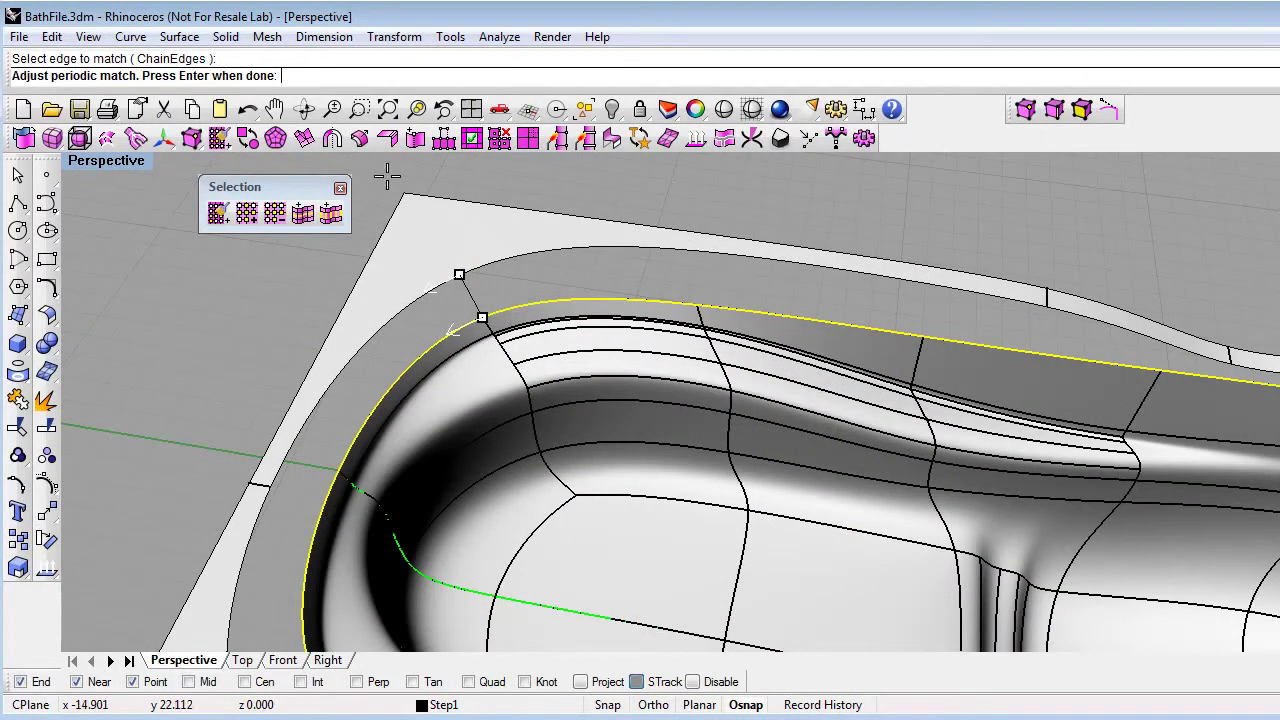
key("Return")
- Apply the match with Continuity=Curvature and Refine=Yes, and acknowledge the symmetry message
left_click(400, 76)
left_click(285, 76)
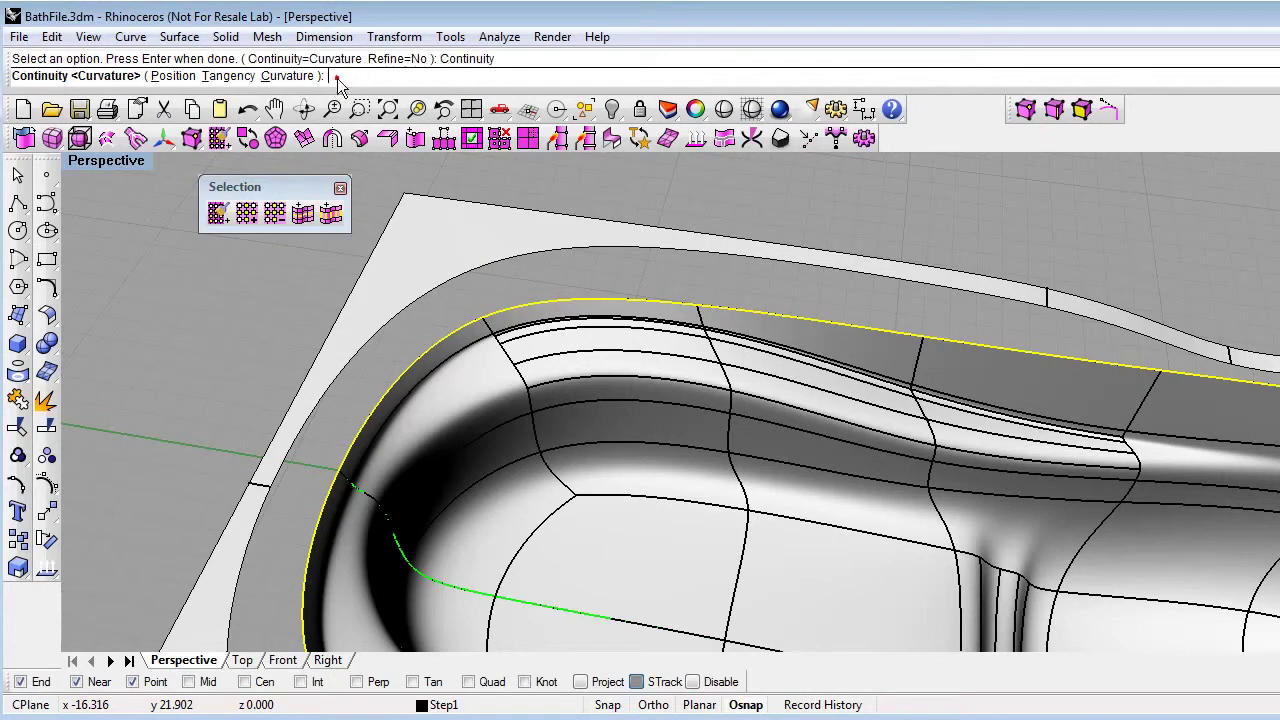
left_click(287, 76)
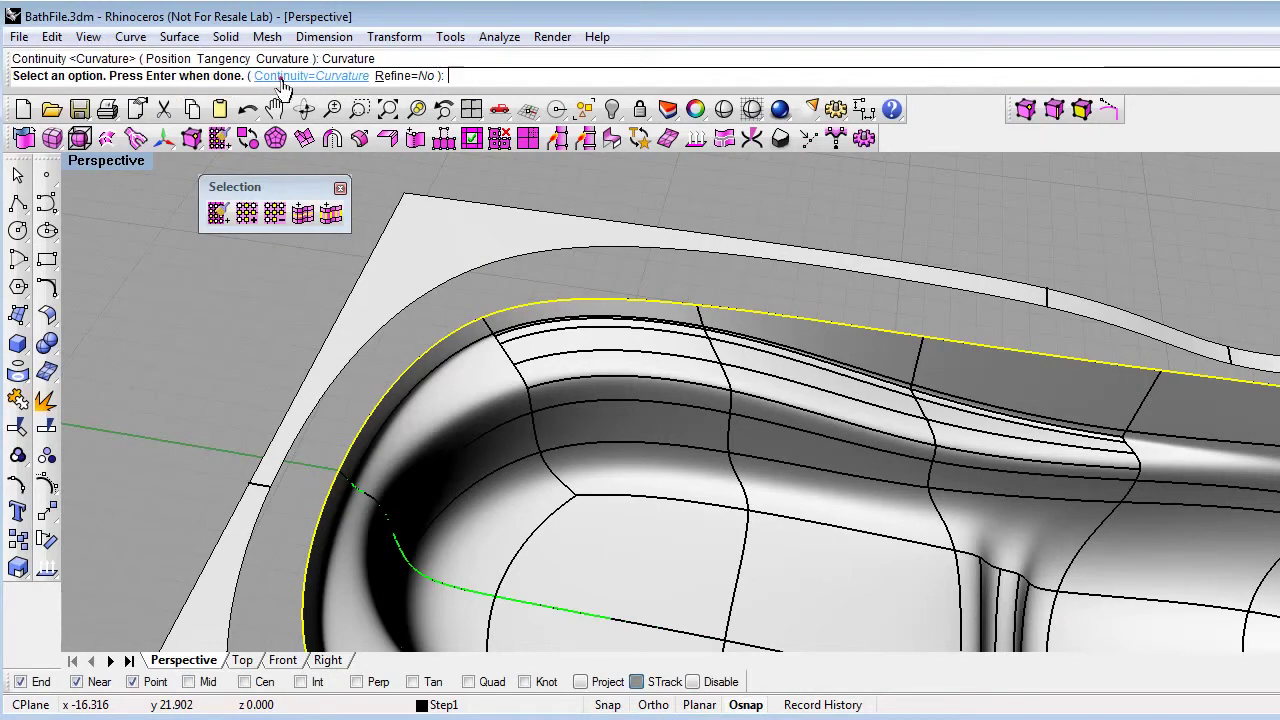
left_click(400, 76)
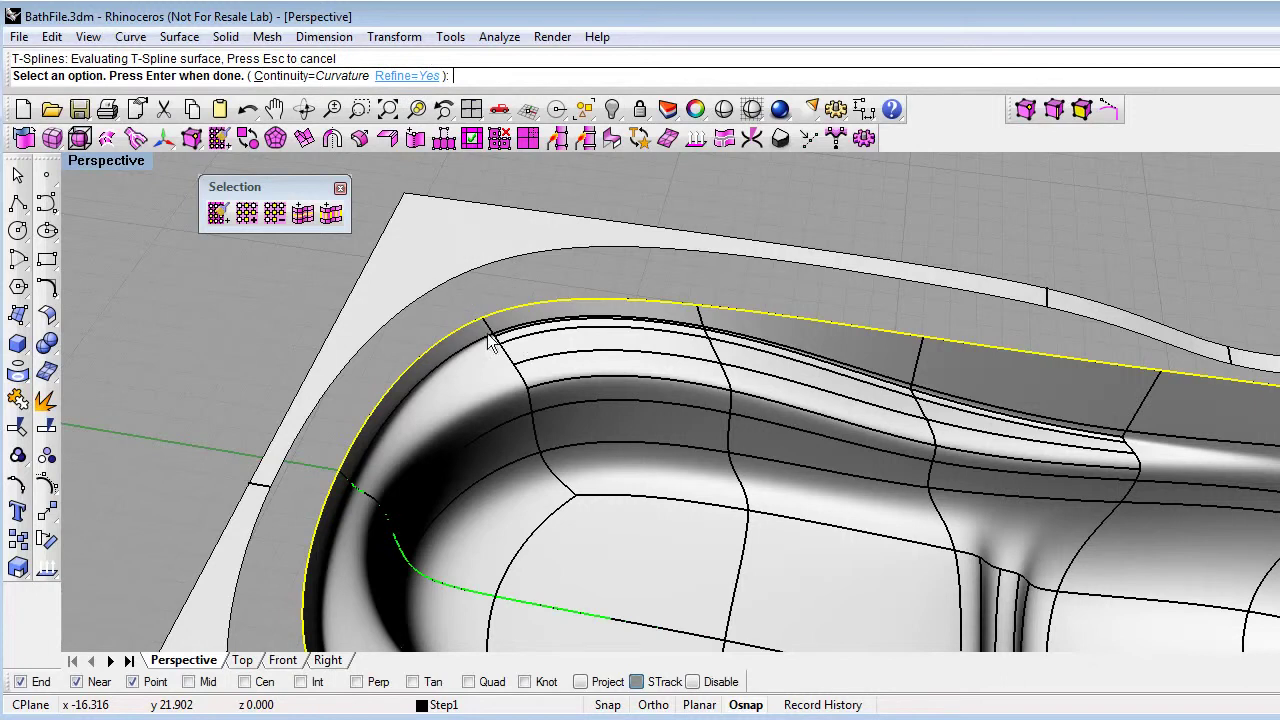
key("Return")
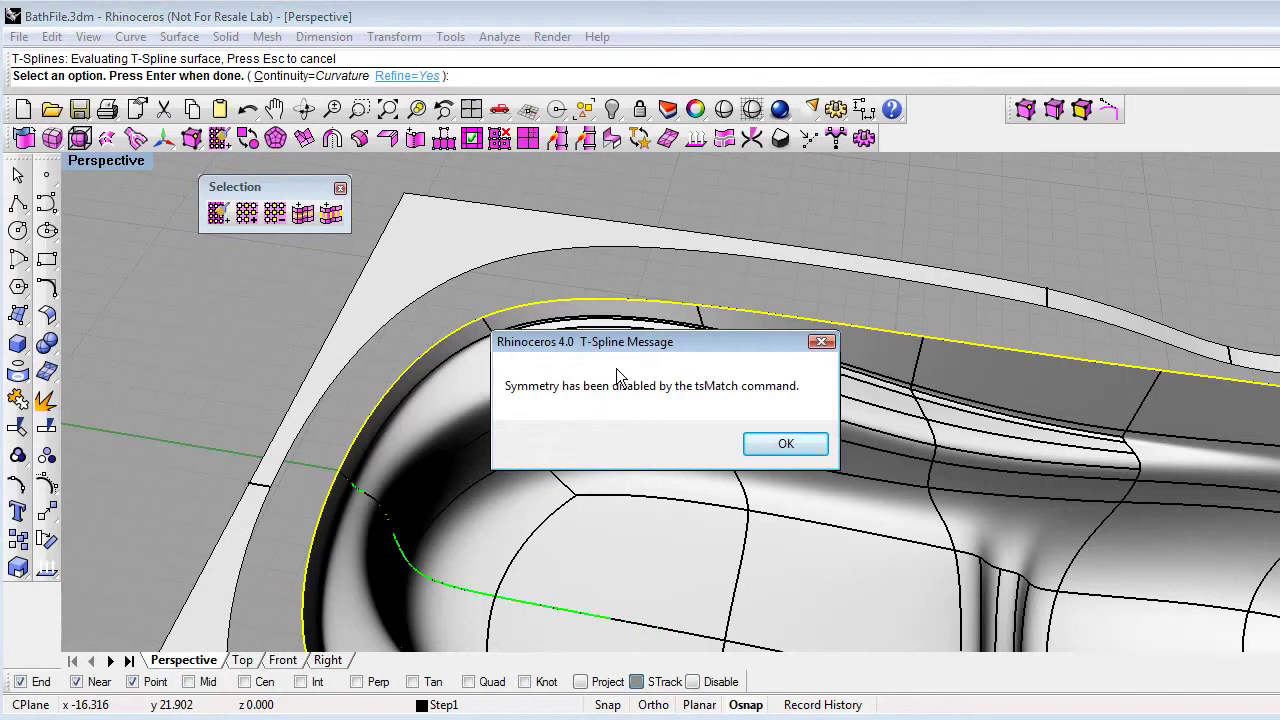
left_click(776, 443)
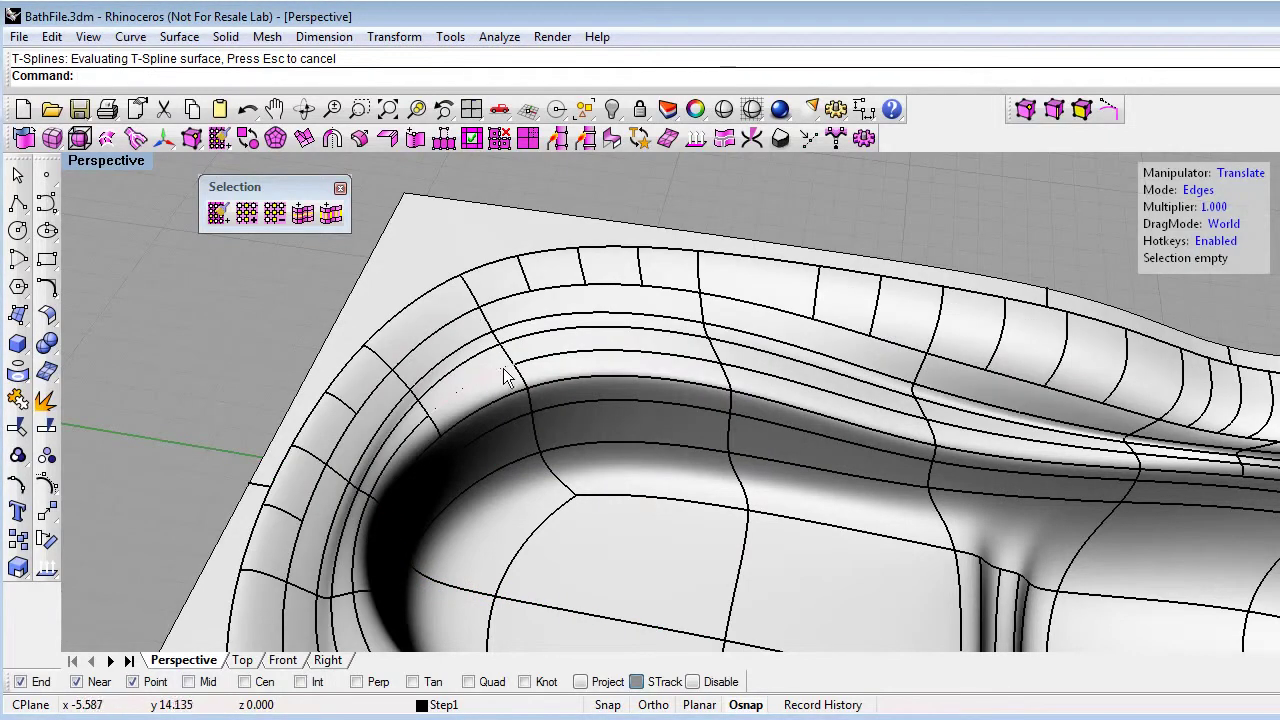
- Inspect the transition between the matched tub rim and the deck in a shaded preview
scroll(508, 371, "down", 5)
right_click_drag(591, 471, 470, 352)
left_click(723, 109)
mouse_move(727, 288)
right_mouse_down()
mouse_move(711, 331)
mouse_move(710, 313)
mouse_move(715, 399)
right_mouse_up()
left_click(819, 230)
- In face selection mode, move one face of the tub's inner side wall slightly along the X axis and clear the selection
scroll(538, 386, "up", 6)
key("f")
key("d")
left_click(549, 422)
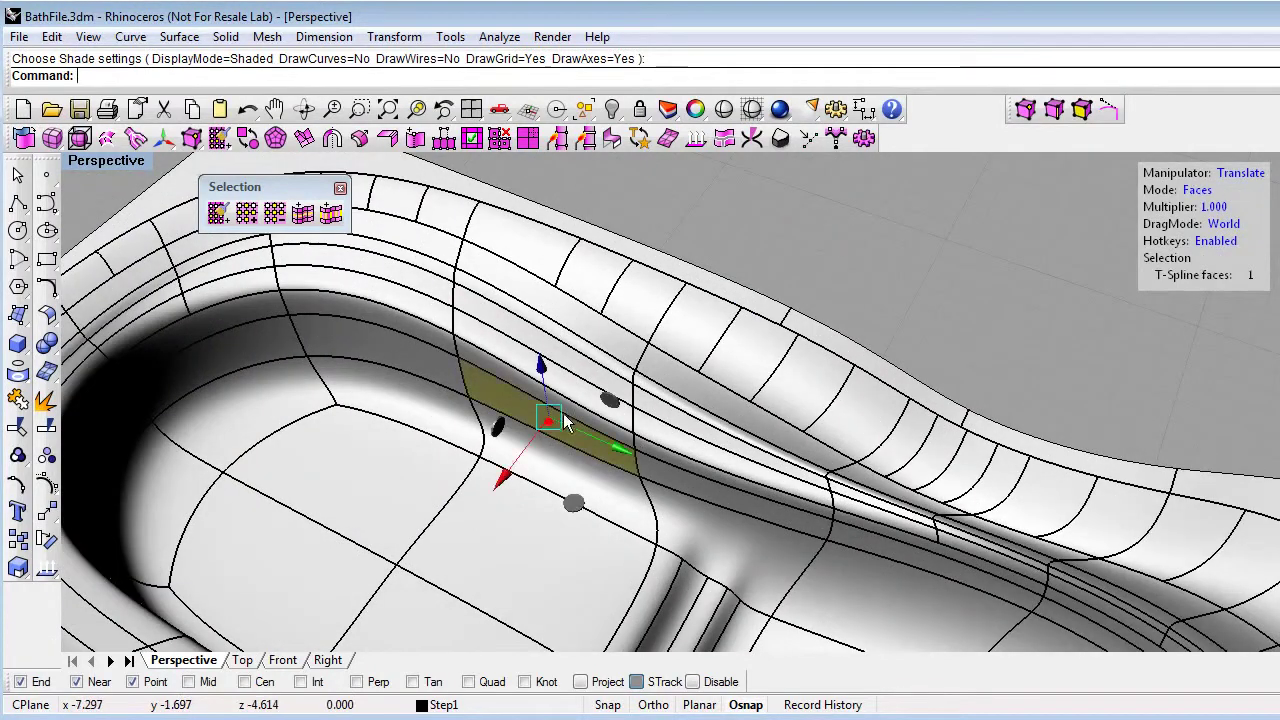
mouse_move(509, 478)
left_mouse_down()
mouse_move(499, 496)
mouse_move(514, 482)
left_mouse_up()
left_click(898, 264)
- Convert the tub T-Spline to a NURBS polysurface
scroll(622, 443, "down", 10)
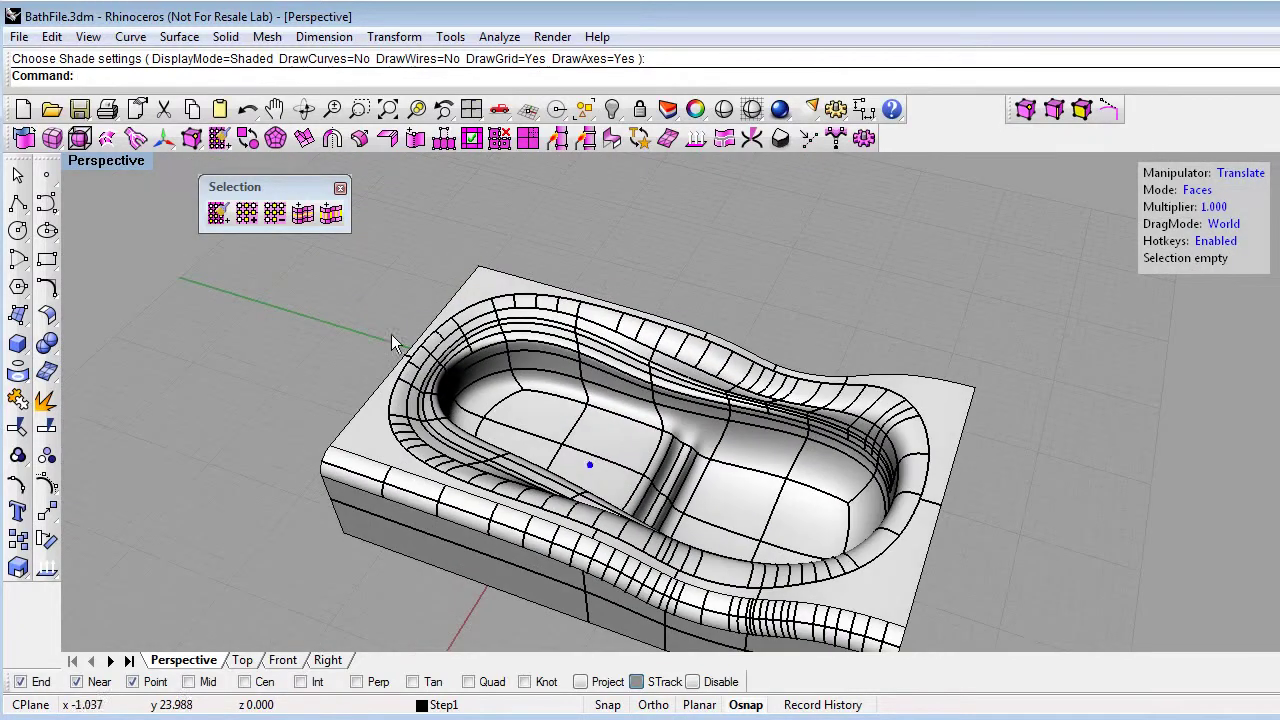
key("Escape")
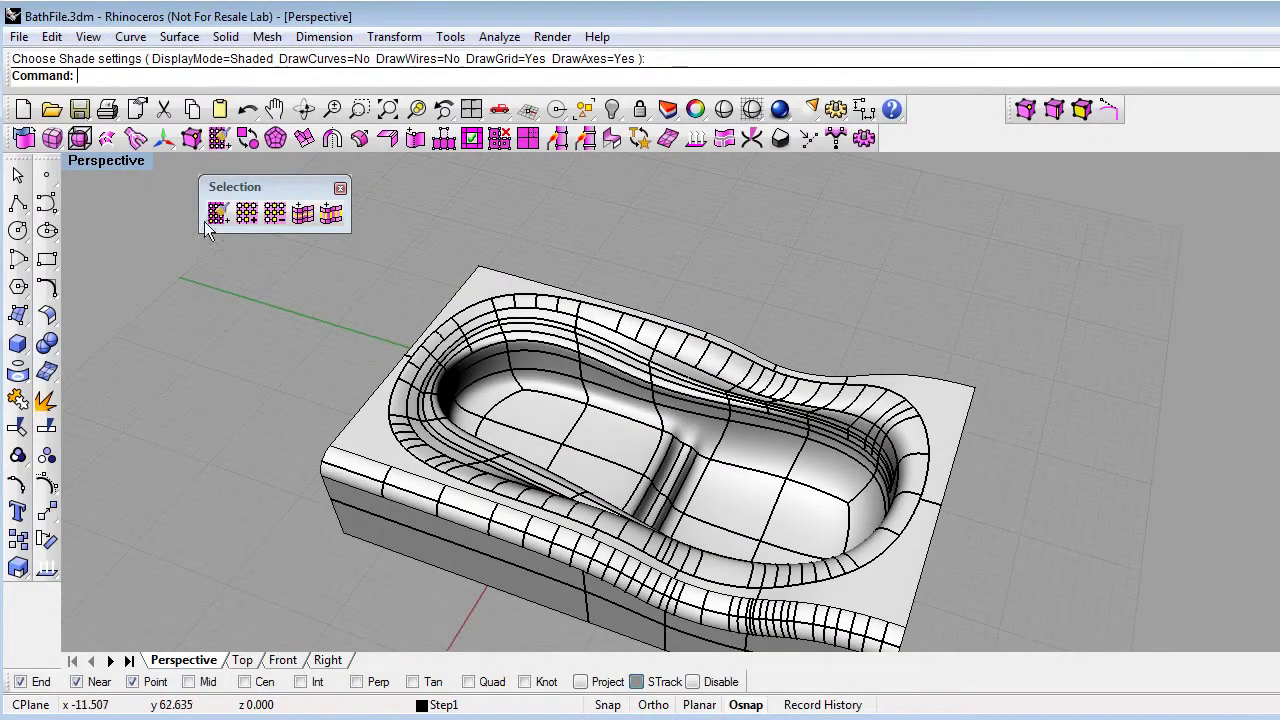
right_click(24, 142)
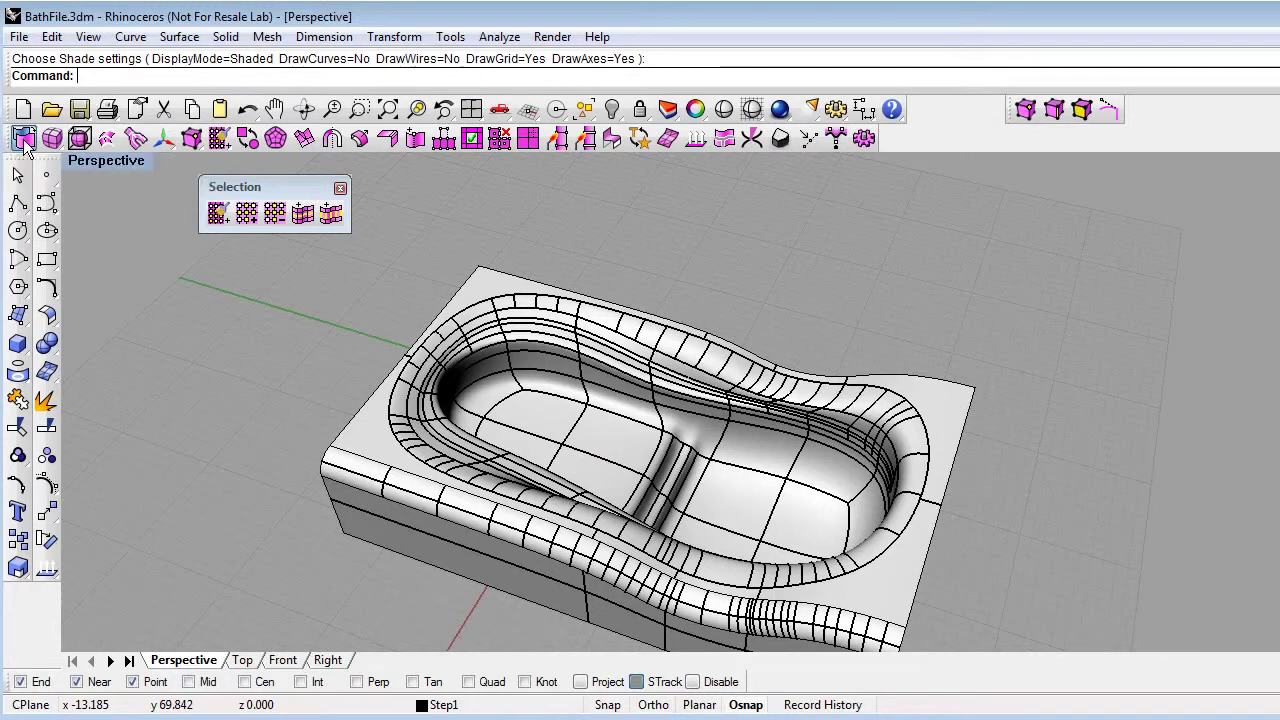
left_click(591, 420)
key("Return")
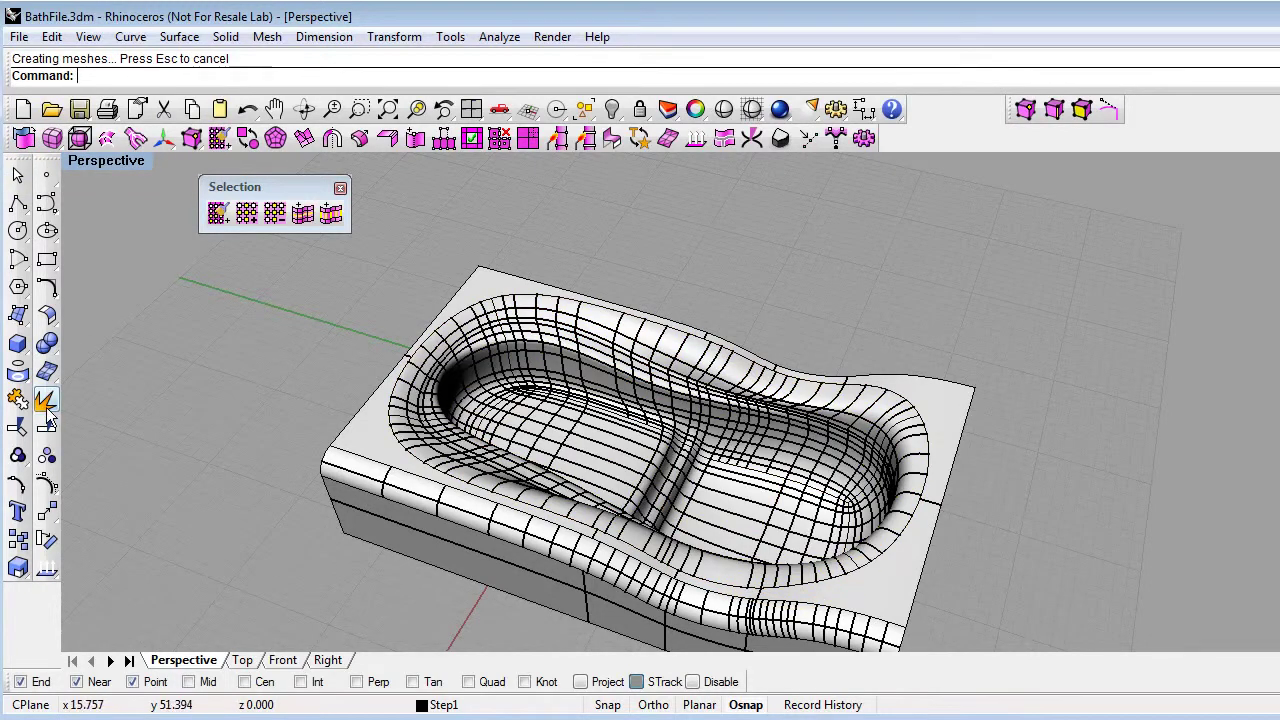
- Join the converted tub with the surrounding deck surfaces
left_click(17, 402)
left_click(574, 443)
left_click(415, 478)
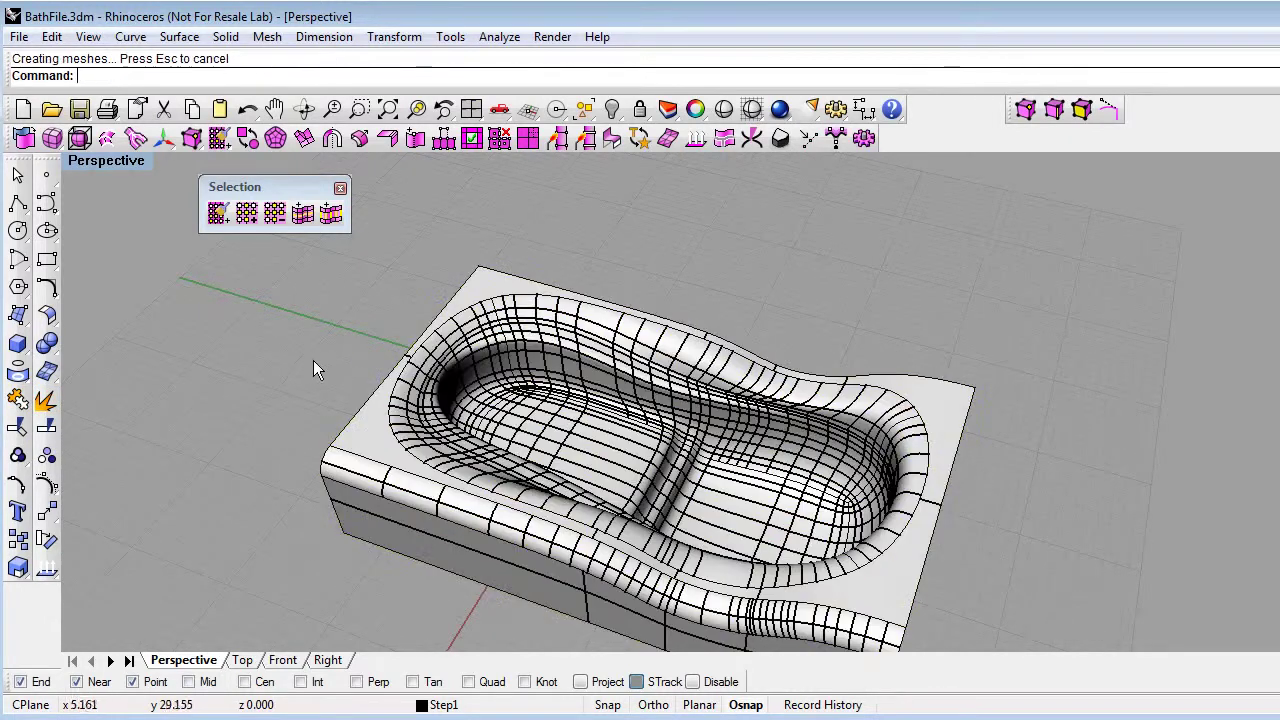
- Examine the joined bathtub in a shaded preview without wires
right_click_drag(682, 466, 689, 442)
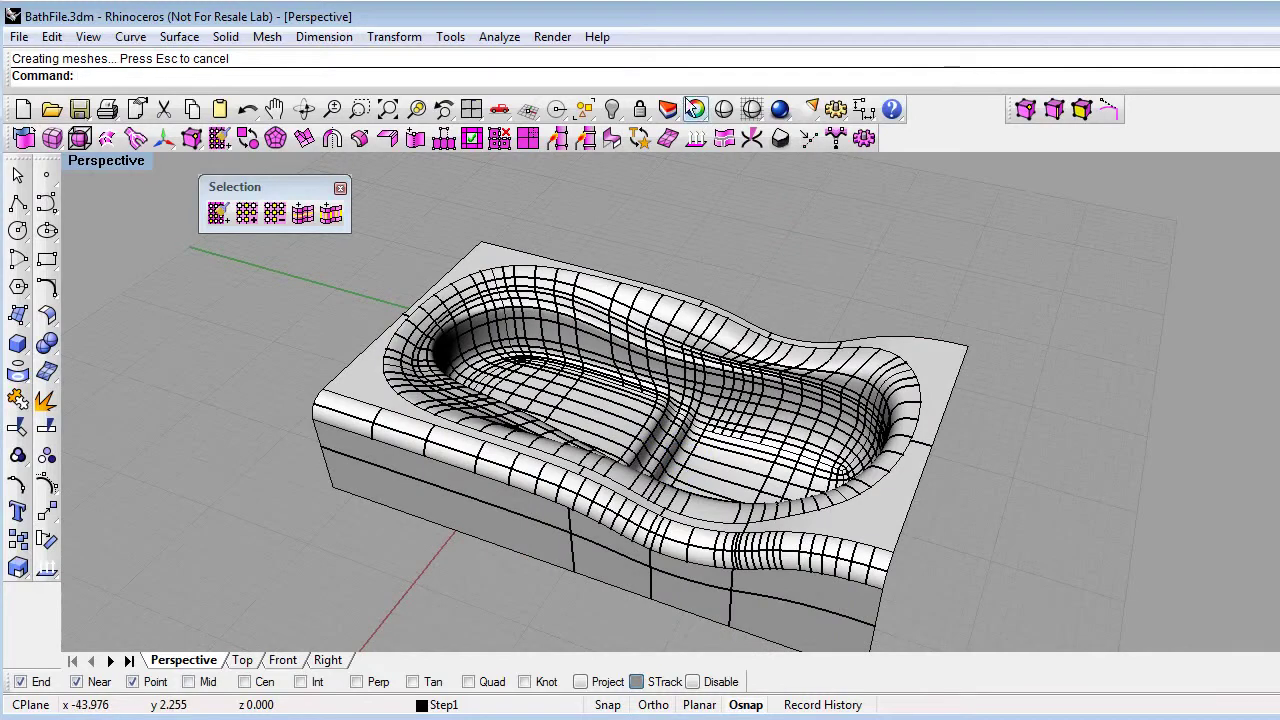
left_click(723, 110)
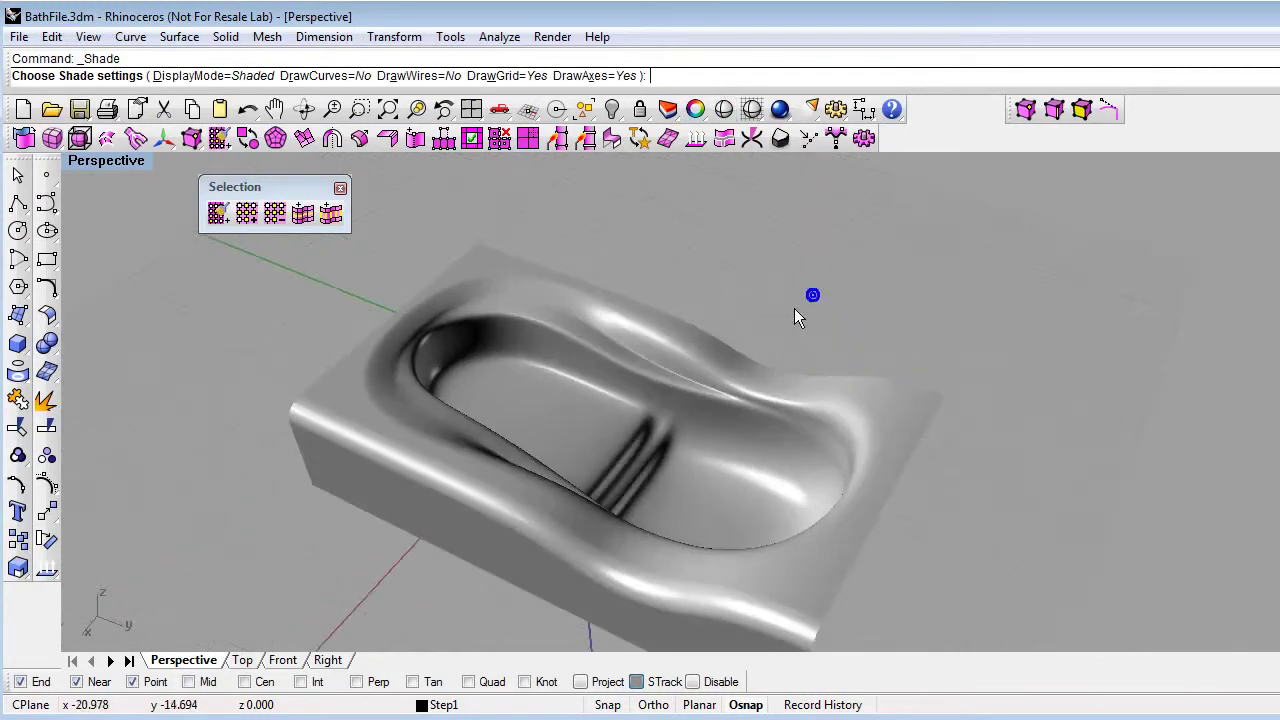